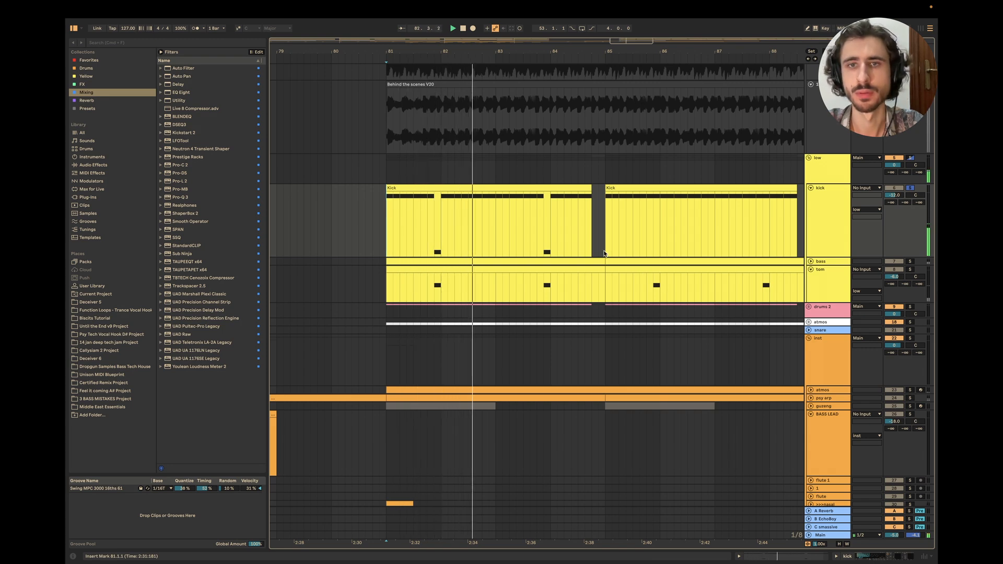
Step: Loop the four bars from 41.1.1 to 45.1.1 at the drop main marker, using a time selection on the kick track
scroll(742, 335, "down", 3)
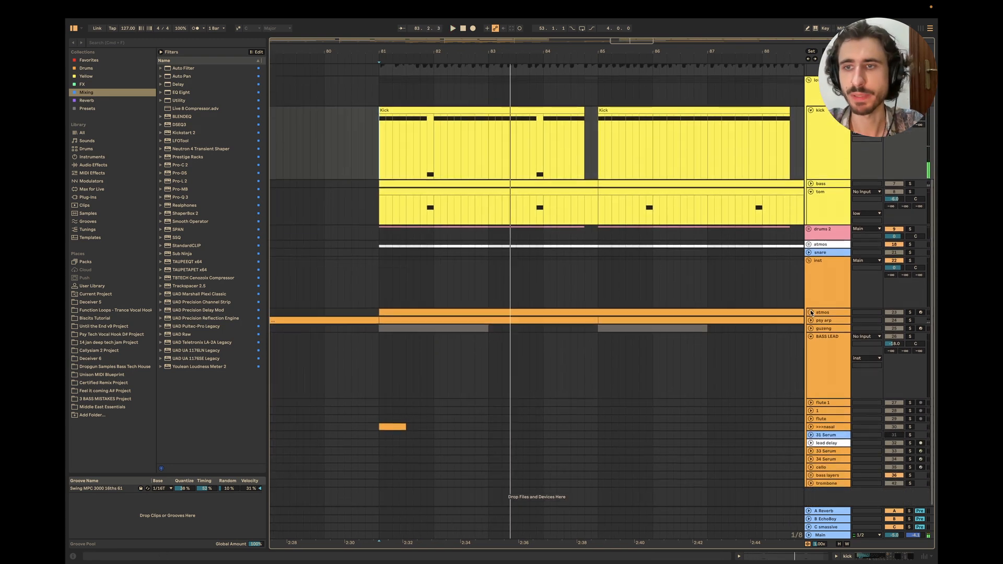
scroll(632, 353, "right", 10)
scroll(631, 353, "up", 2)
scroll(632, 353, "down", 4)
scroll(632, 353, "up", 3)
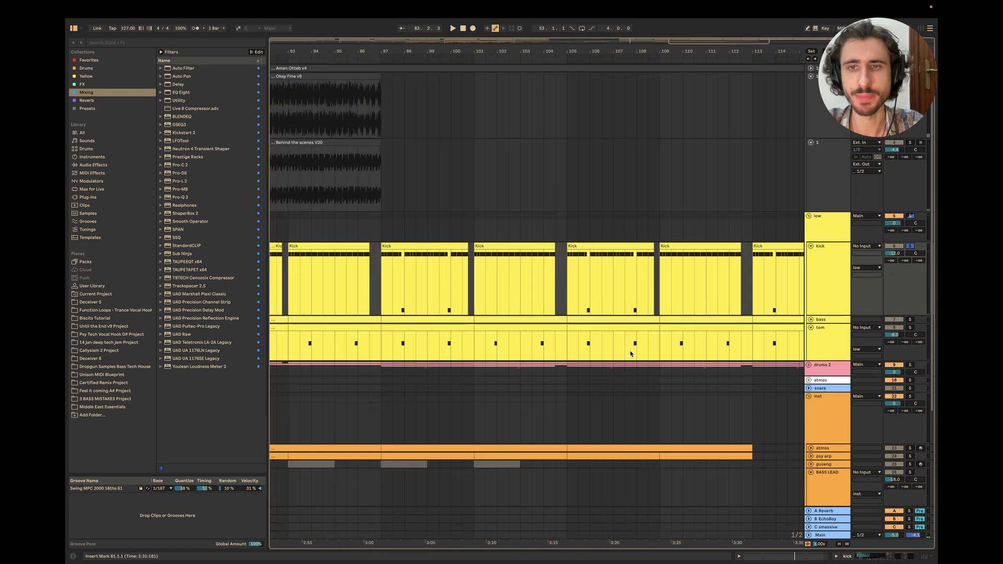
scroll(631, 353, "down", 4)
scroll(630, 351, "down", 5)
scroll(630, 351, "left", 12)
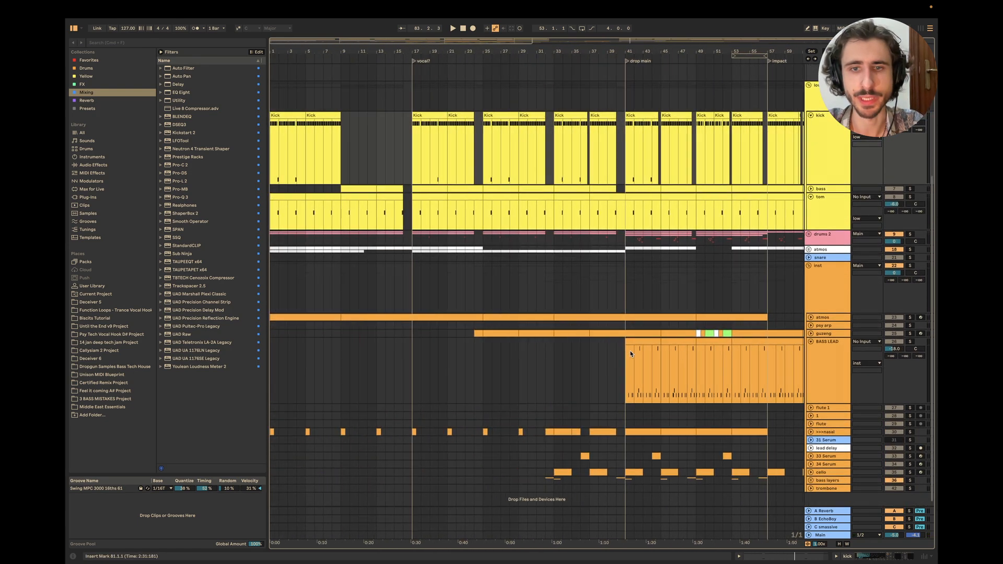
scroll(630, 351, "right", 3)
scroll(630, 351, "up", 10)
scroll(631, 351, "left", 5)
scroll(555, 251, "up", 2)
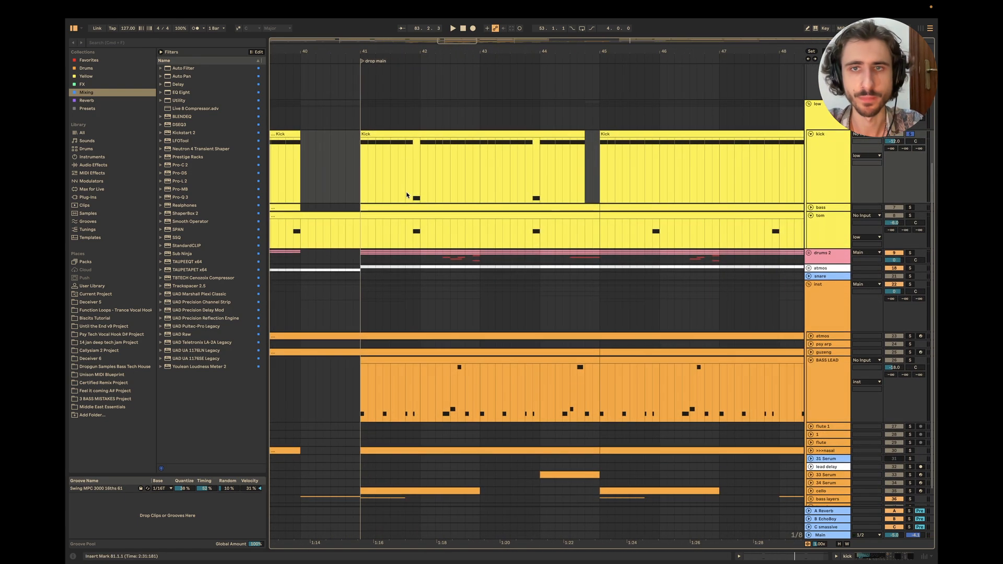
left_click_drag(363, 180, 602, 188)
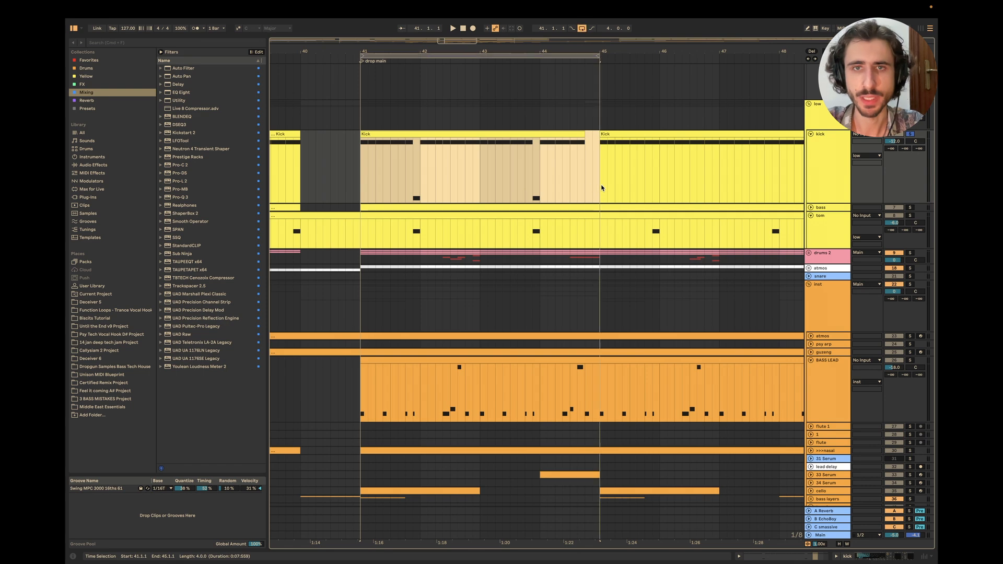
Step: Solo the tom track together with the kick and play the loop from 41.1.1
left_click(360, 229)
left_click(910, 215)
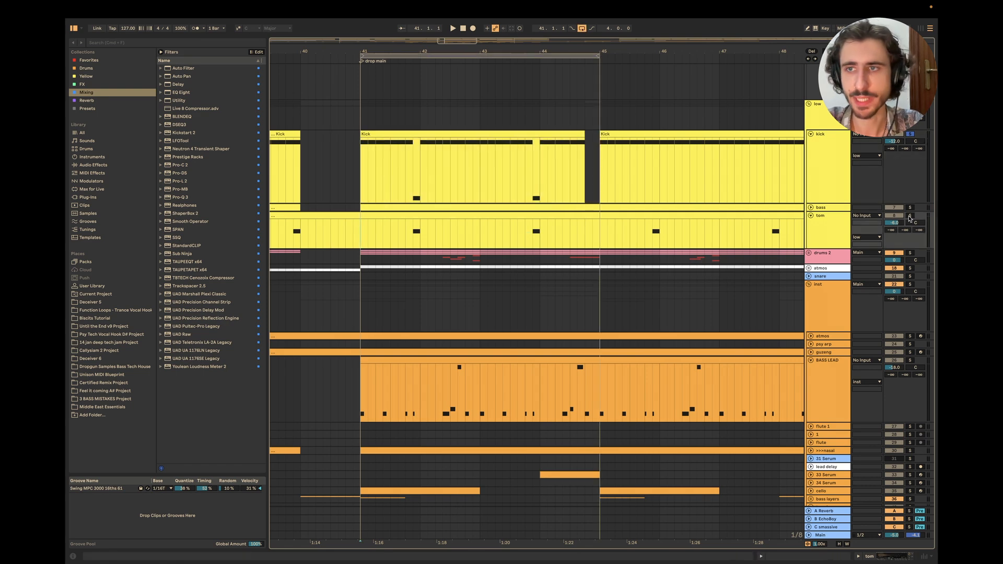
key("space")
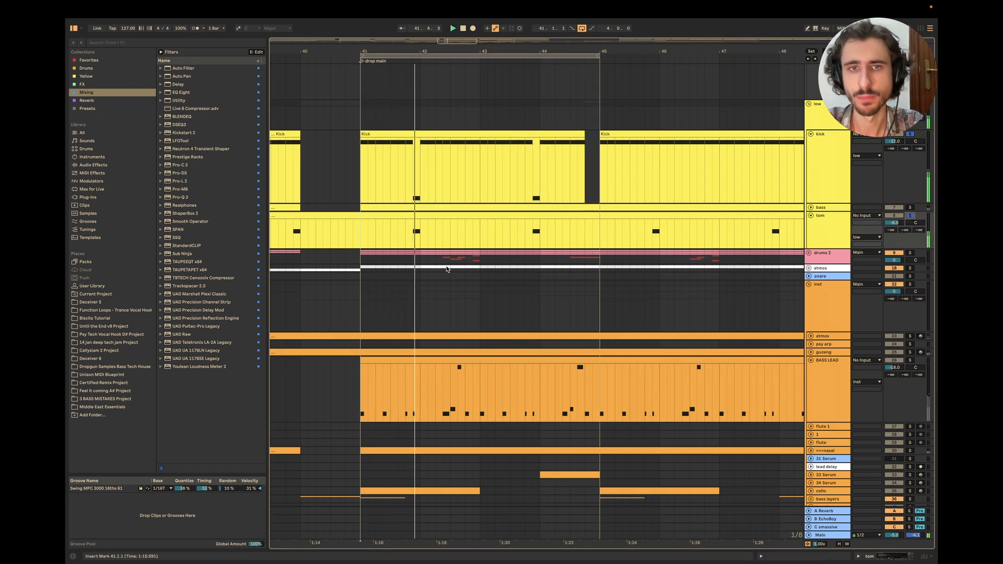
Step: Add the guzeng track to the solo, unfold it, and play the loop with kick and tom
left_click(910, 353, "super")
key("space")
left_click(811, 353)
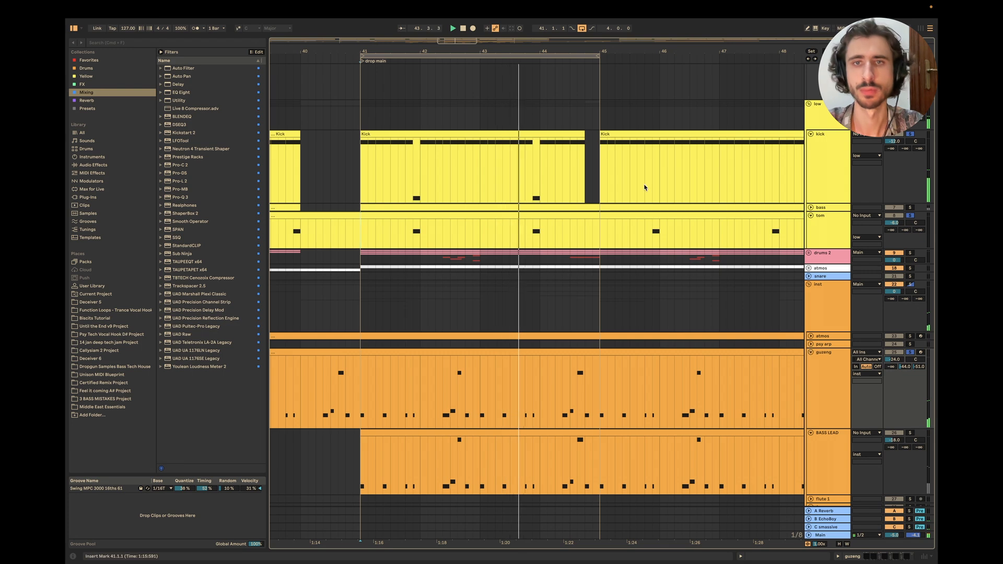
key("space")
Step: Examine the low kick note and matching tom hit before bar 42, and play the loop from 41.1.1
left_click_drag(410, 183, 424, 239)
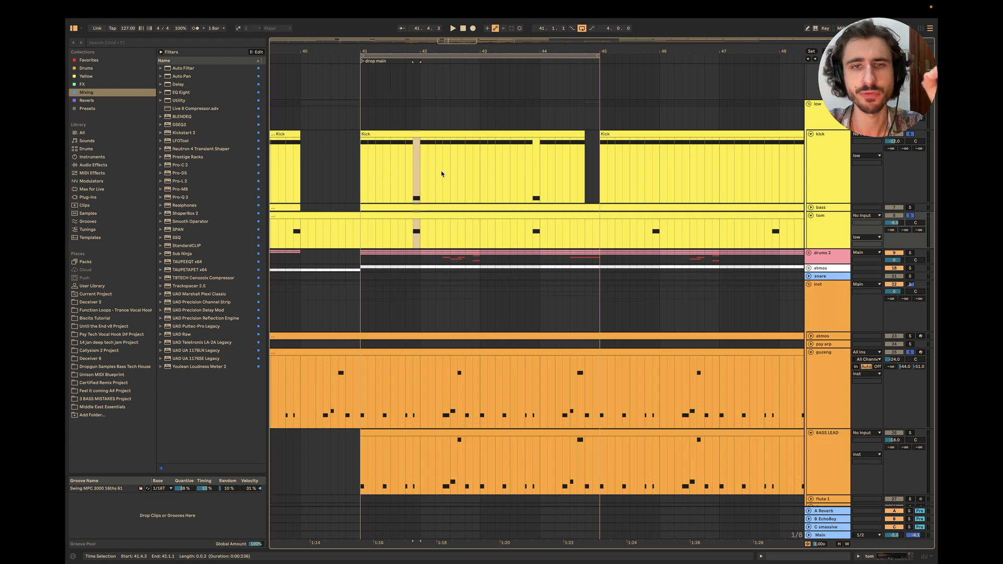
left_click(365, 167)
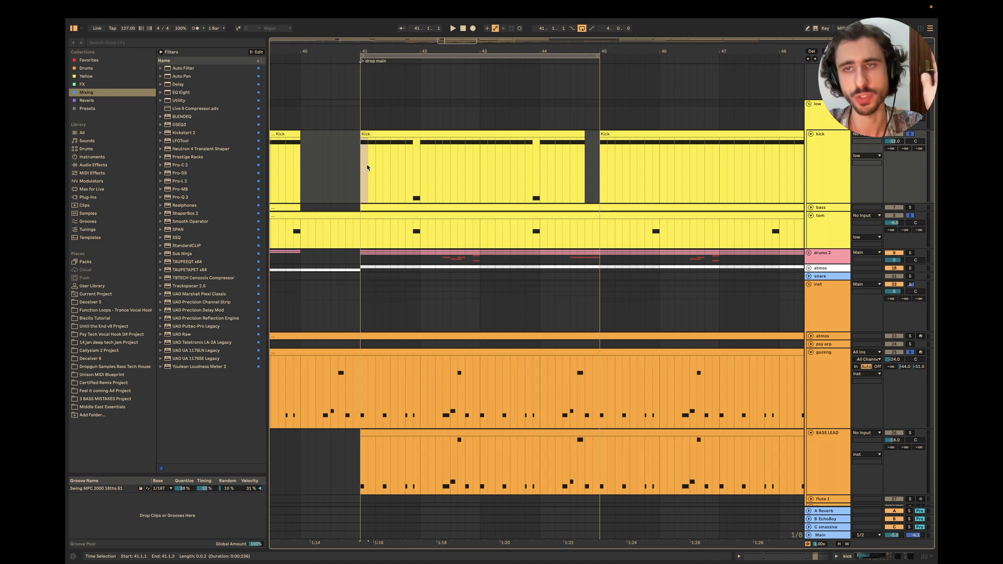
left_click(362, 168)
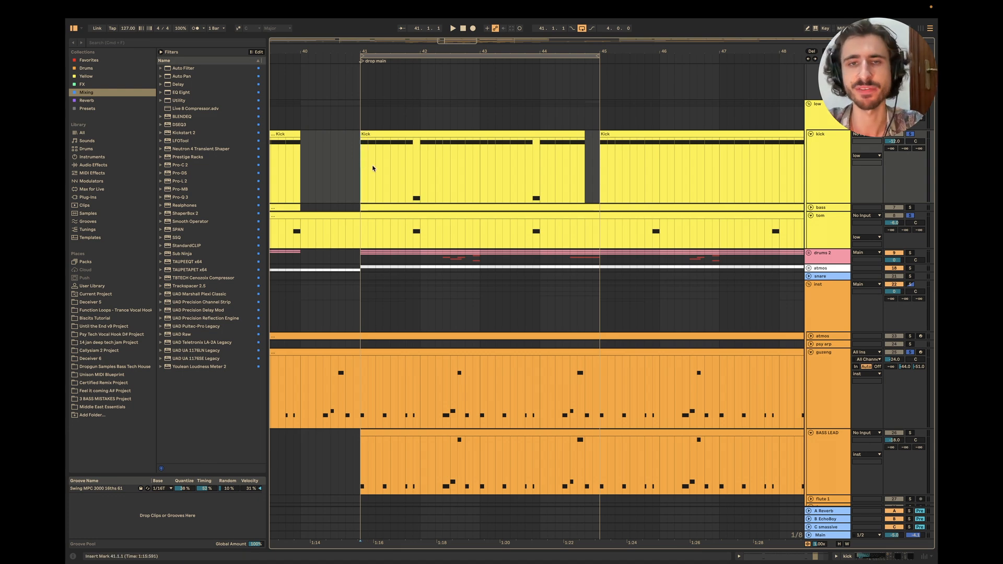
key("space")
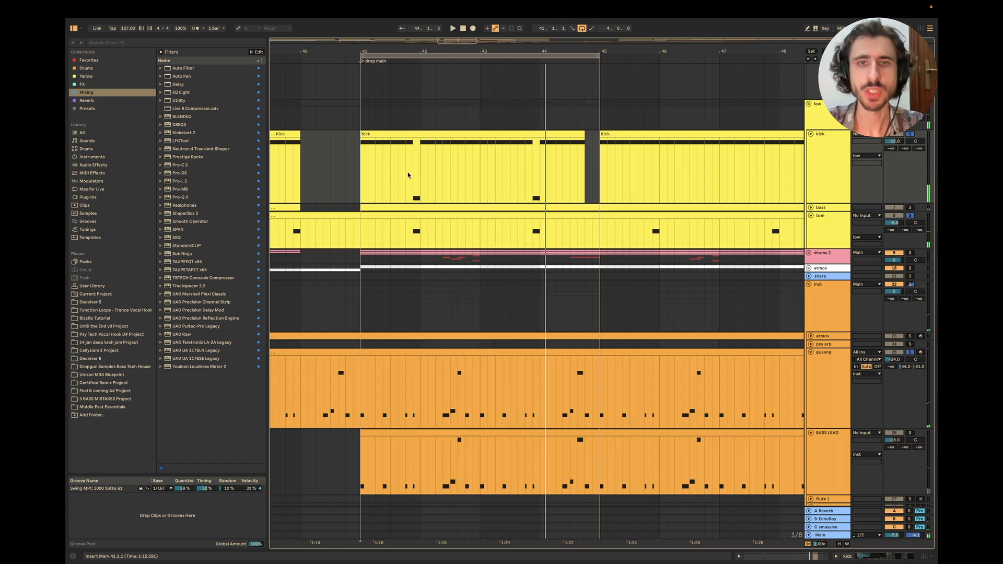
left_click_drag(413, 175, 421, 176)
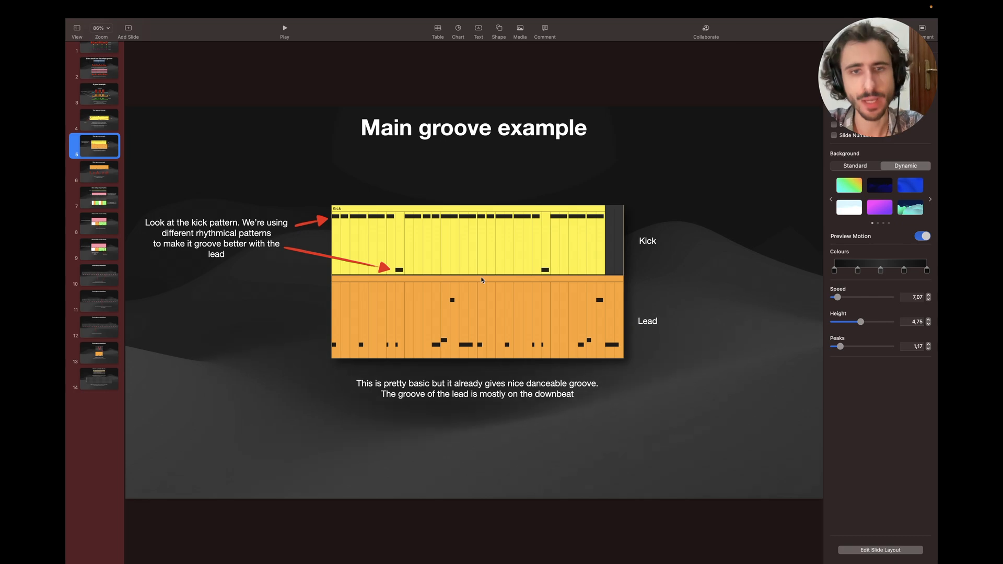
Step: Switch back to Ableton Live and inspect the notes of the Kick clip at bar 41, closing the clip view when done
key("super+Tab")
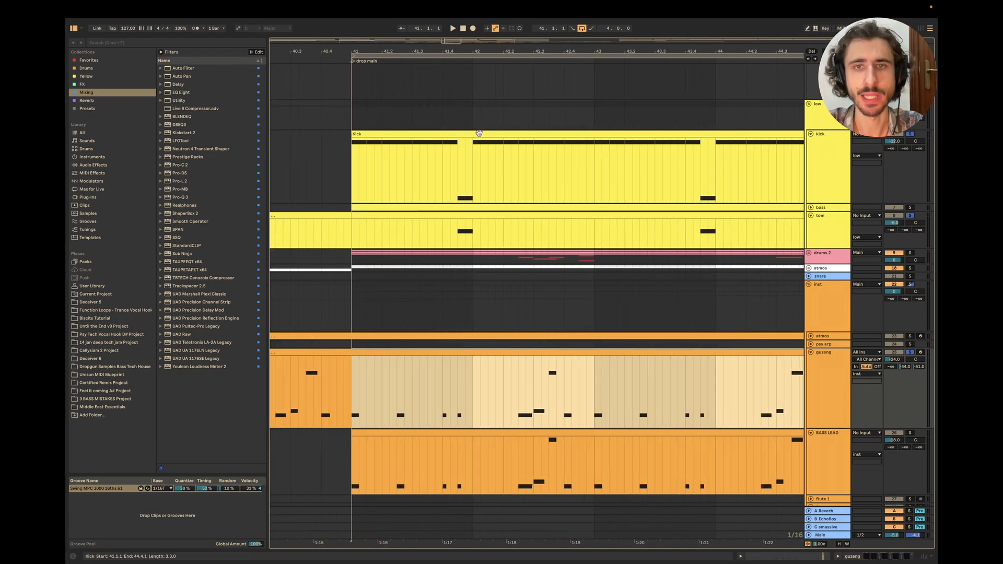
double_click(479, 133)
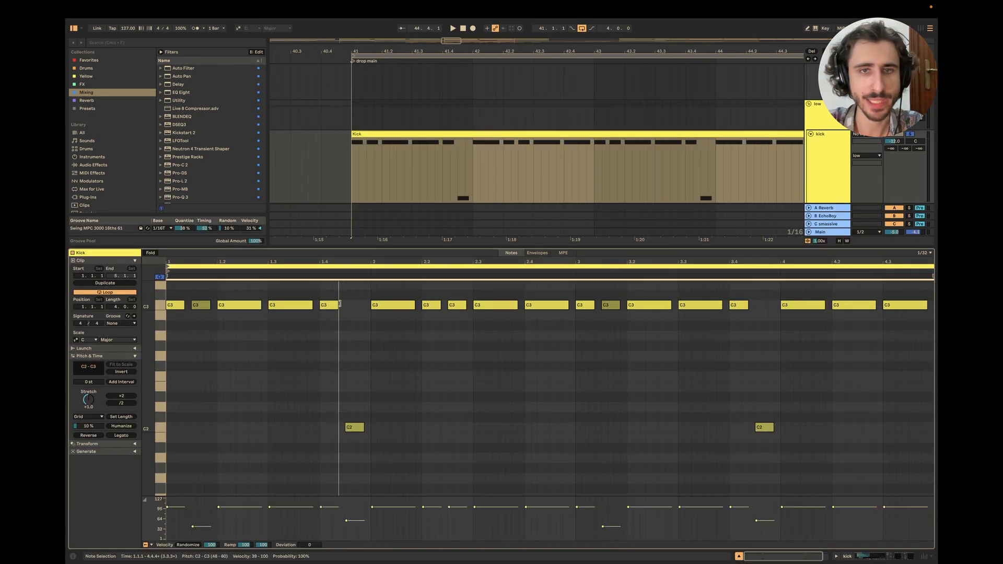
key("super+a")
left_click(736, 556)
scroll(526, 262, "down", 5)
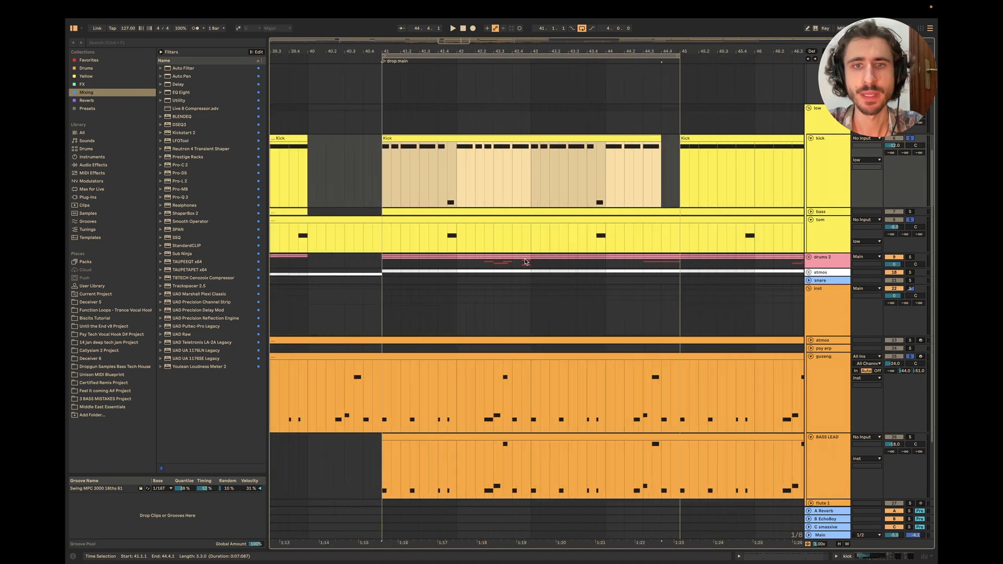
scroll(527, 262, "down", 2)
scroll(526, 262, "left", 1)
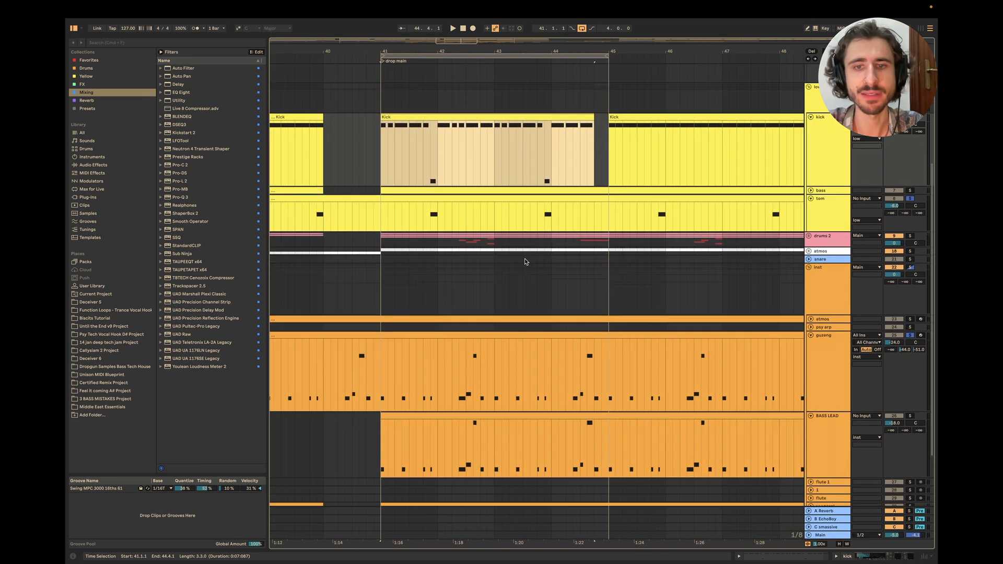
Step: Play the drop from 41.1.1 and expand the Drums Midi folder in the Presets collection
left_click(381, 384)
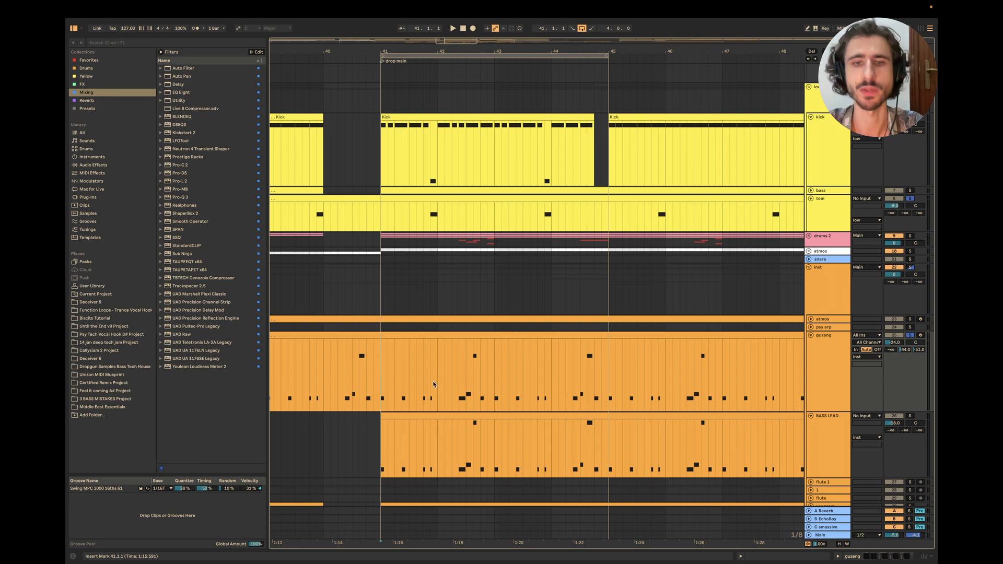
key("space")
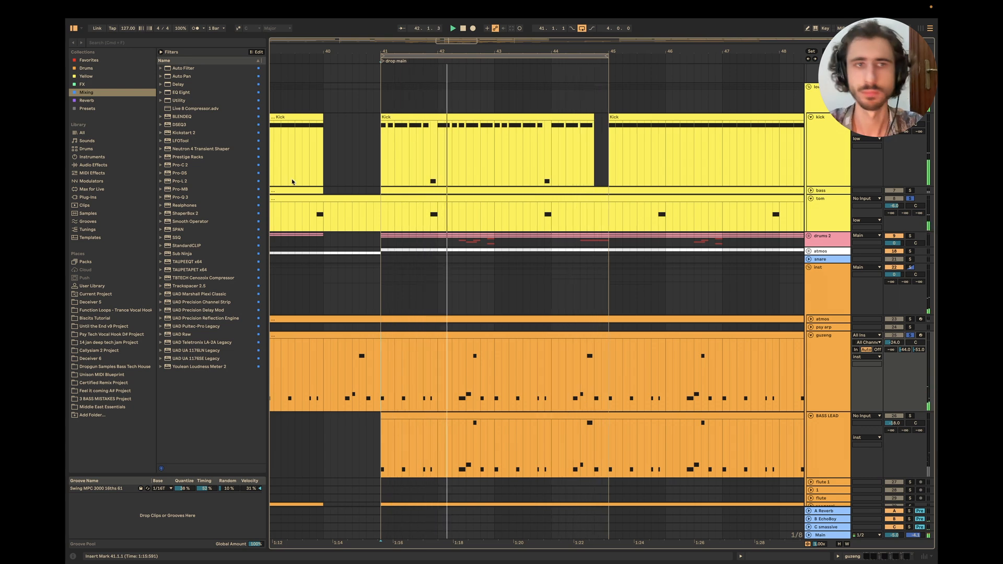
left_click(89, 109)
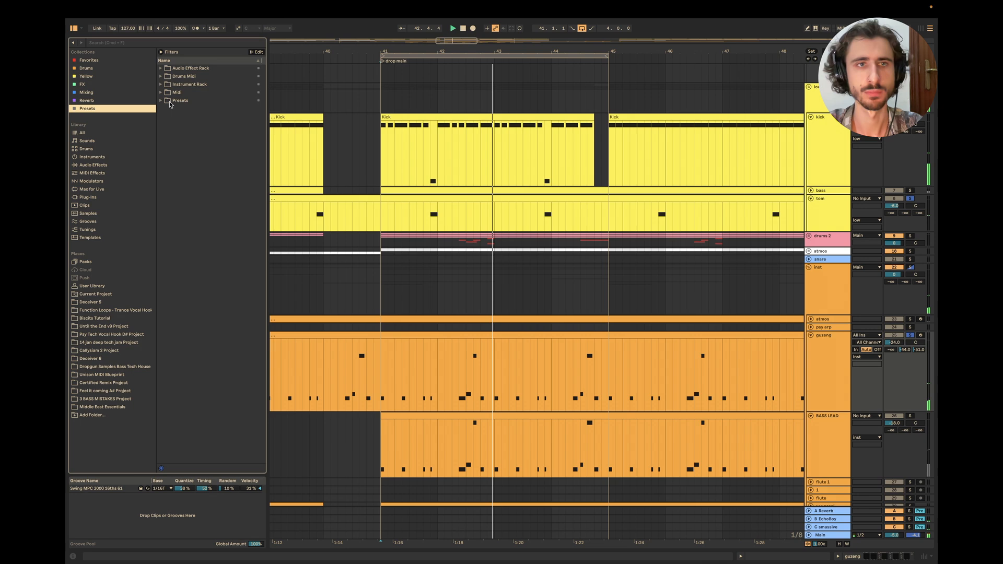
left_click(160, 76)
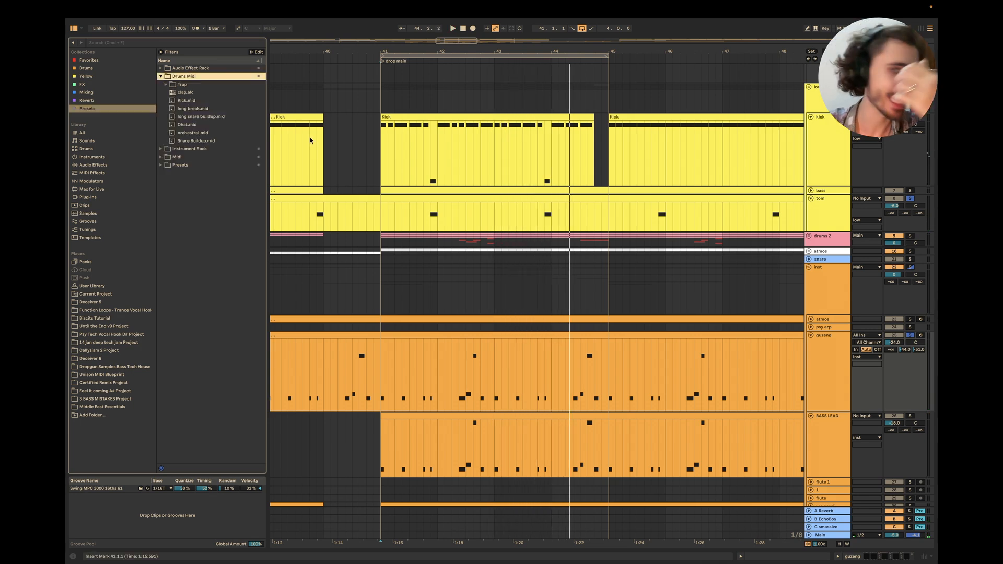
key("space")
Step: Replace the kick pattern from bar 41 with Kick.mid and play the loop to compare the groove
left_click_drag(394, 146, 381, 146)
left_click_drag(455, 153, 509, 152)
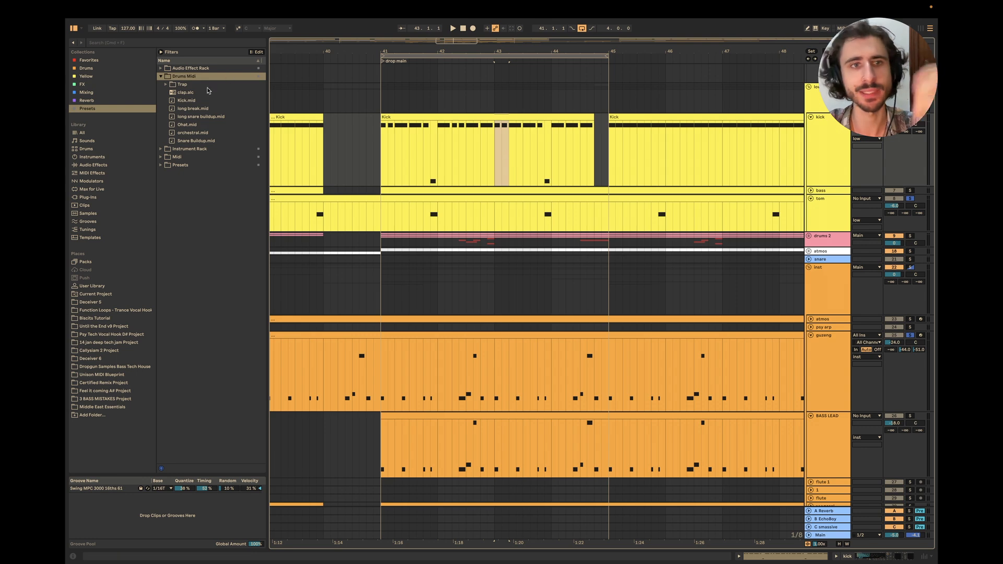
left_click_drag(186, 101, 382, 149)
left_click(382, 161)
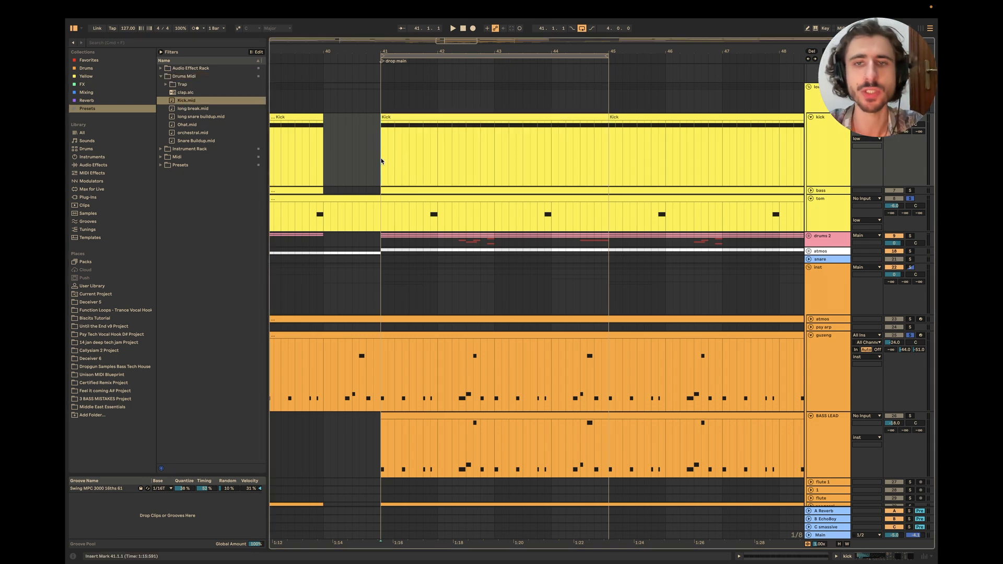
key("space")
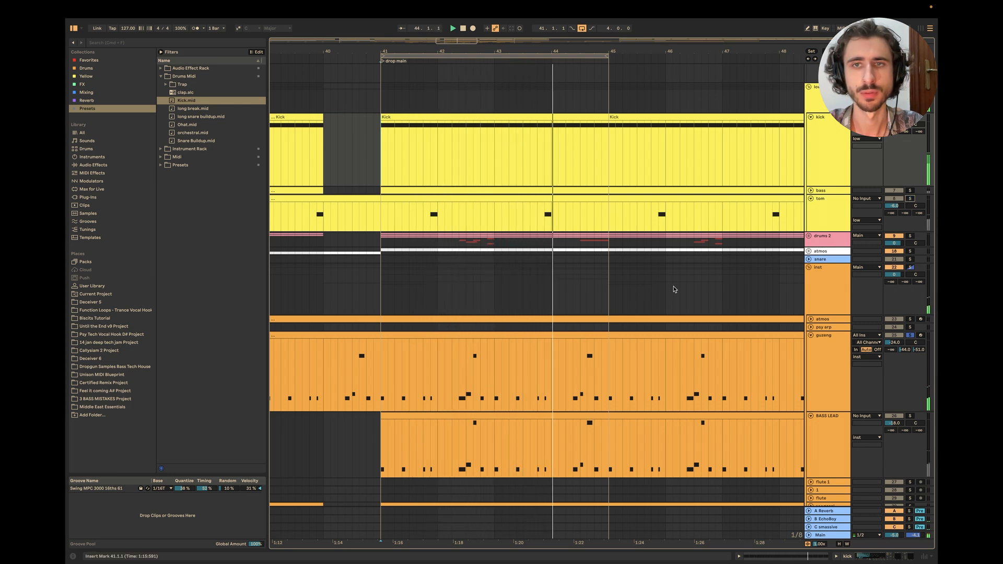
key("space")
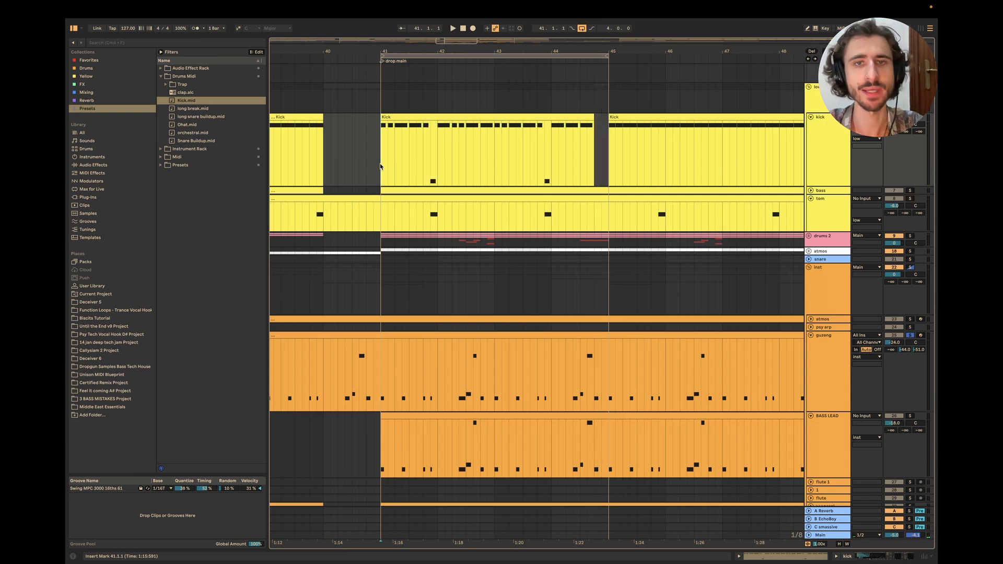
Step: Play the Kick clip at bar 41 with its notes in view, close the clip view, and solo the tom track again
double_click(412, 141)
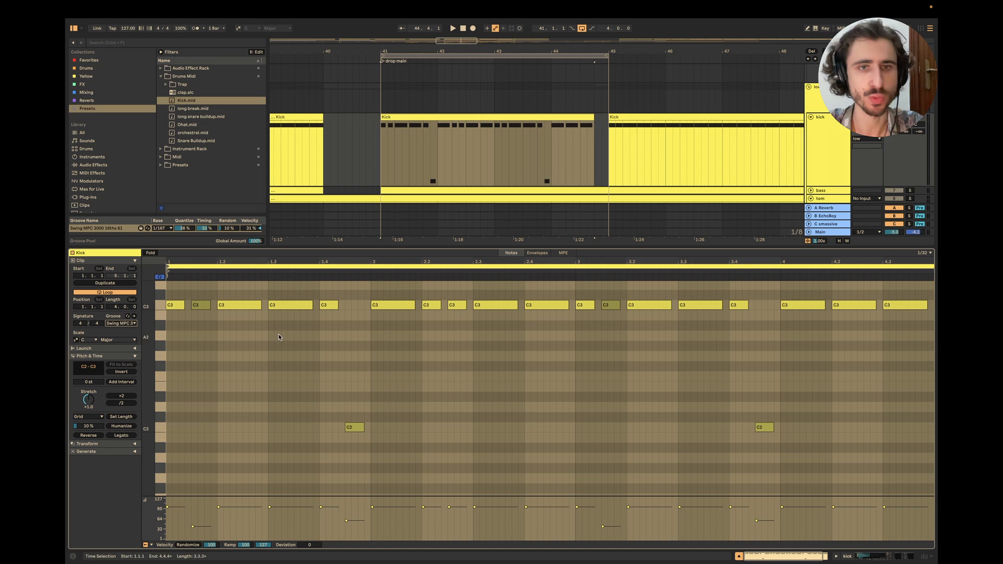
key("space")
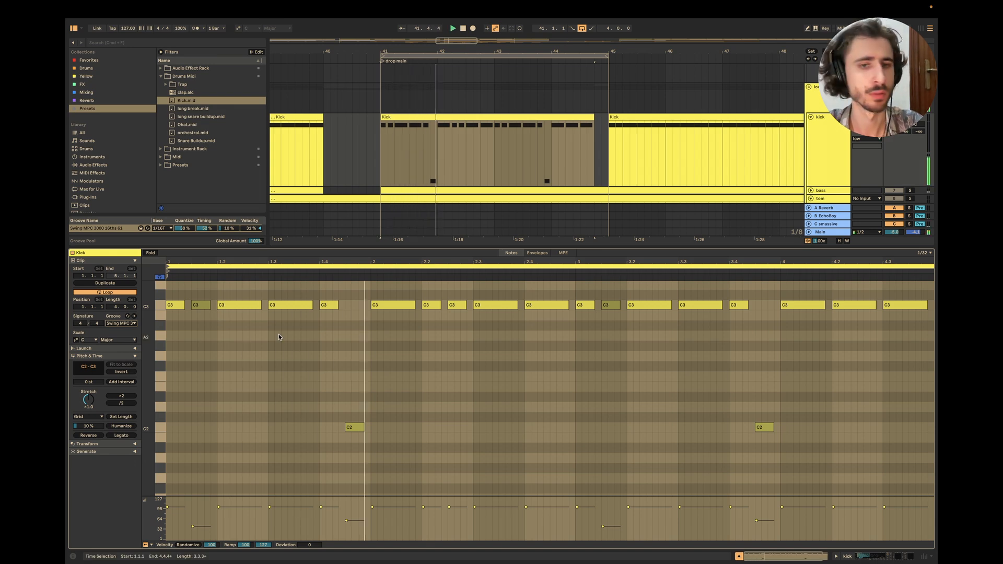
left_click(554, 379)
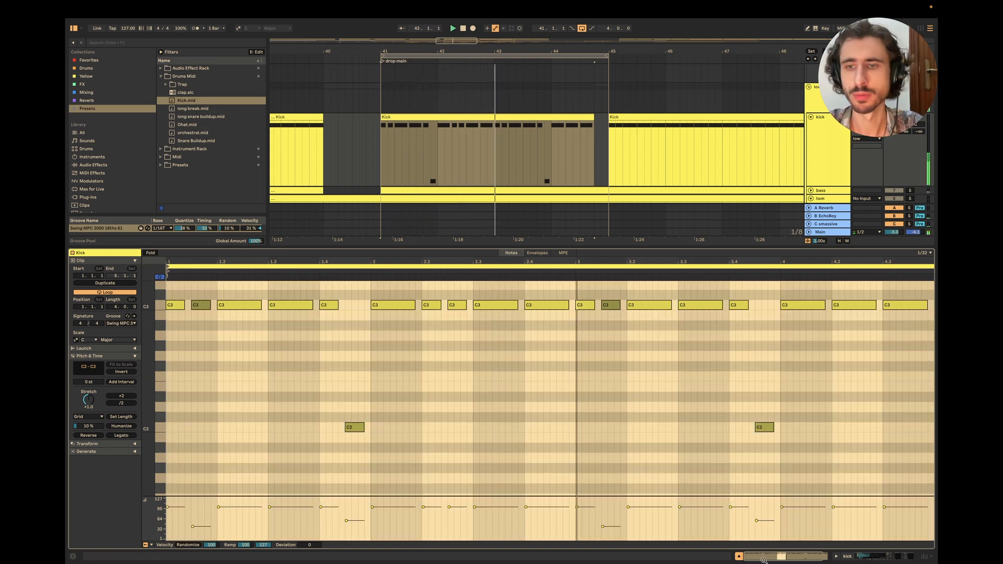
left_click(738, 557)
left_click(910, 199, "super")
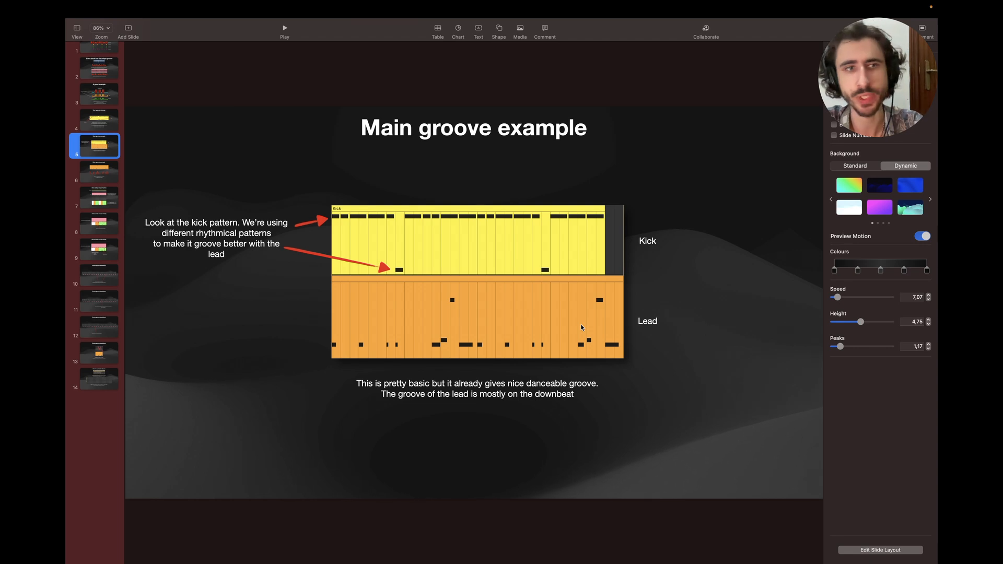
Step: Show the next Main groove example slide with the melody bars and return to Ableton Live
key("Down")
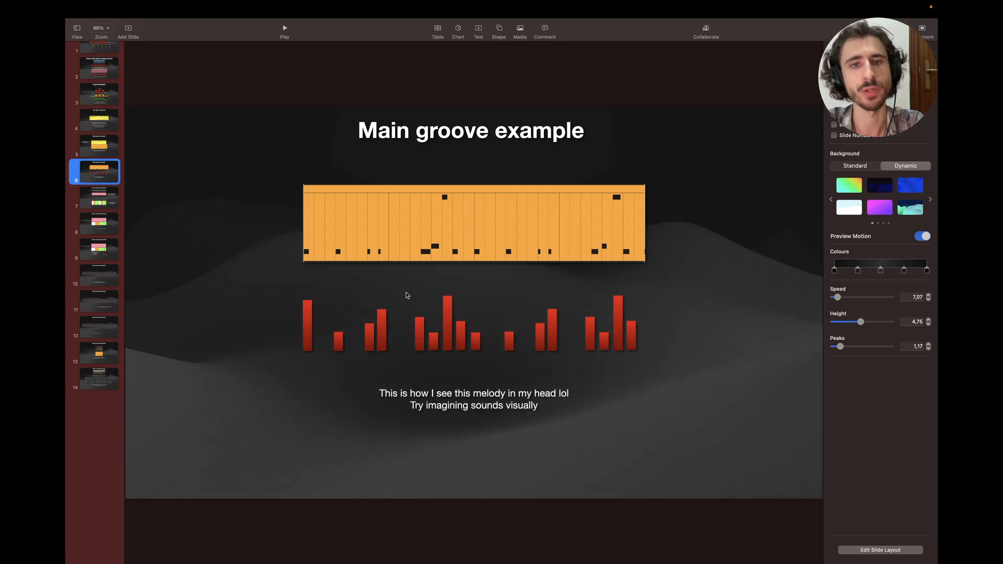
key("super+Tab")
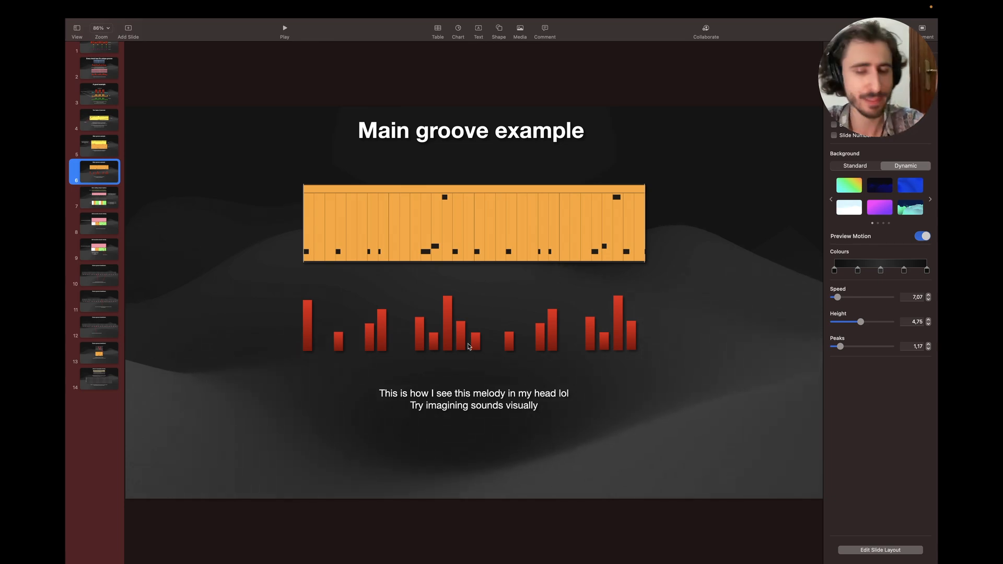
key("super+Tab")
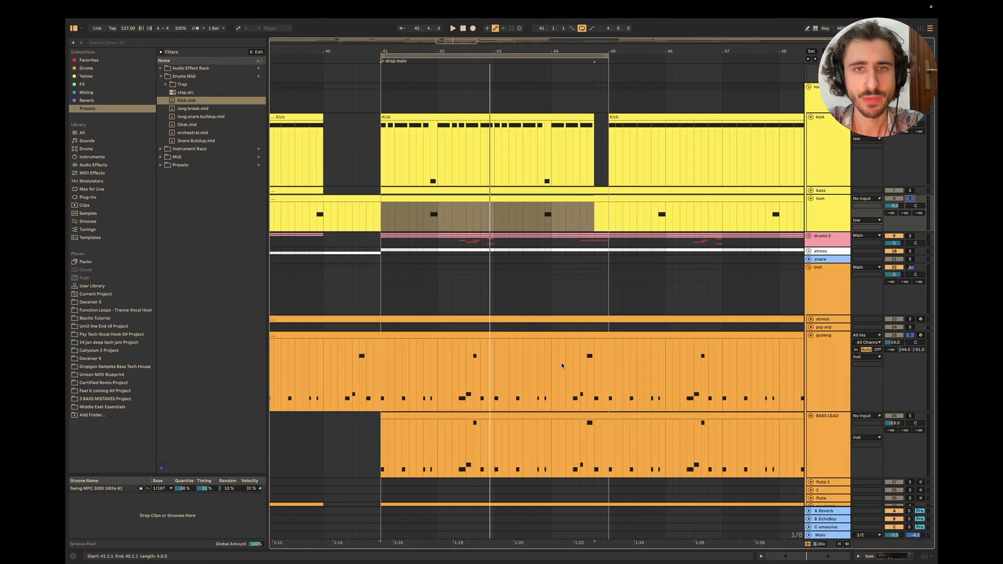
Step: Open the guzeng clip at bar 41 in the note editor and enlarge its velocity lane to examine the note velocities
scroll(561, 366, "down", 3)
double_click(474, 255)
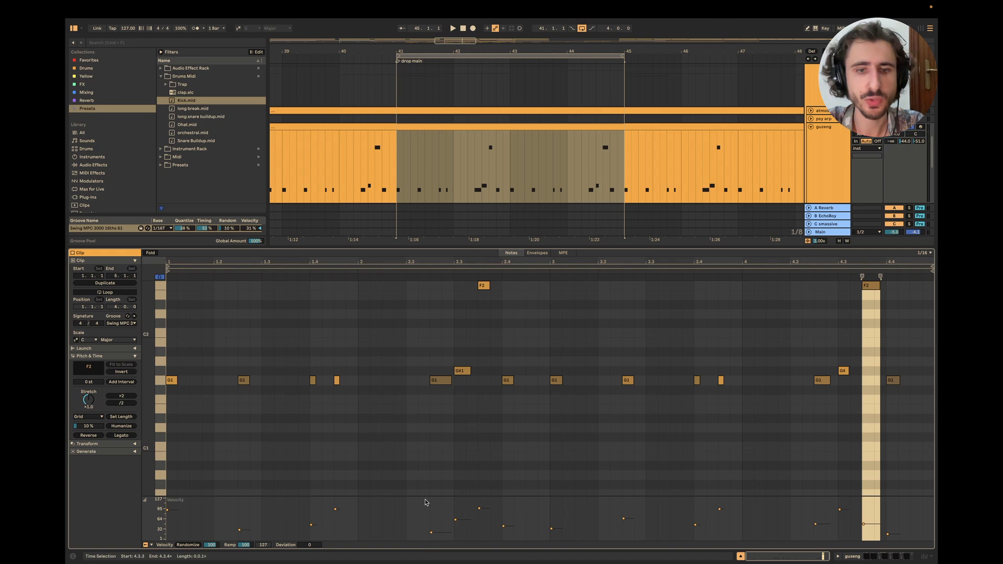
left_click_drag(425, 496, 435, 431)
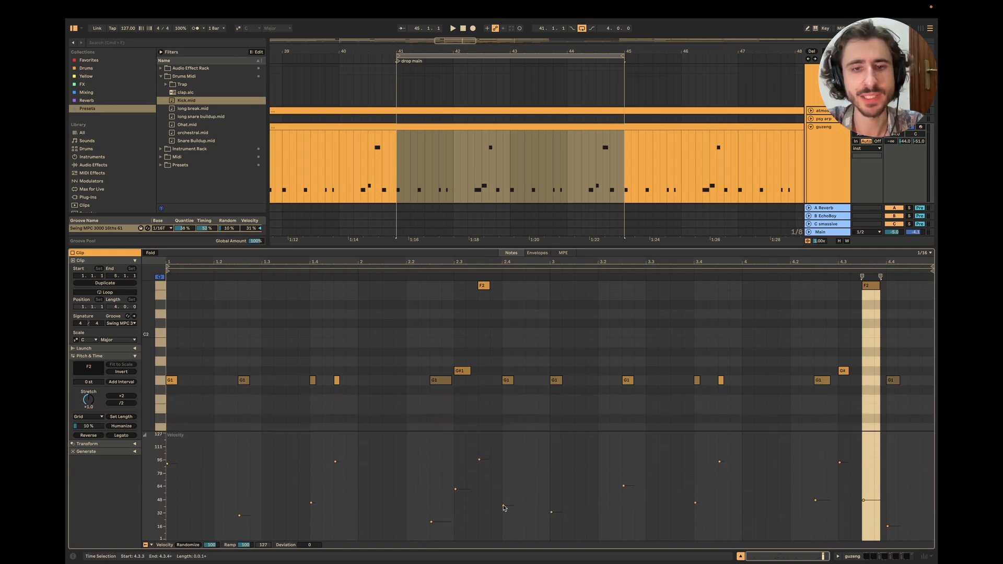
left_click(423, 169)
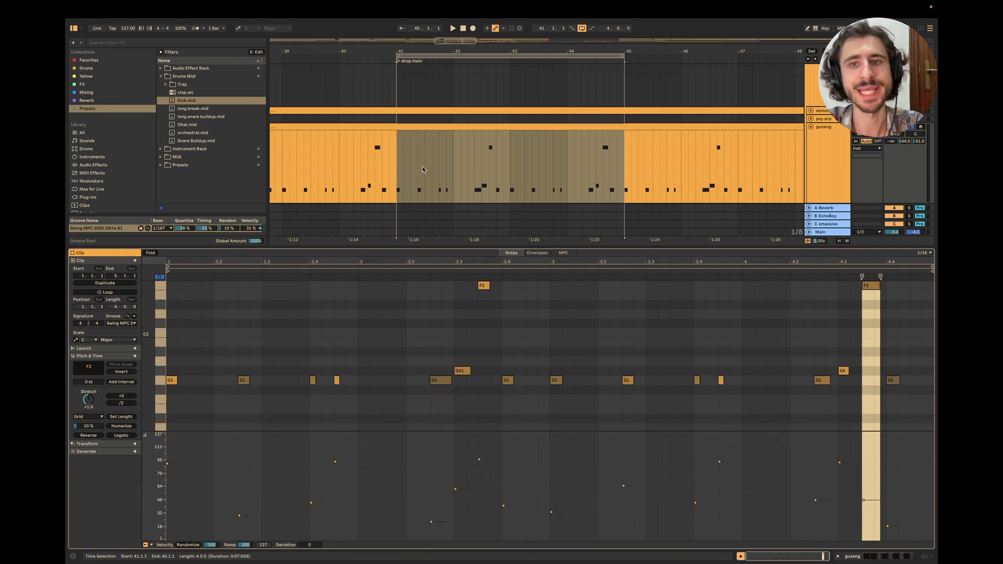
Step: Play the guzeng melody briefly from bar 41 and bring its bar 41 to 45 clip back into the note editor
left_click(400, 168)
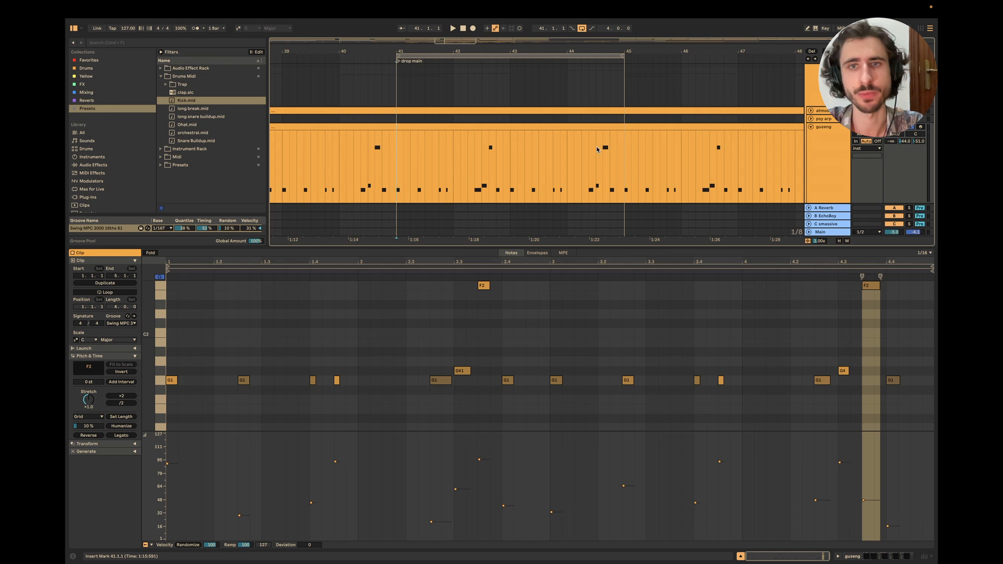
key("space")
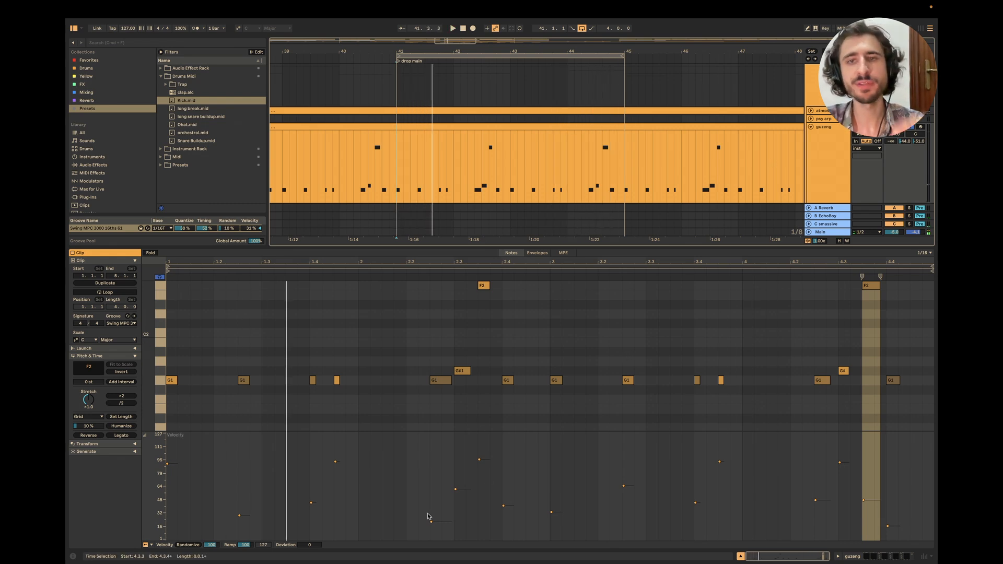
key("super+a")
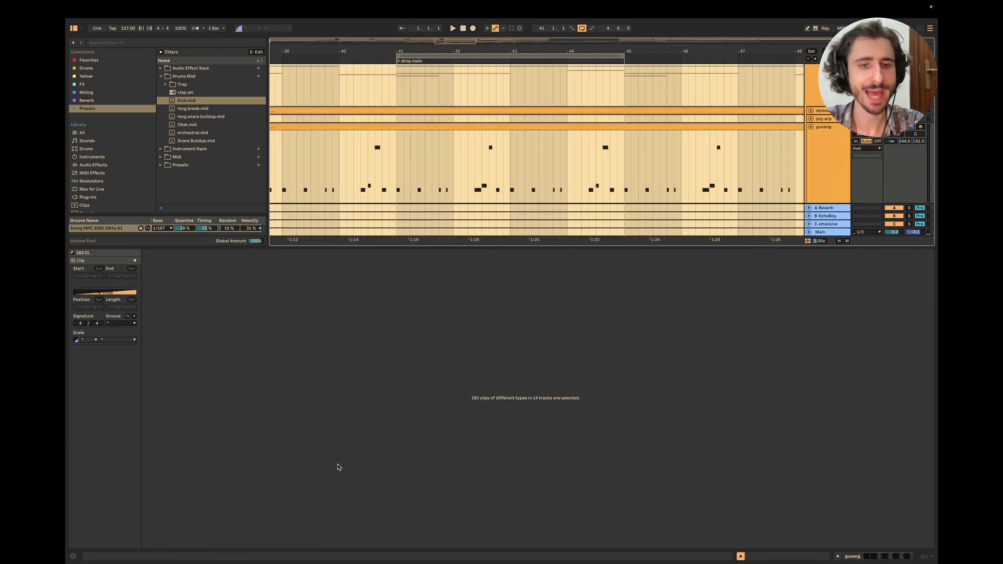
left_click(491, 126)
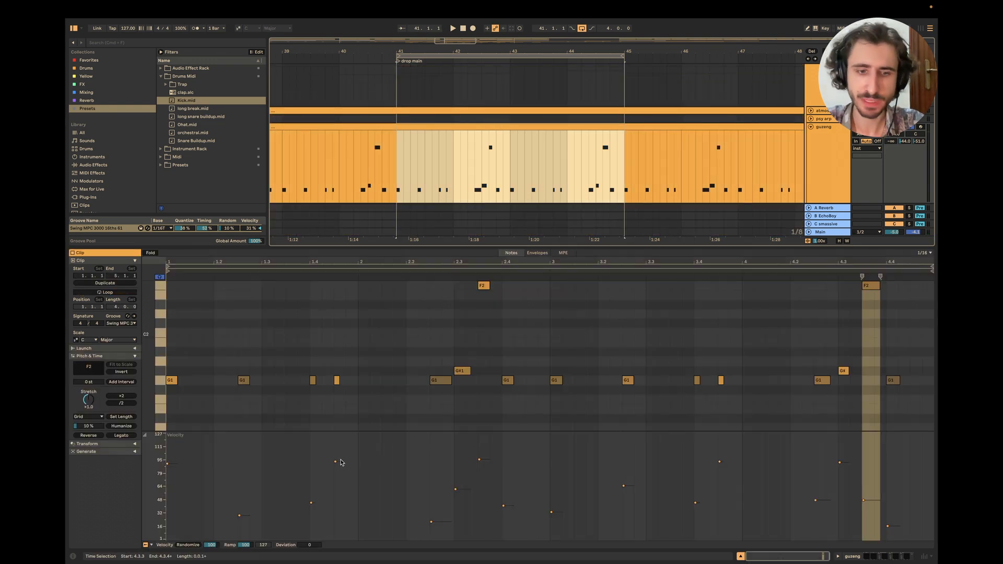
Step: Flatten the velocities of all guzeng notes to about 64 and play the loop to hear the effect
key("super+a")
left_click_drag(337, 464, 337, 487)
left_click(382, 529)
key("space")
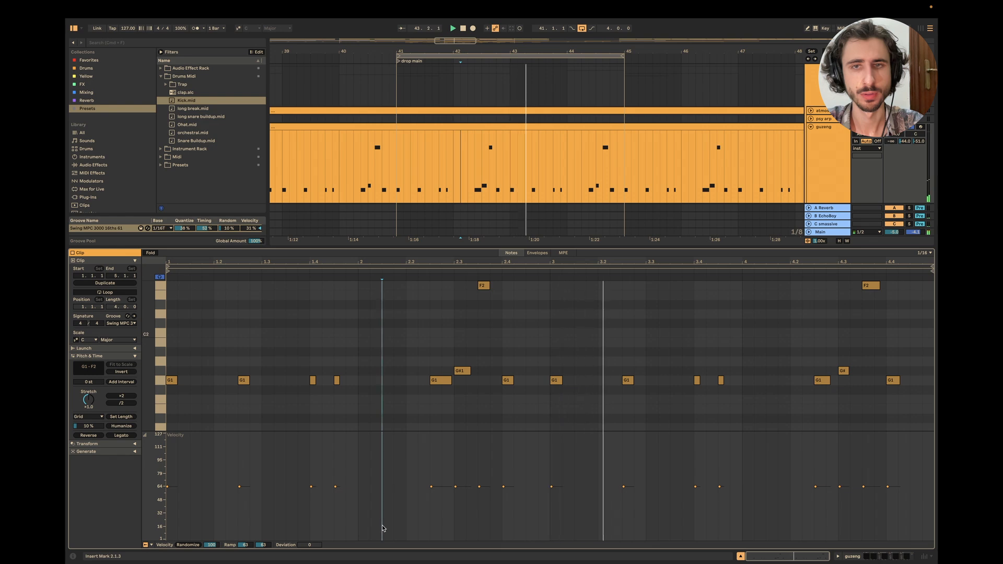
left_click(610, 457)
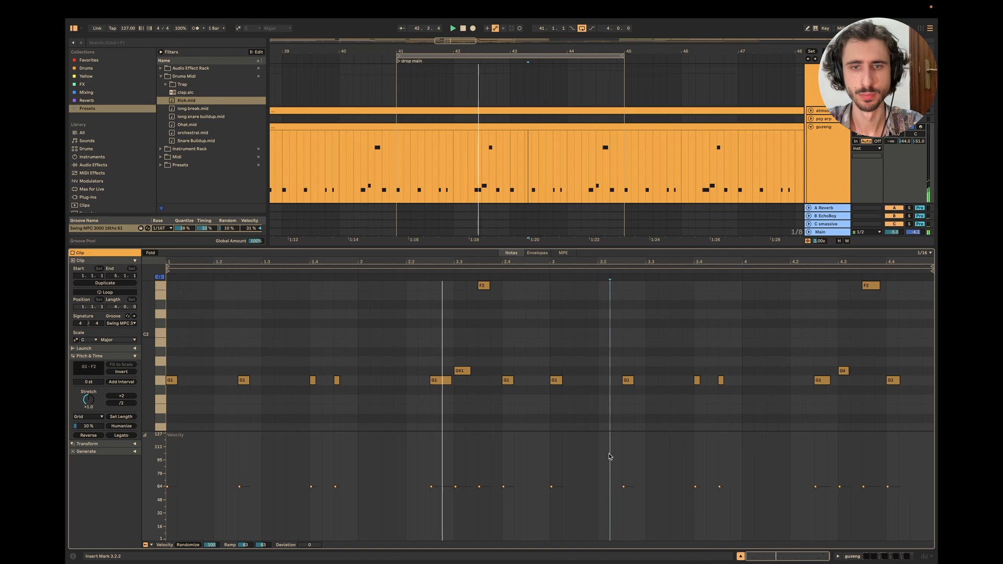
Step: Stop playback and undo the flattening of the guzeng note velocities
key("space")
key("super+a")
key("super+z")
left_click(585, 456)
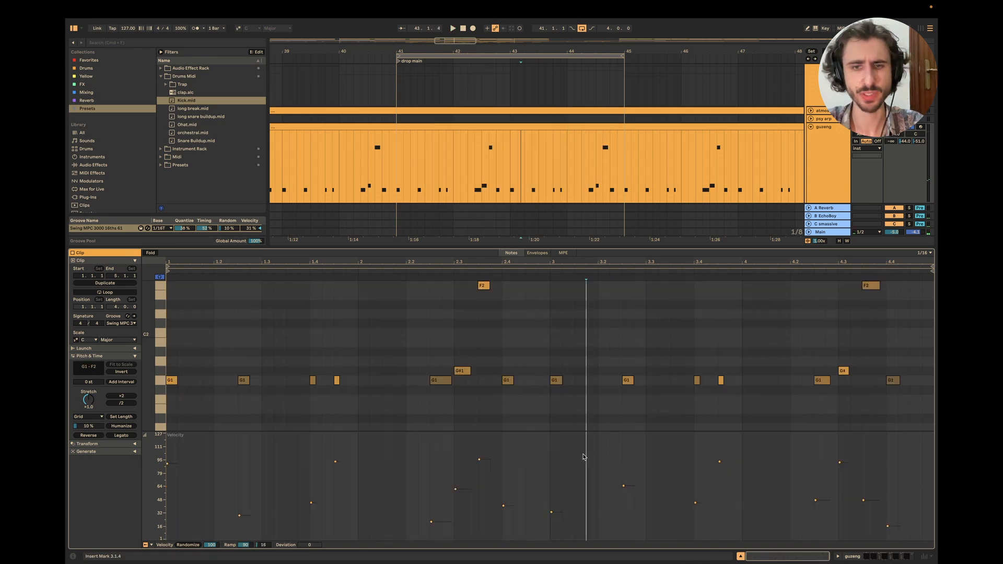
Step: Switch to the Keynote slide, make the first red melody bar taller and the second shorter, and select all the bars
key("super+Tab")
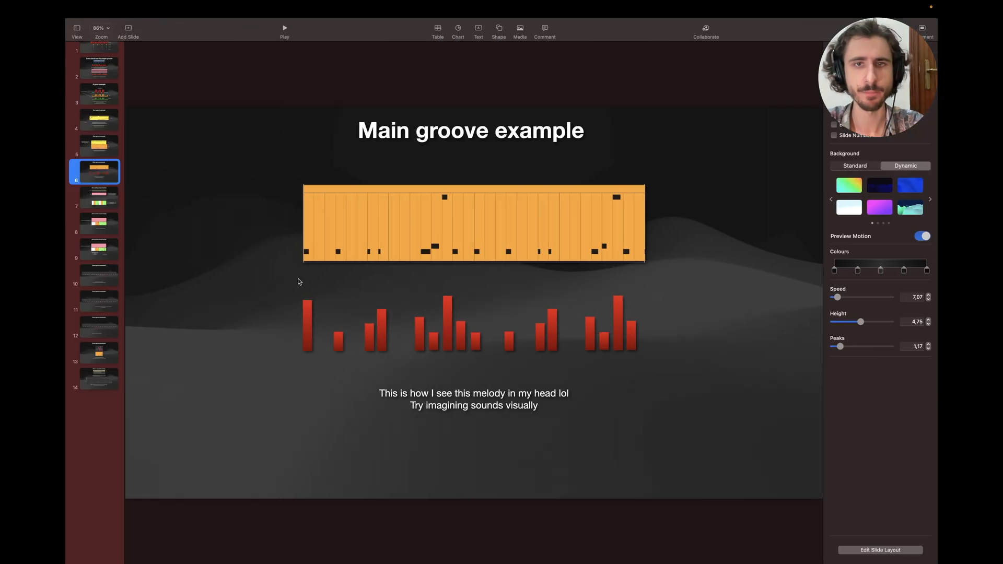
left_click(307, 325)
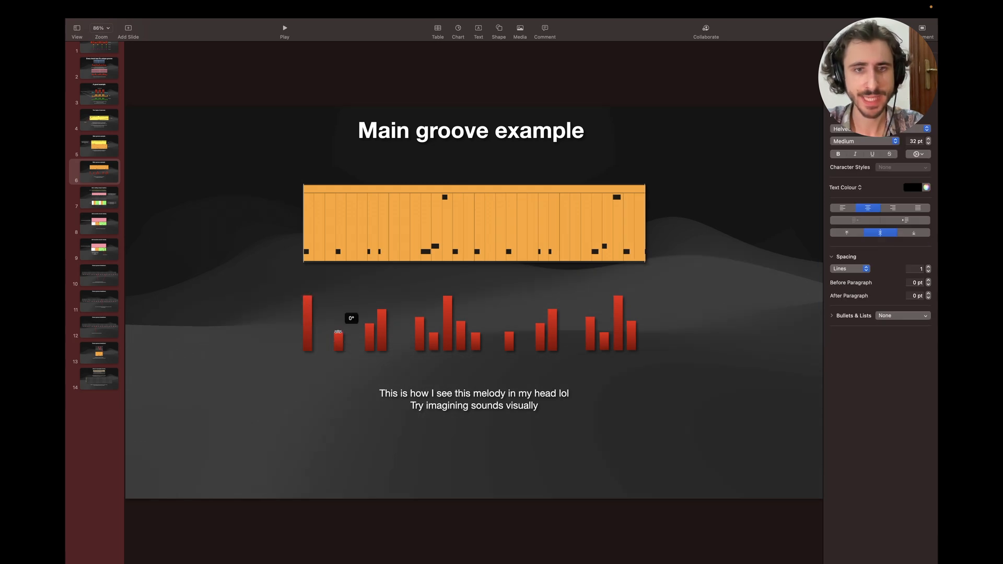
left_click_drag(339, 331, 339, 337)
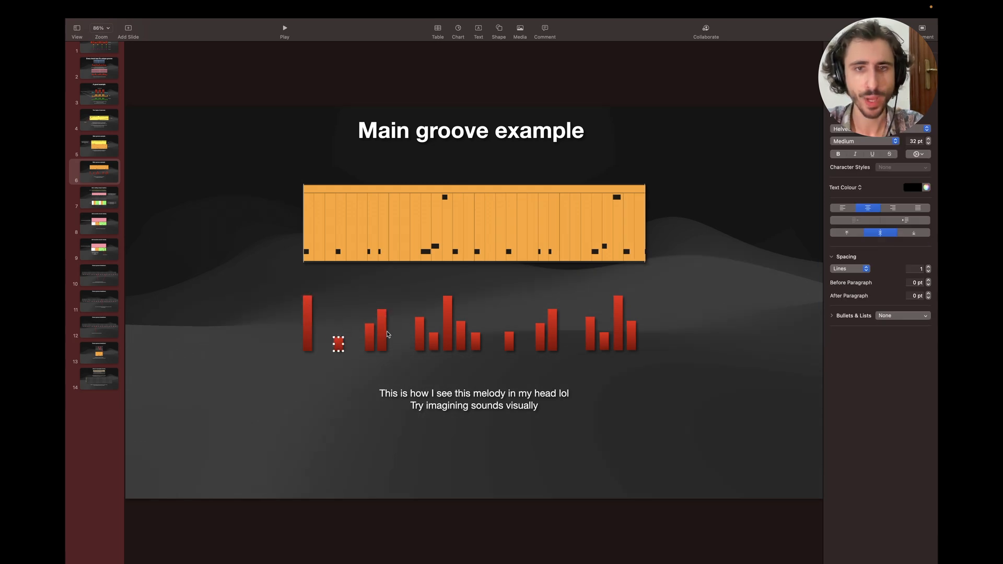
left_click(383, 332)
left_click(357, 310)
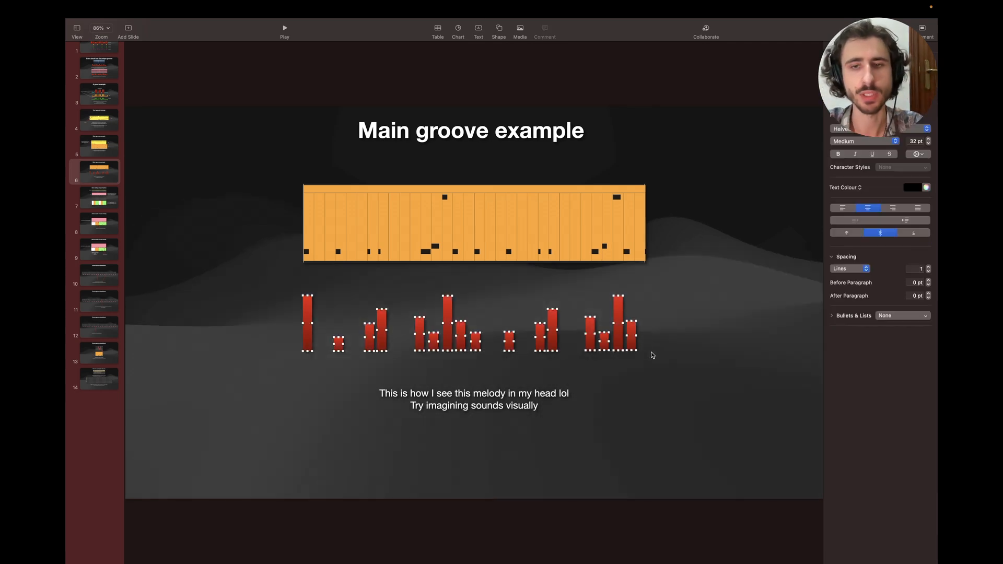
Step: Return to Ableton Live and play the guzeng melody from bar 41 with its original velocities
key("super+Tab")
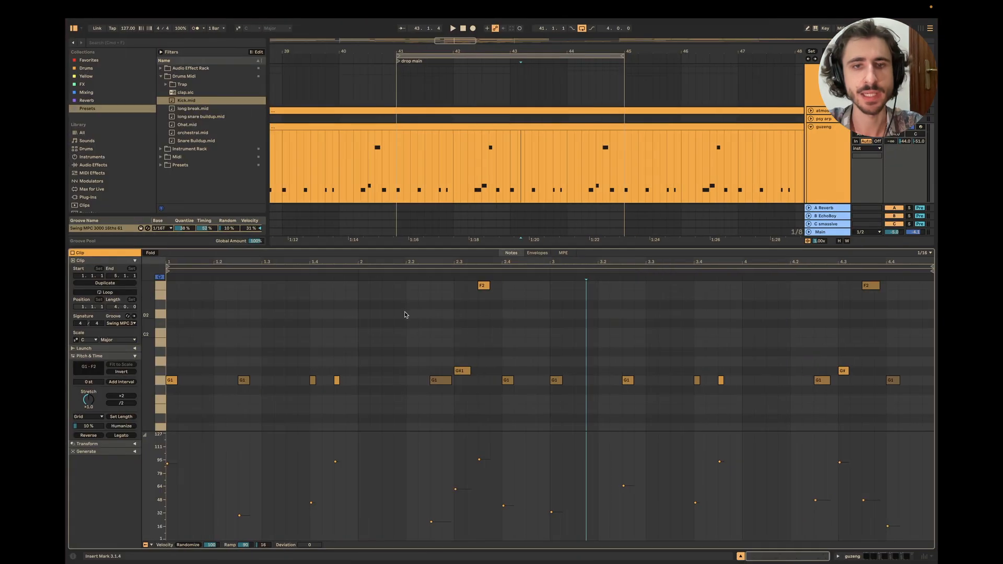
left_click(397, 161)
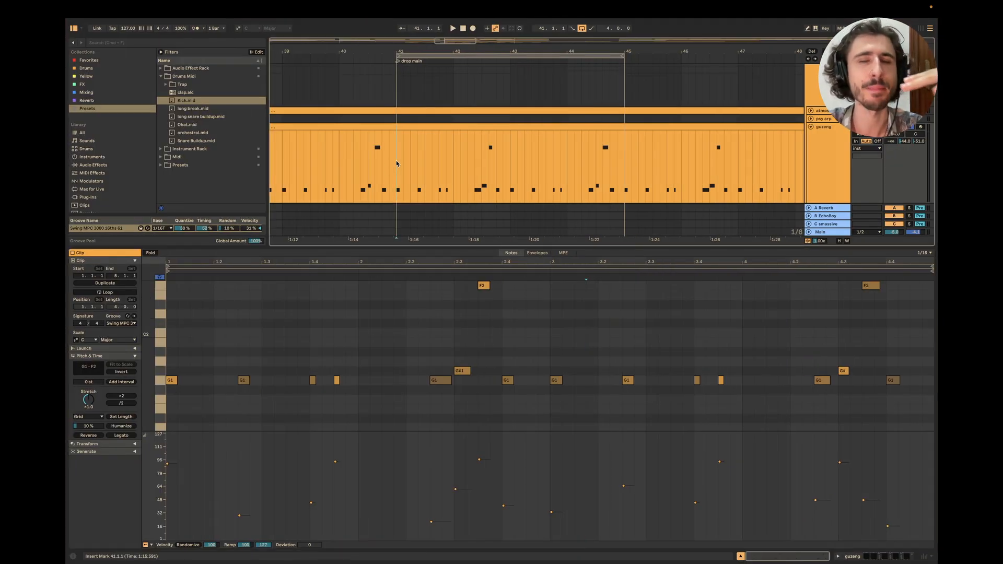
key("space")
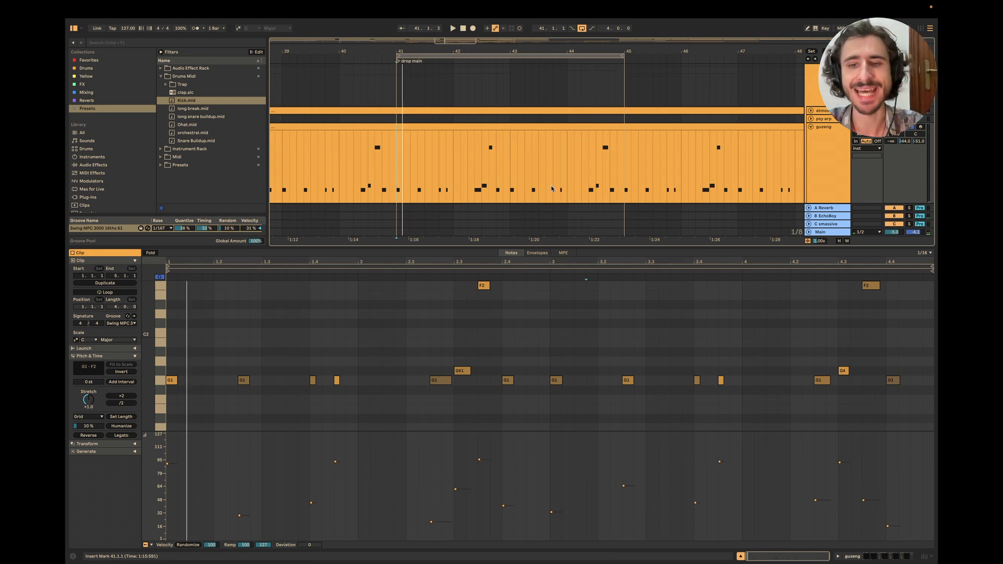
Step: Show the Start adding simple rhythms slide in Keynote and return to Ableton Live
key("super+Tab")
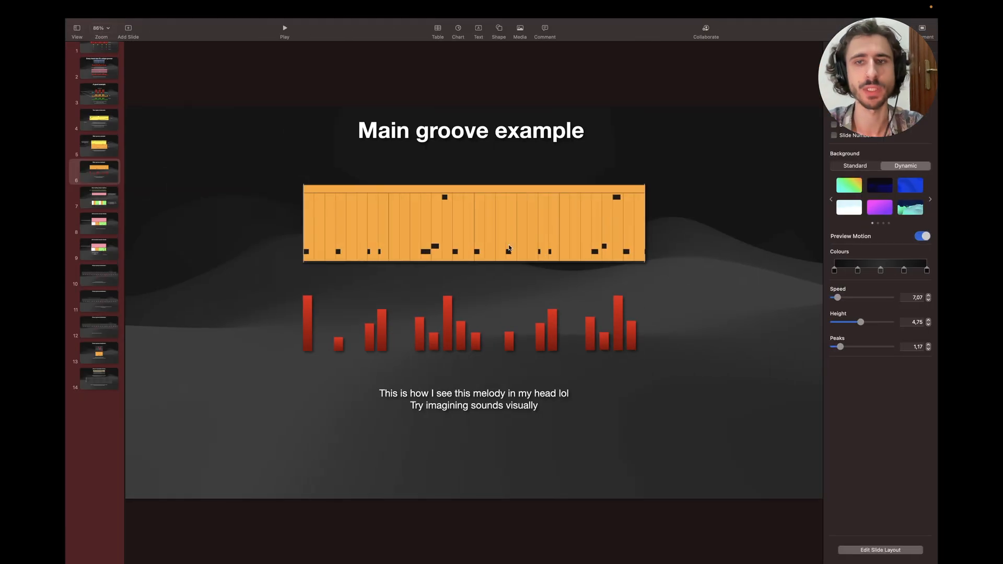
left_click(111, 200)
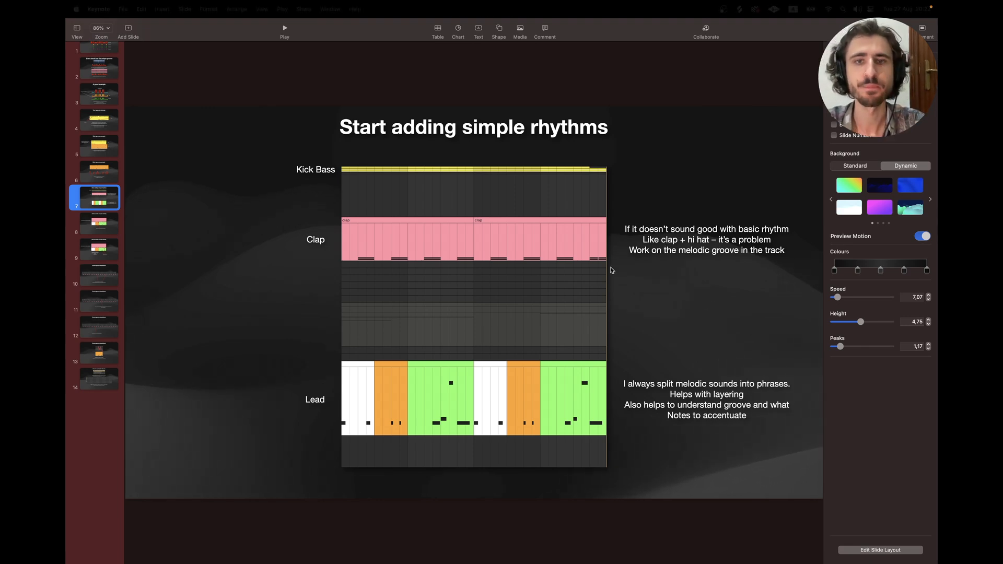
key("super+Tab")
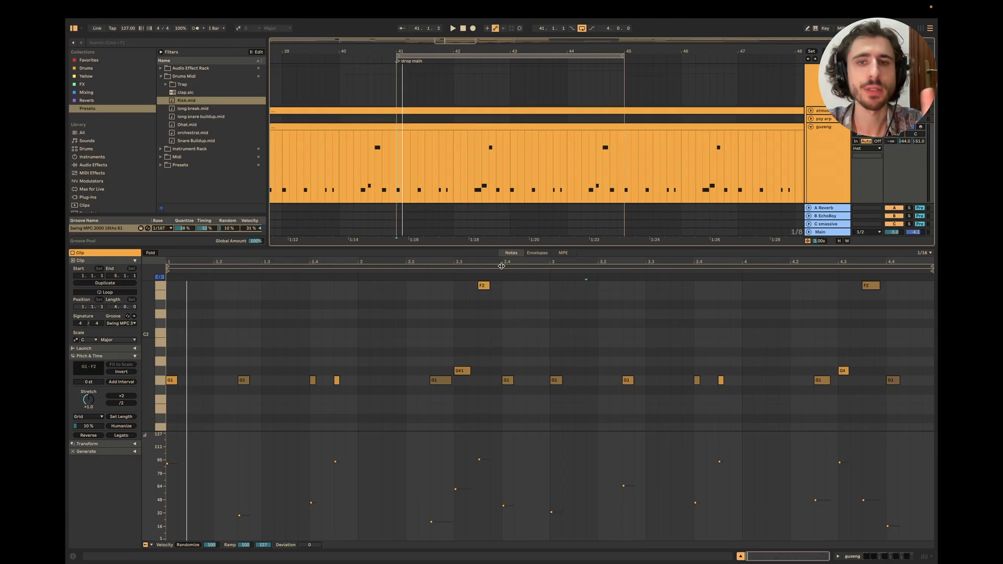
Step: Solo the claps track inside the drums 2 group and play it with the melody from bar 41
left_click(741, 556)
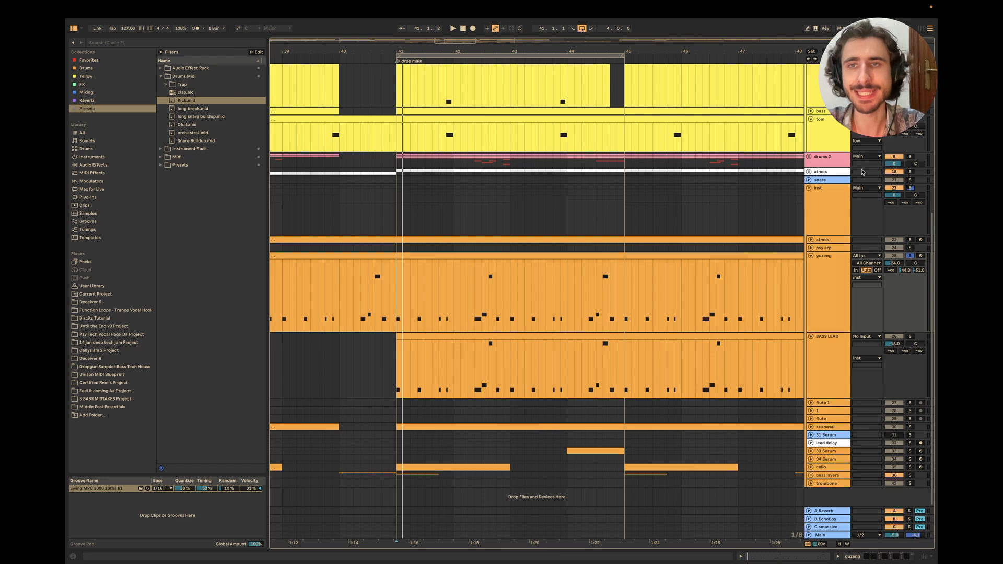
left_click(809, 156)
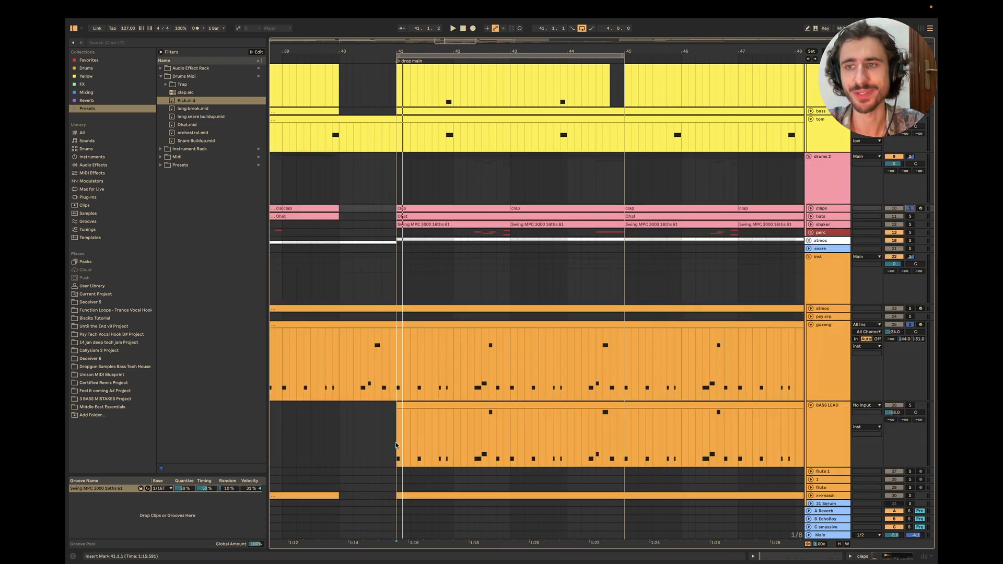
left_click(403, 366)
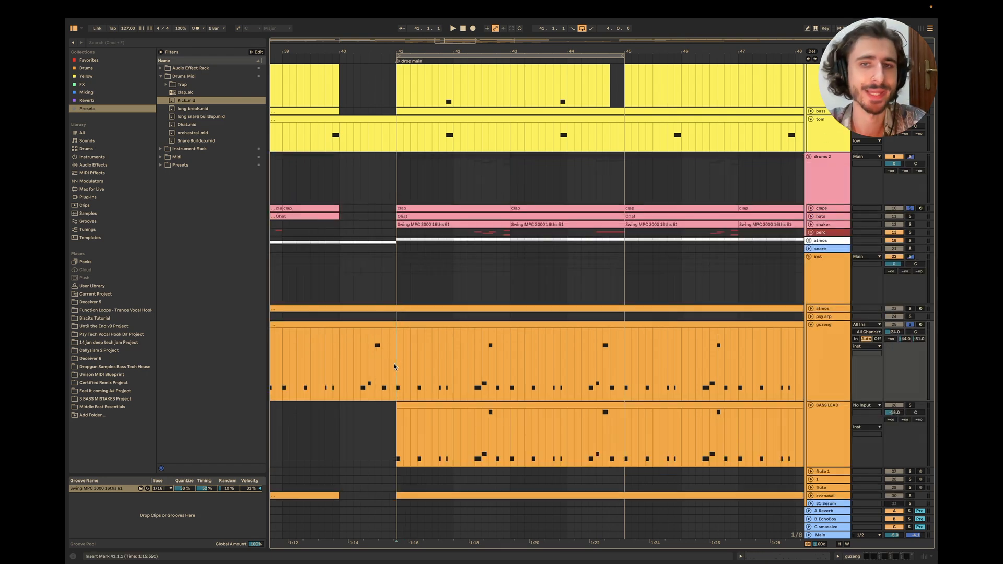
key("space")
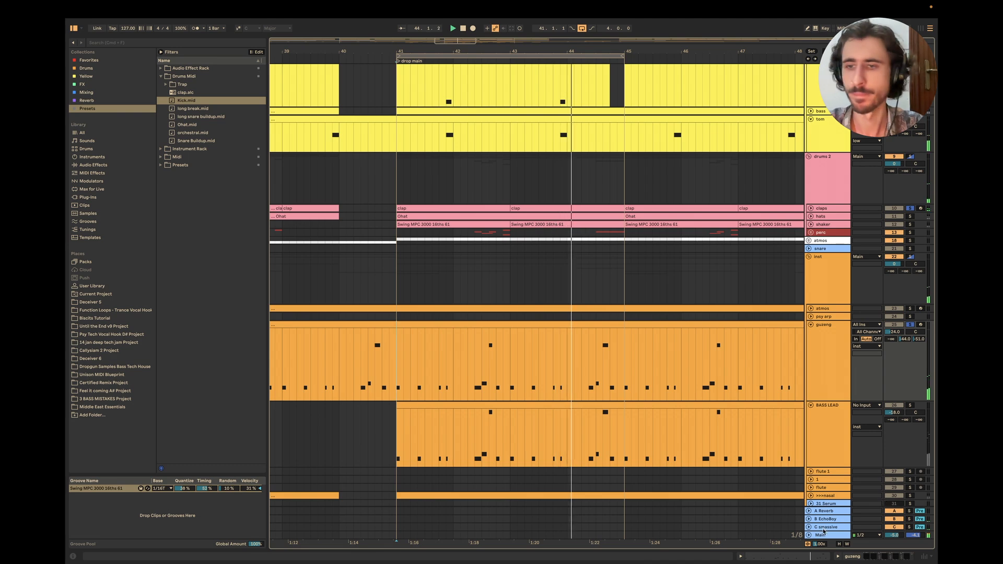
Step: Enable Realphones on the Main track with the Mix Check environment and close its plug-in window
double_click(823, 535)
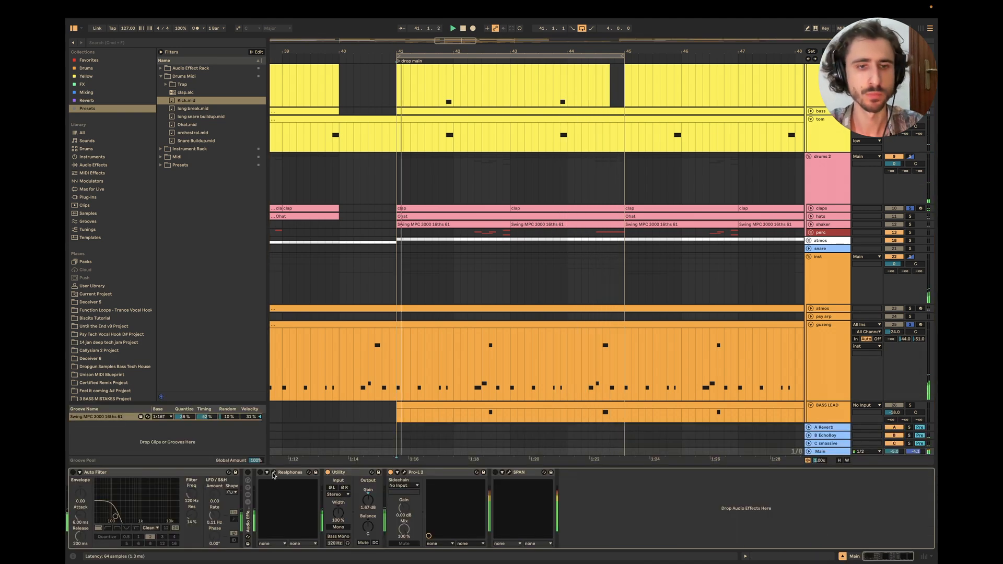
left_click(273, 473)
left_click(501, 447)
left_click(471, 333)
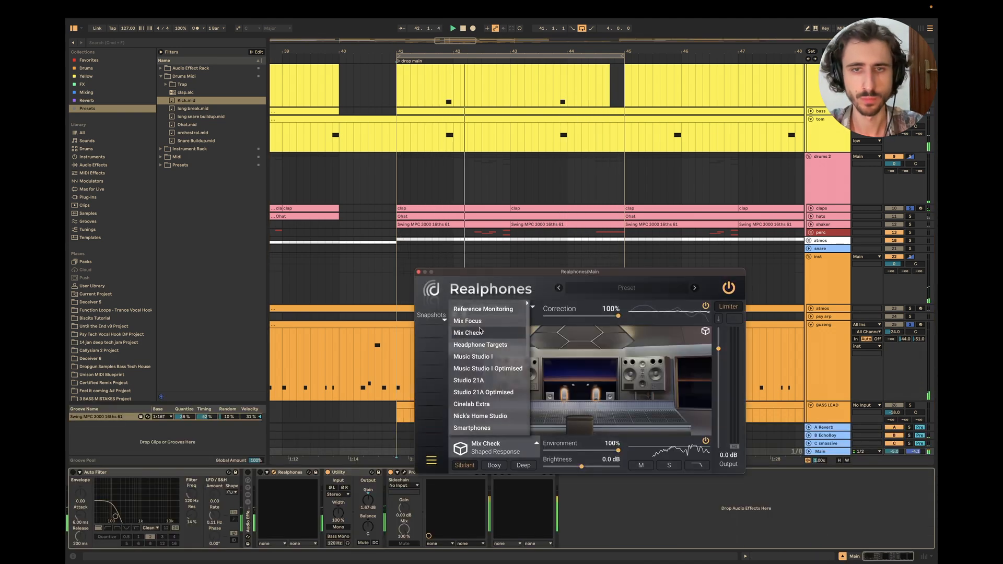
left_click(260, 473)
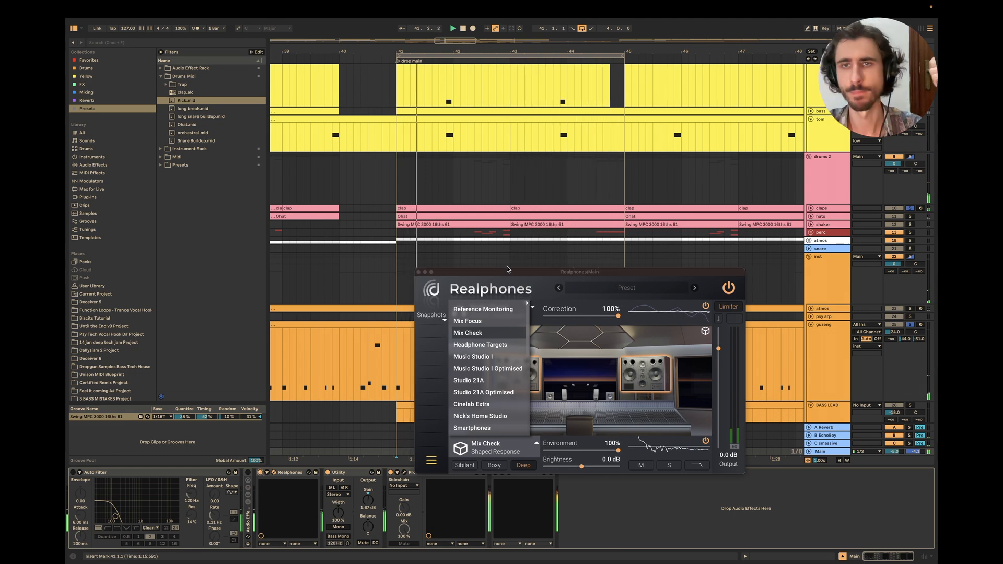
left_click(418, 272)
Step: Stop playback and set the arrangement loop to bars 49 to 53
scroll(554, 313, "down", 3)
scroll(554, 313, "down", 2)
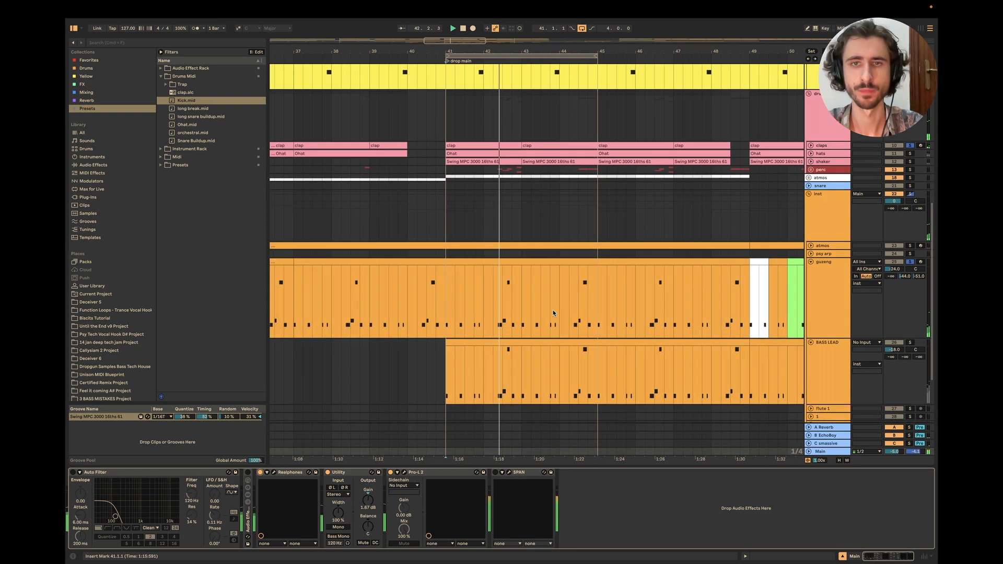
scroll(554, 312, "right", 4)
scroll(554, 313, "up", 4)
key("space")
left_click_drag(524, 201, 629, 203)
key("super+l")
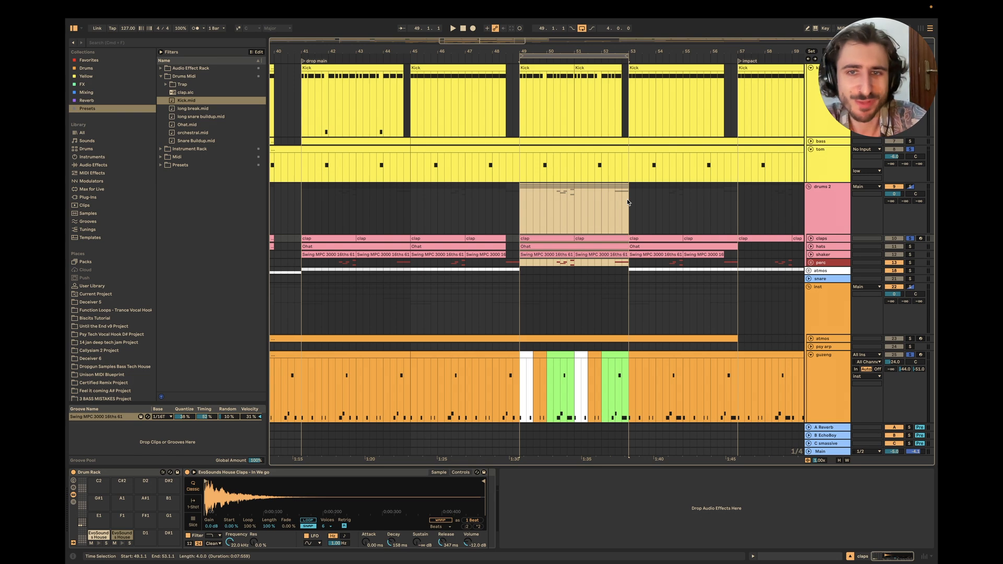
Step: Unfold the claps track to show its notes and select the coloured guzeng phrases in bars 49 to 53
scroll(606, 207, "up", 4)
scroll(605, 205, "down", 2)
scroll(605, 206, "right", 2)
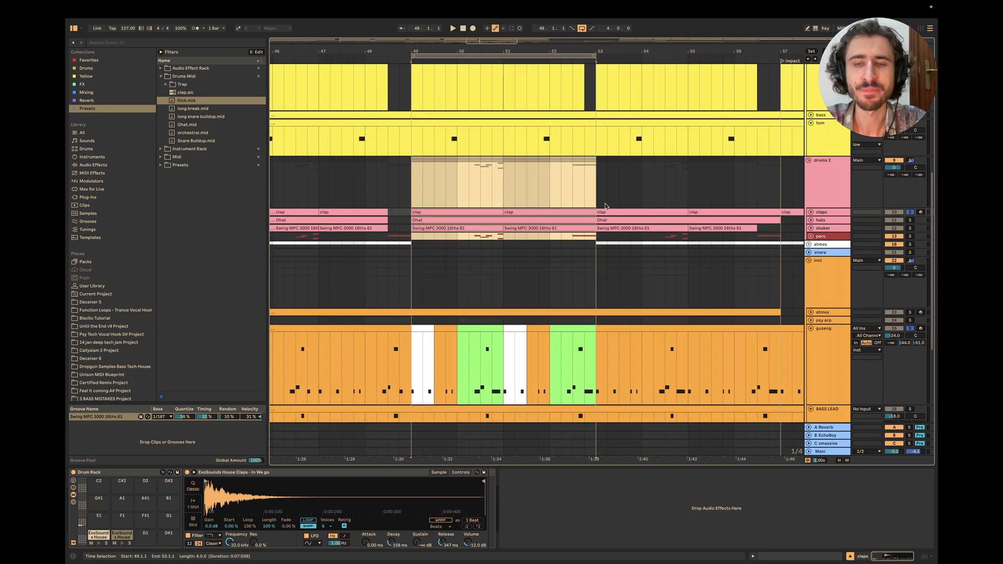
scroll(600, 209, "down", 1)
left_click(486, 180)
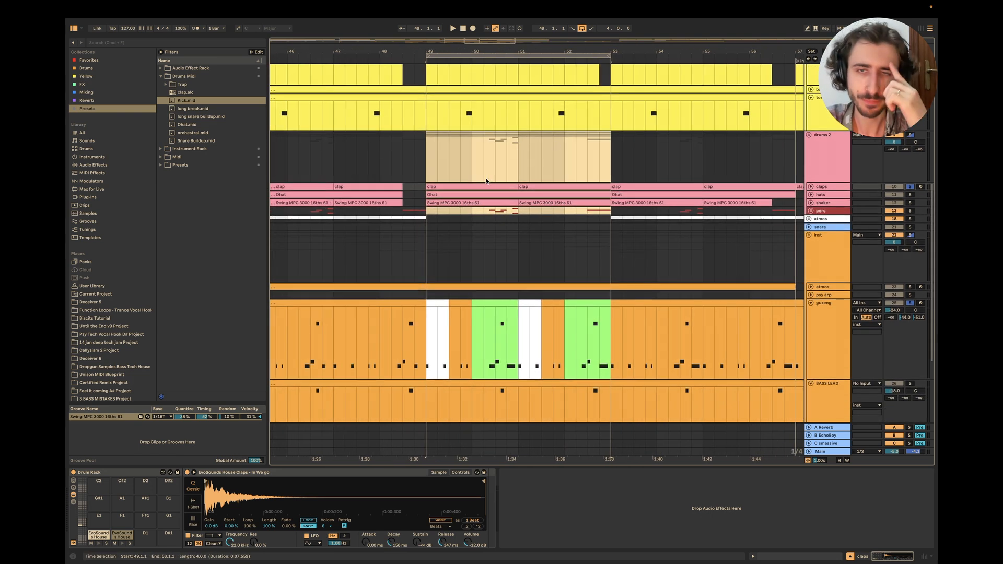
left_click(811, 187)
scroll(578, 255, "down", 3)
scroll(578, 256, "left", 1)
mouse_move(439, 321)
left_mouse_down()
mouse_move(622, 328)
mouse_move(444, 329)
left_mouse_up()
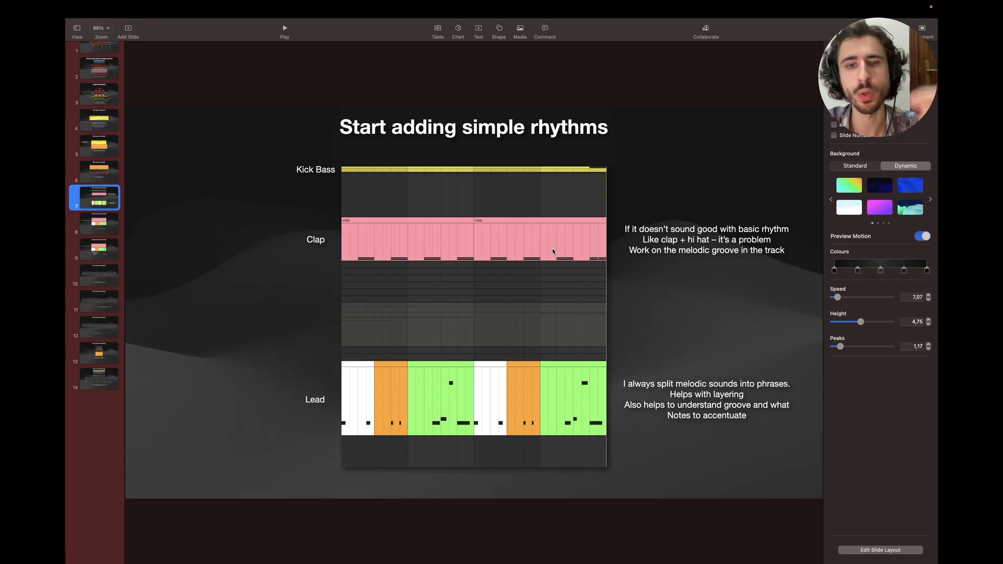
Step: Back in Ableton Live, delete the BASS LEAD part between bars 49 and 53
key("super+Tab")
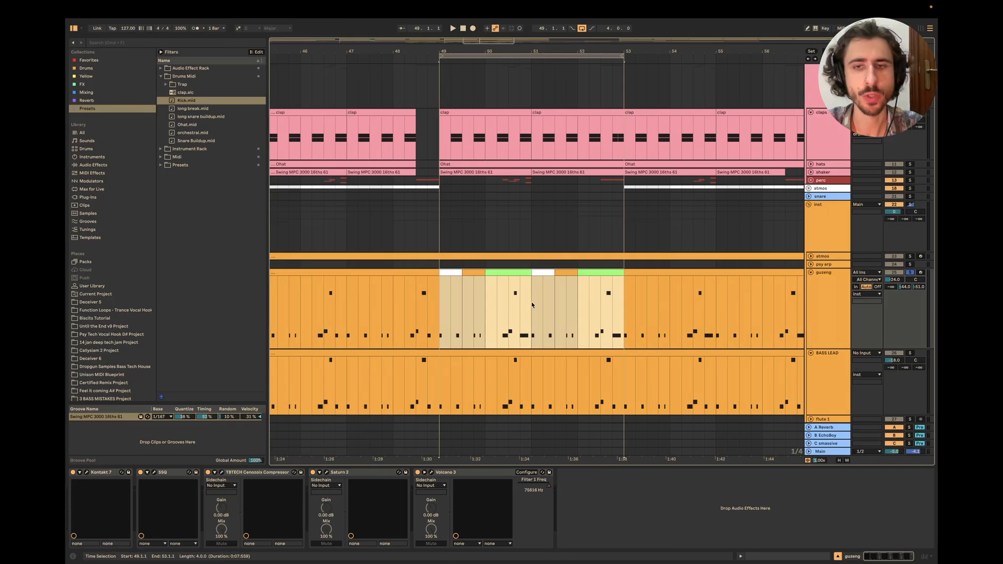
scroll(532, 302, "up", 3)
left_click(531, 305)
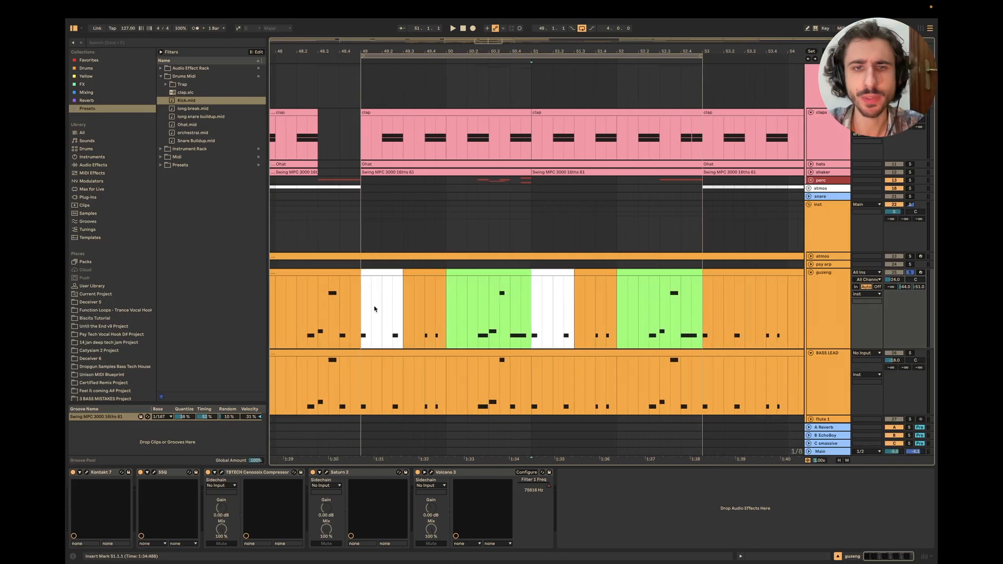
left_click_drag(362, 308, 703, 309)
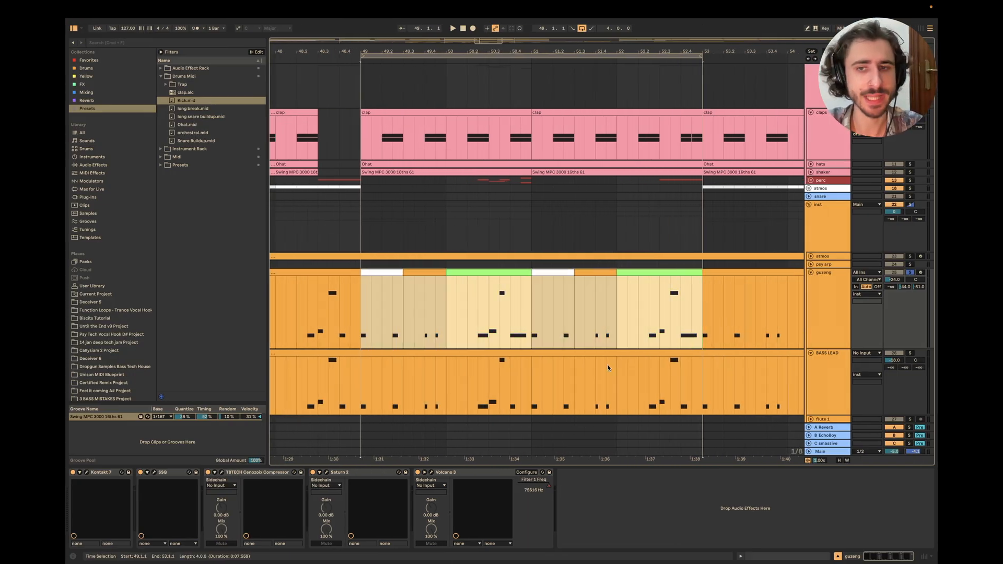
key("Down")
key("Delete")
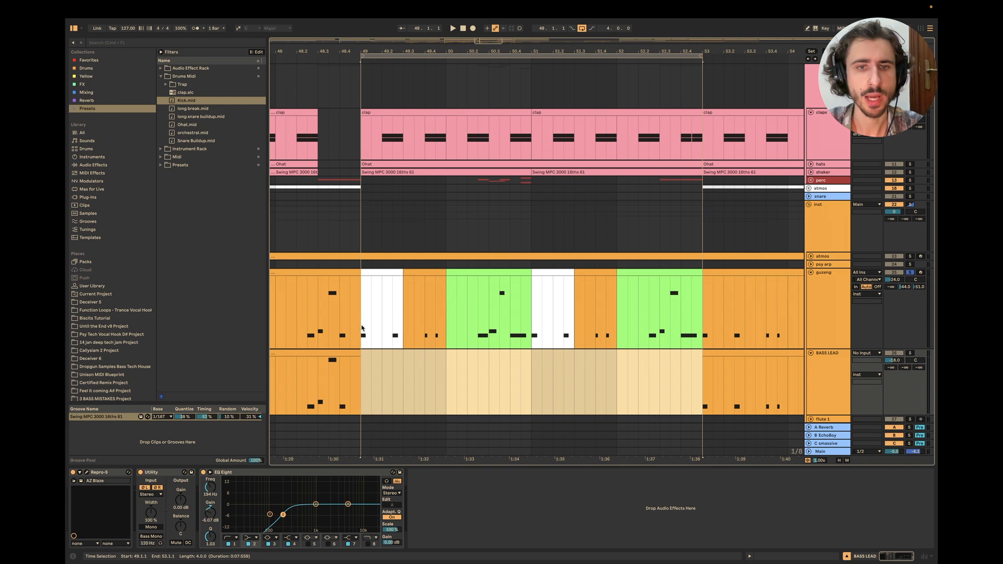
Step: Select the guzeng phrases between bars 49 and 53, ending on the white phrase from 49.1.1 to 49.3.1
left_click(389, 284)
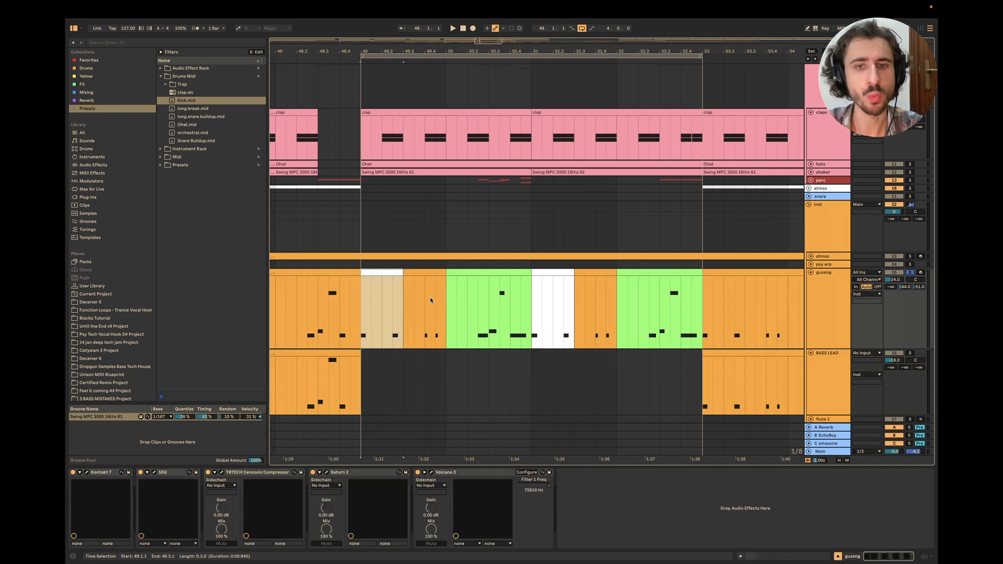
left_click_drag(447, 300, 703, 309)
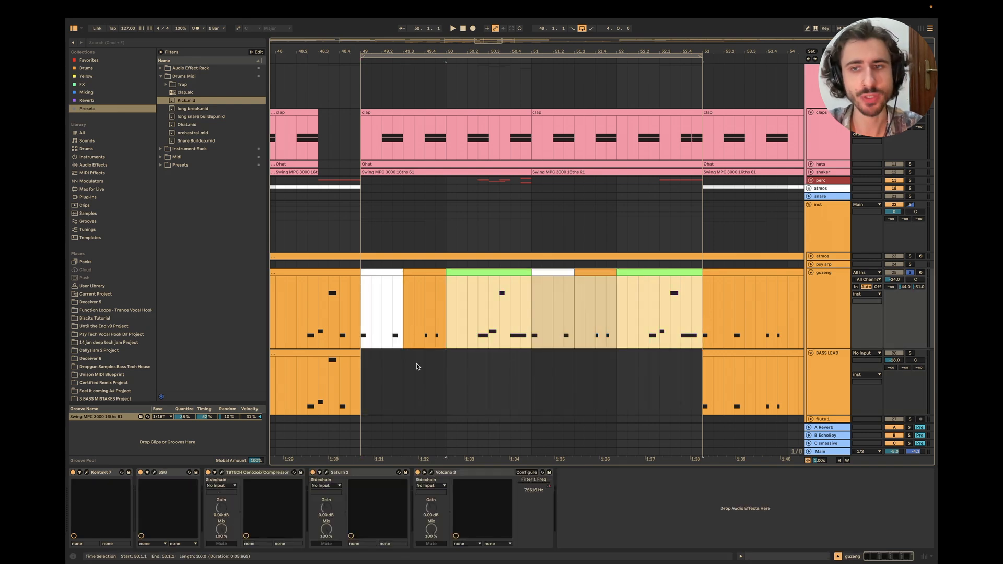
left_click(360, 329)
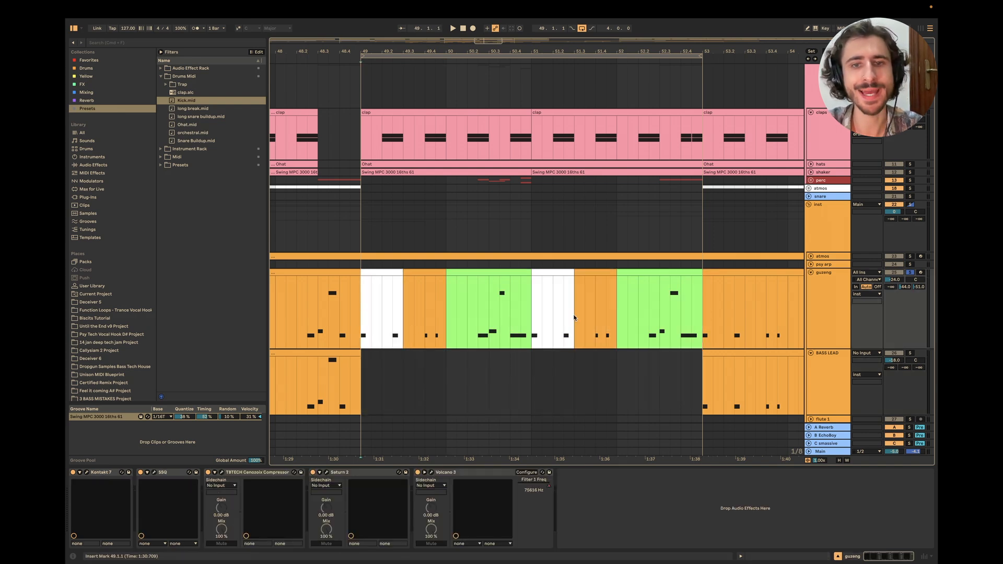
left_click_drag(366, 321, 446, 317)
left_click(367, 320)
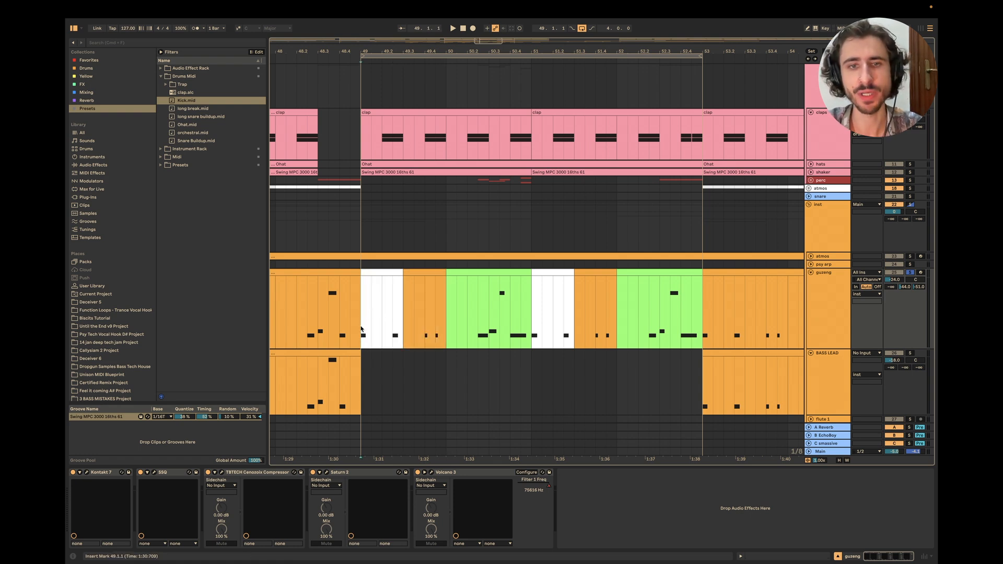
left_click_drag(361, 329, 403, 328)
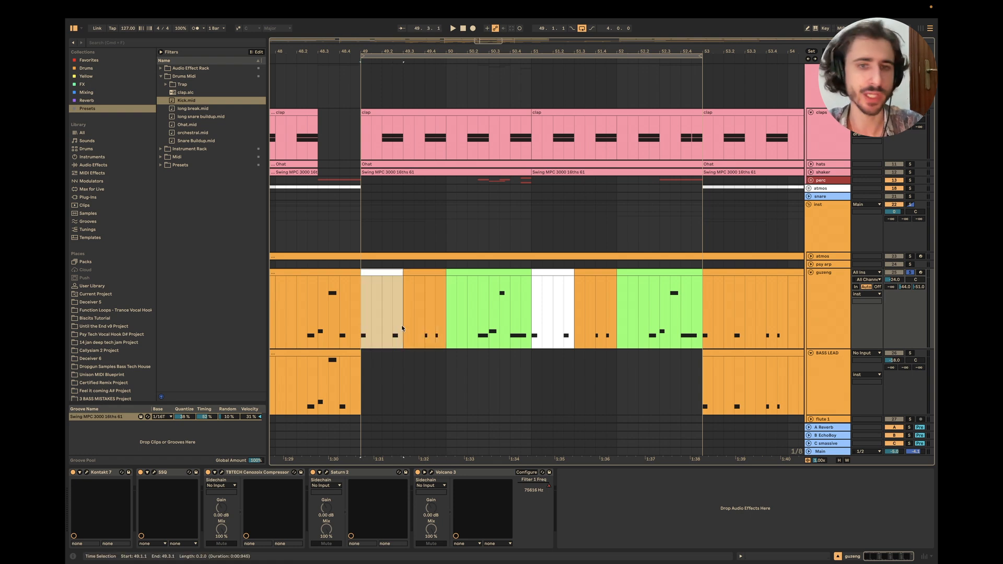
Step: Play the arrangement from bar 49 to hear the guzeng phrases with the claps, and stop playback
left_click(360, 323)
key("space")
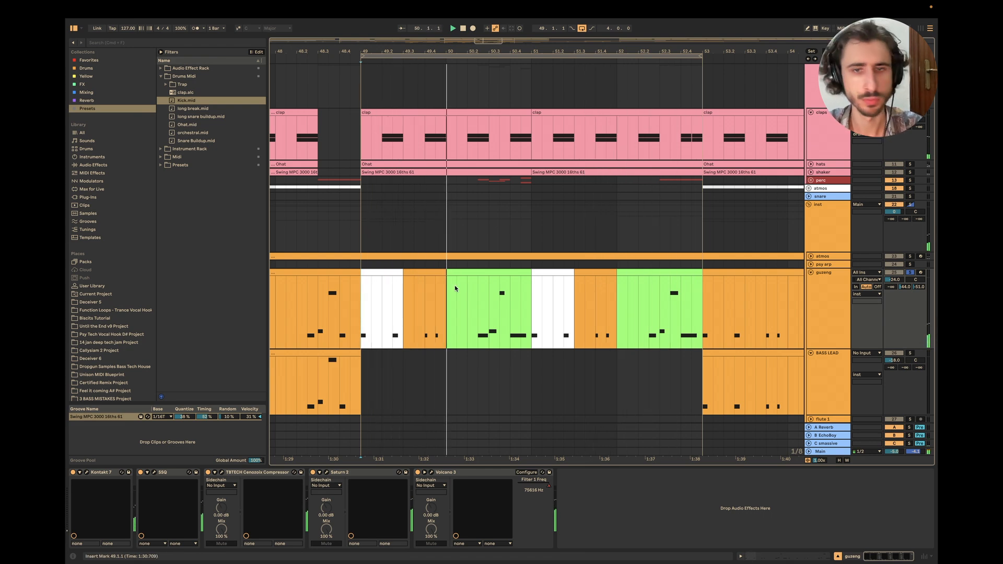
key("space")
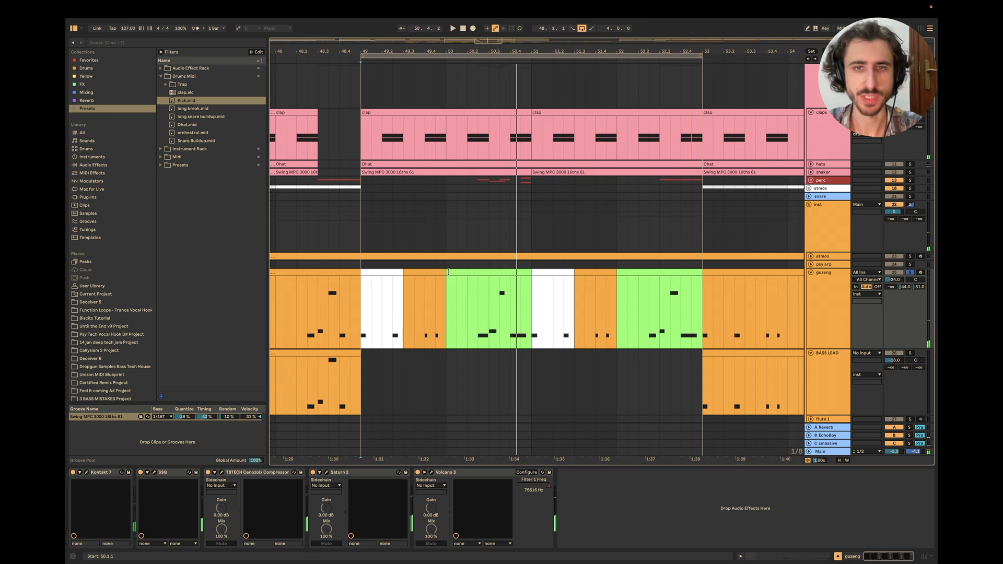
Step: Trim the empty start of both green guzeng clips to their first notes and select the first orange phrase
left_click_drag(447, 273, 476, 275)
left_click_drag(617, 274, 650, 275)
left_click(362, 312)
left_click(424, 313)
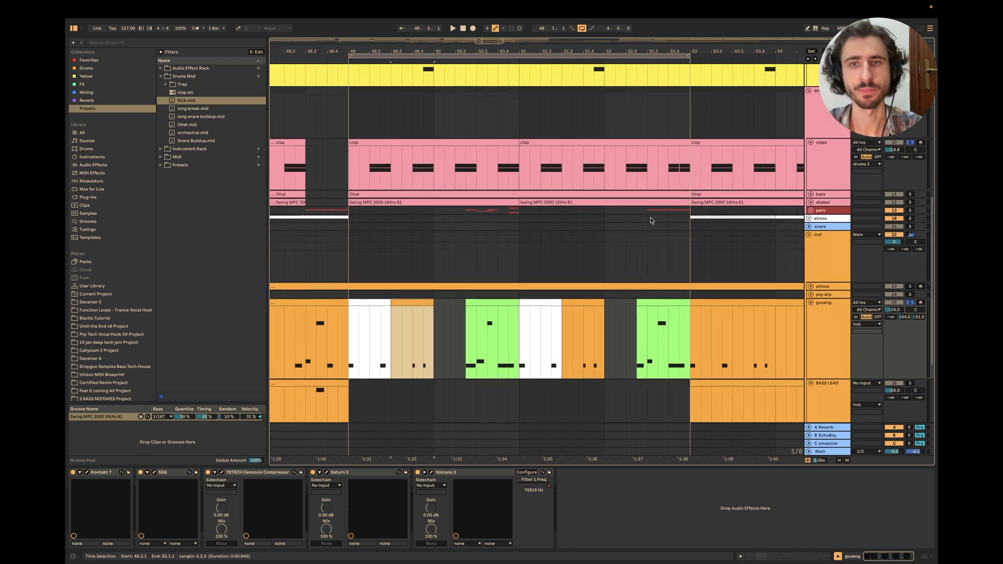
Step: Switch to the Keynote presentation and examine the drum accents and phrases on the "Add accents around melody" slide
key("super+Tab")
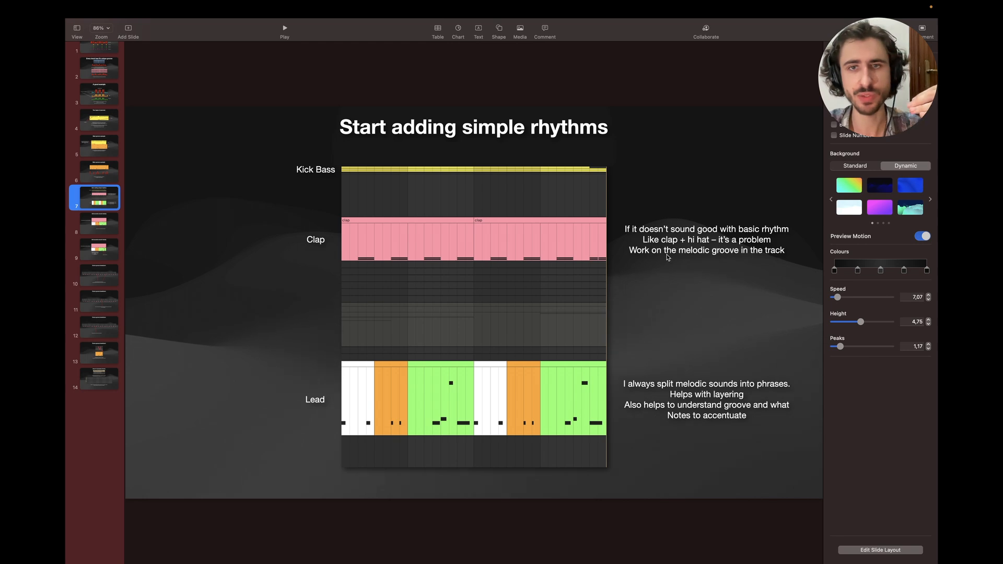
key("Down")
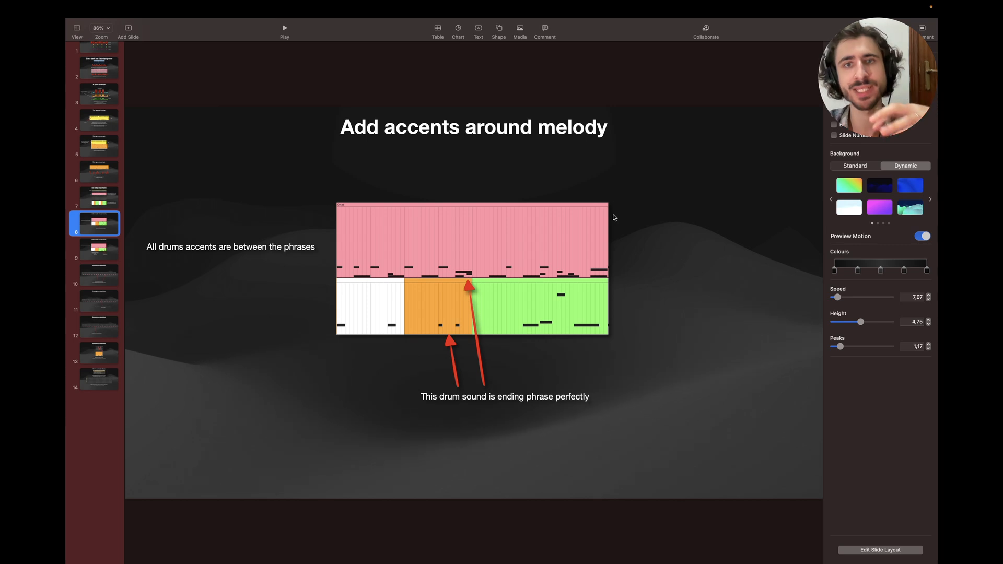
key("super+Tab")
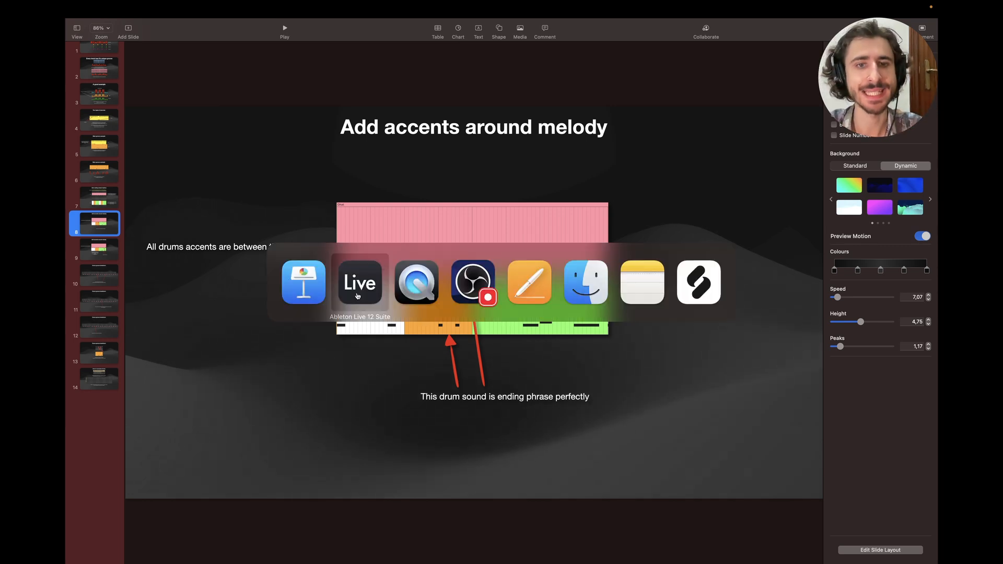
key("Escape")
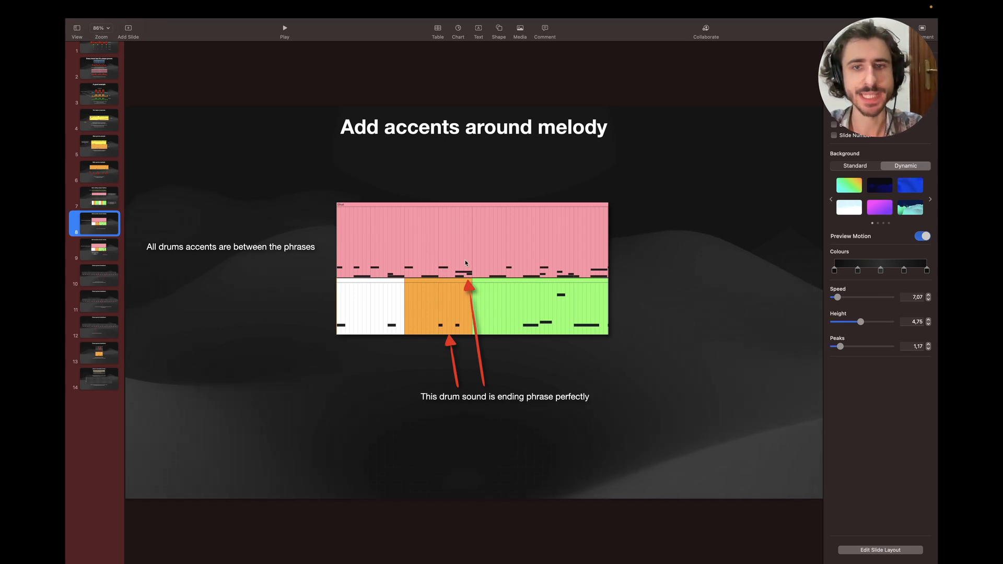
left_click_drag(467, 429, 462, 261)
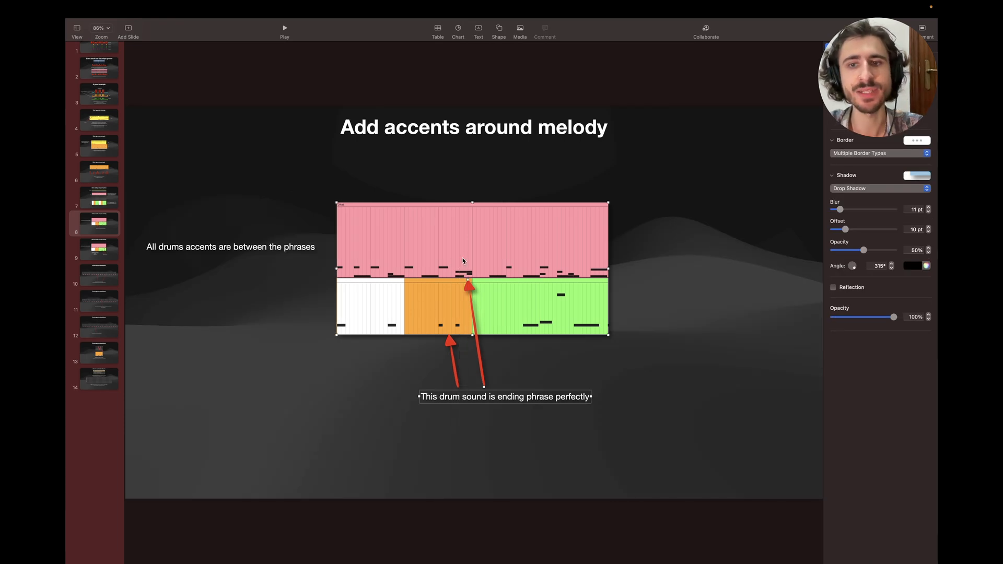
left_click(449, 448)
Step: Back in Ableton Live, unfold the hats track and place the insert marker at bar 49
left_click(365, 295)
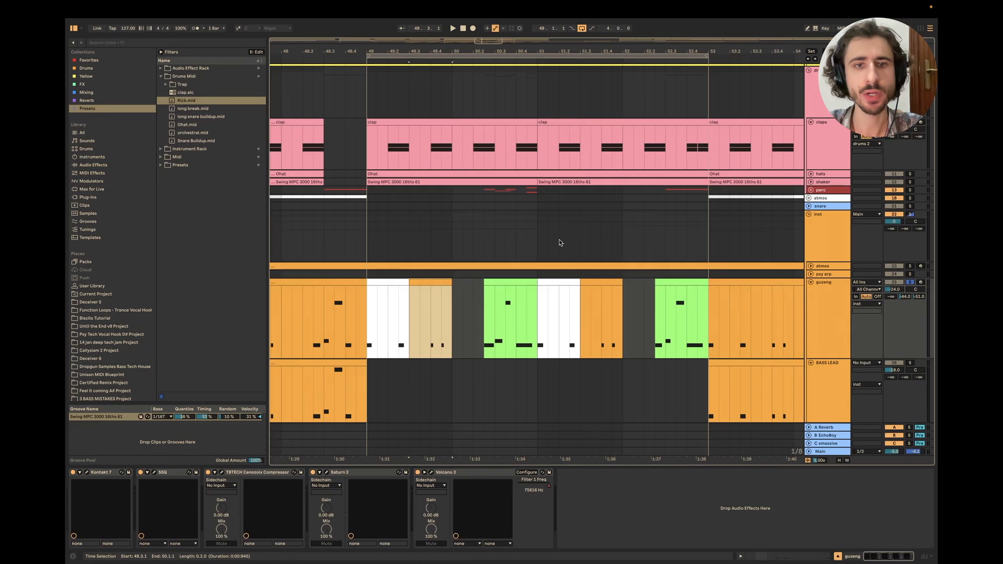
left_click(811, 174)
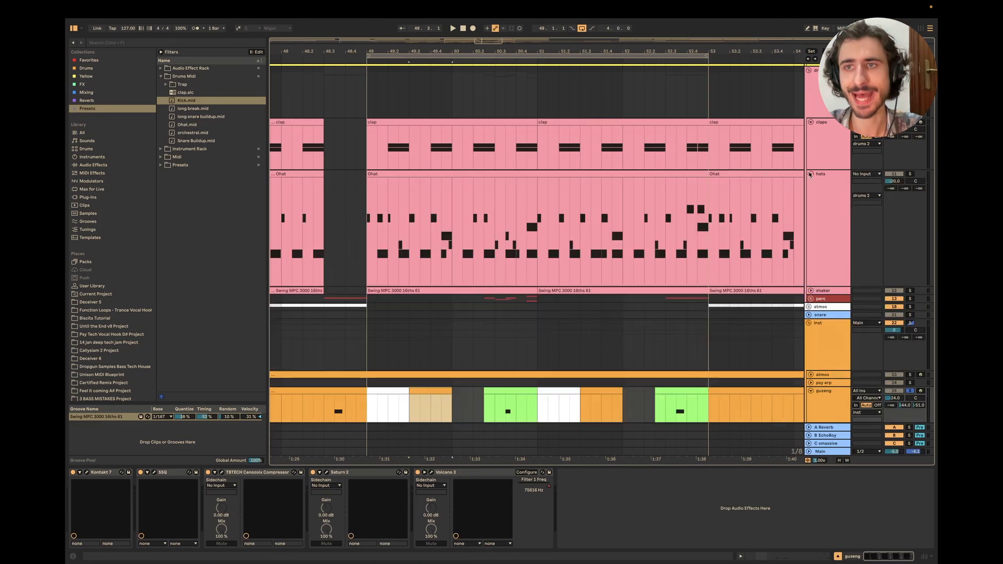
left_click(368, 219)
scroll(606, 234, "down", 4)
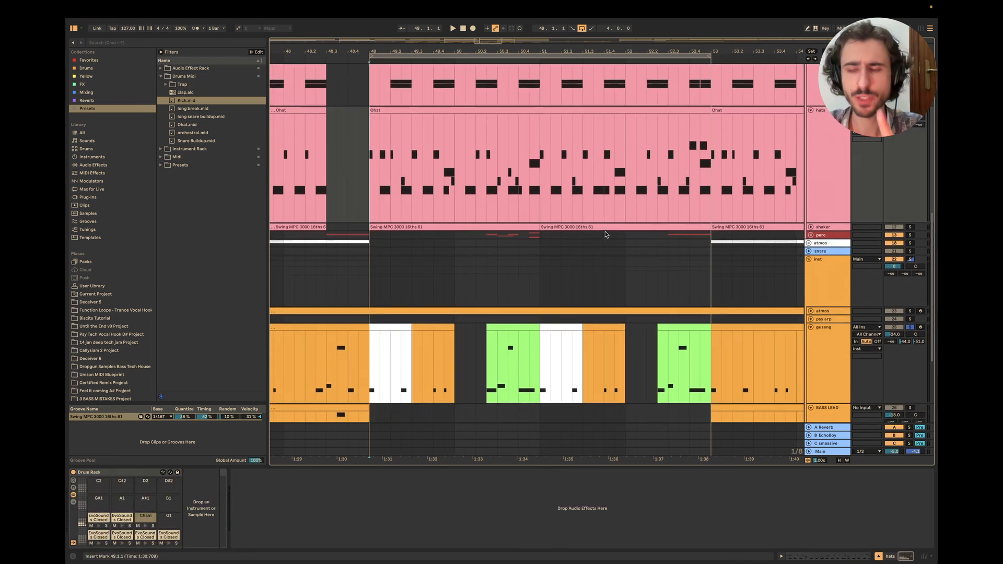
Step: Undo the trimming of both green guzeng clips
left_click_drag(389, 318, 425, 318)
key("super+z")
key("super+z")
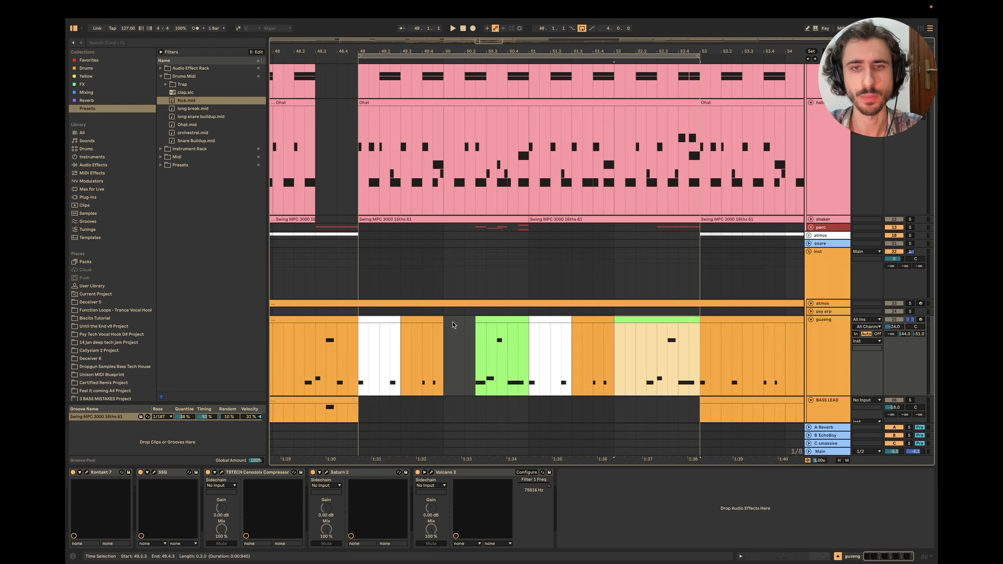
key("super+z")
Step: Start playback from bar 49 with the hats and guzeng tracks in view together
left_click(353, 191)
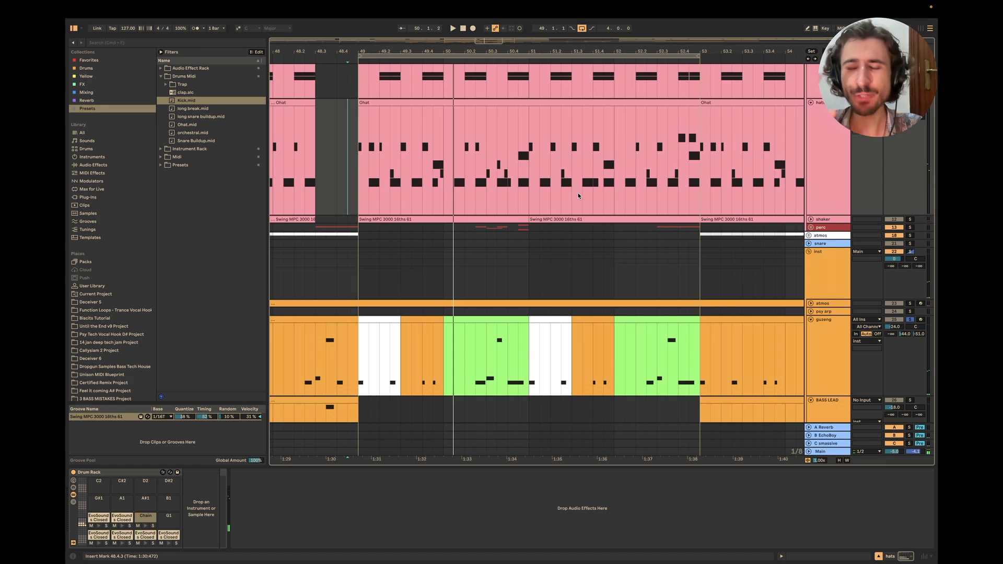
scroll(430, 244, "up", 4)
scroll(430, 244, "right", 1)
scroll(430, 244, "down", 1)
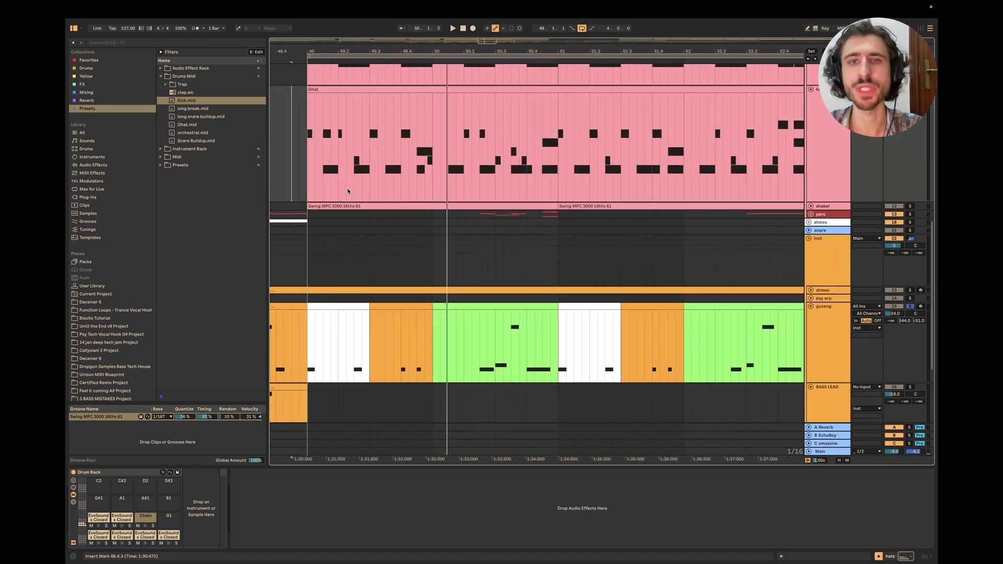
scroll(451, 208, "down", 3)
scroll(450, 208, "up", 1)
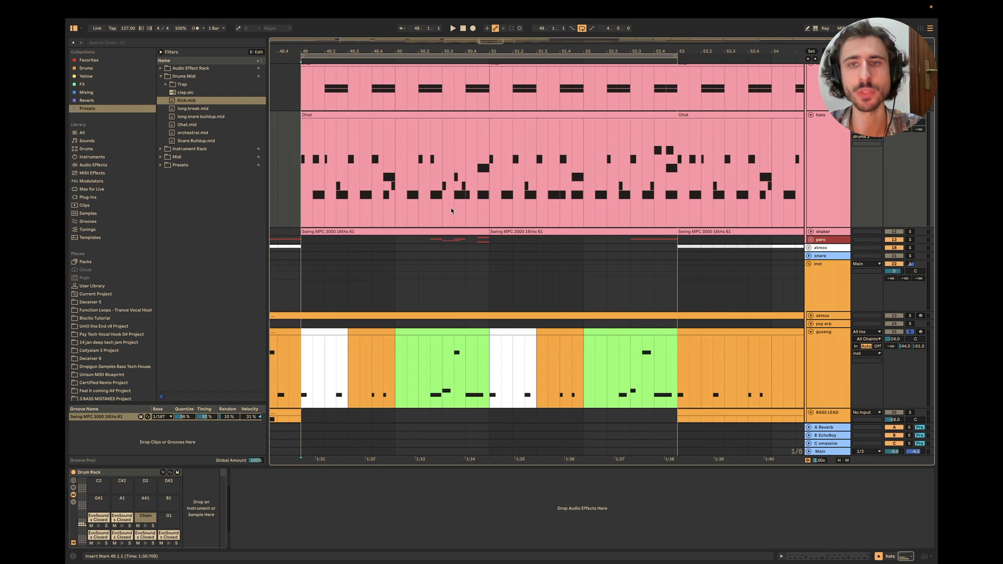
key("space")
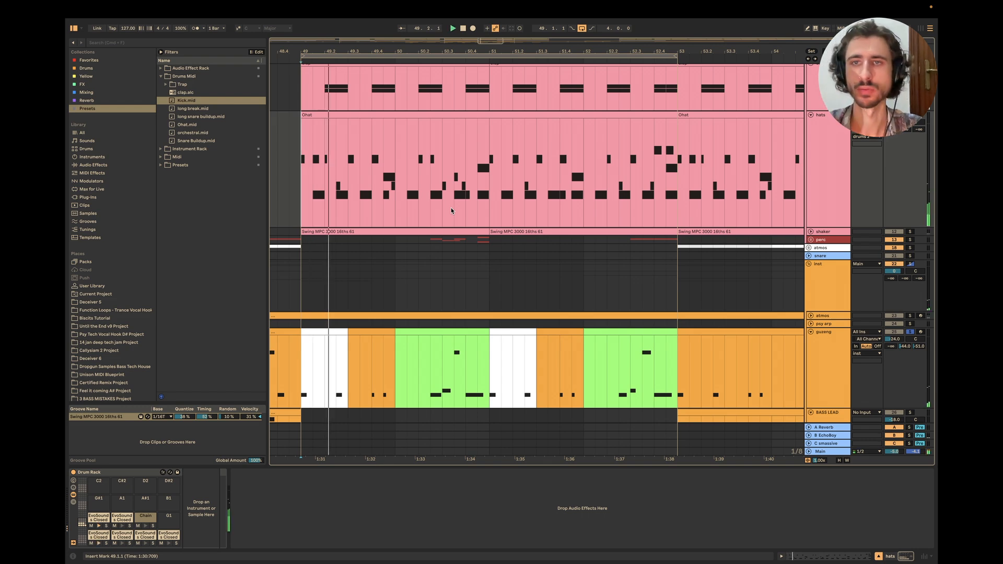
Step: Toggle the bass track's solo while the loop plays, compare the hats with the guzeng phrases, and stop playback
scroll(450, 208, "up", 4)
left_click(910, 73)
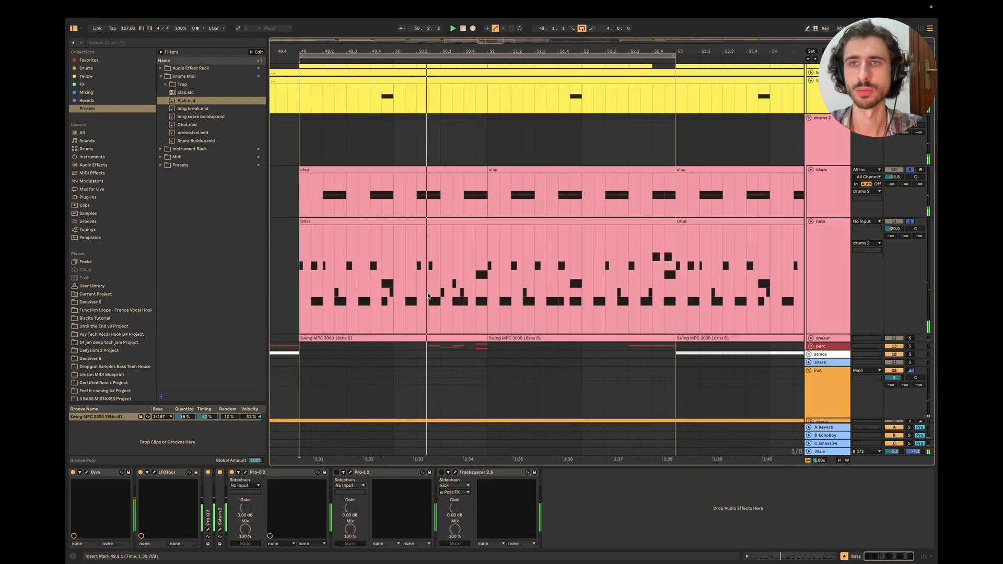
scroll(429, 294, "down", 5)
scroll(429, 294, "left", 2)
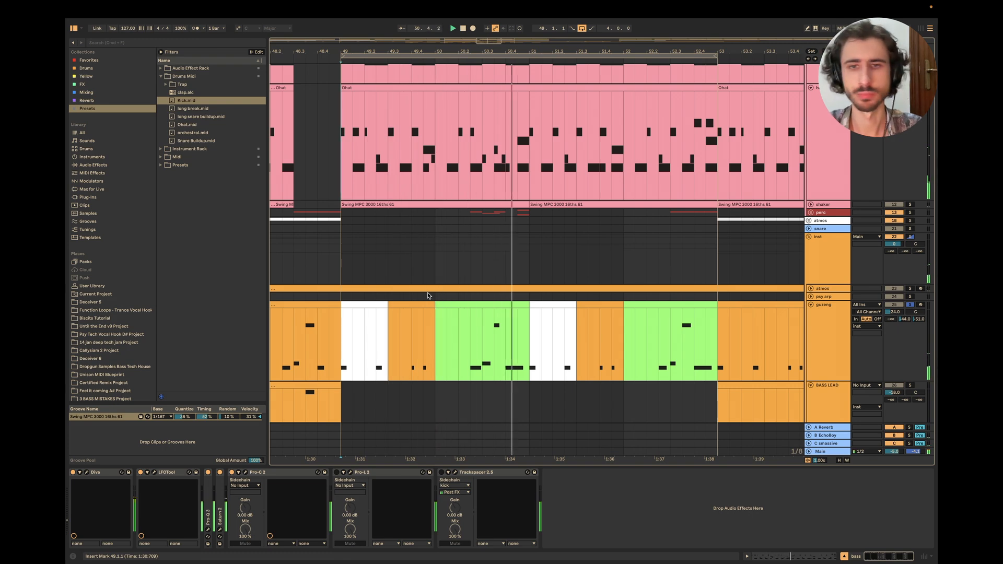
scroll(534, 118, "up", 3)
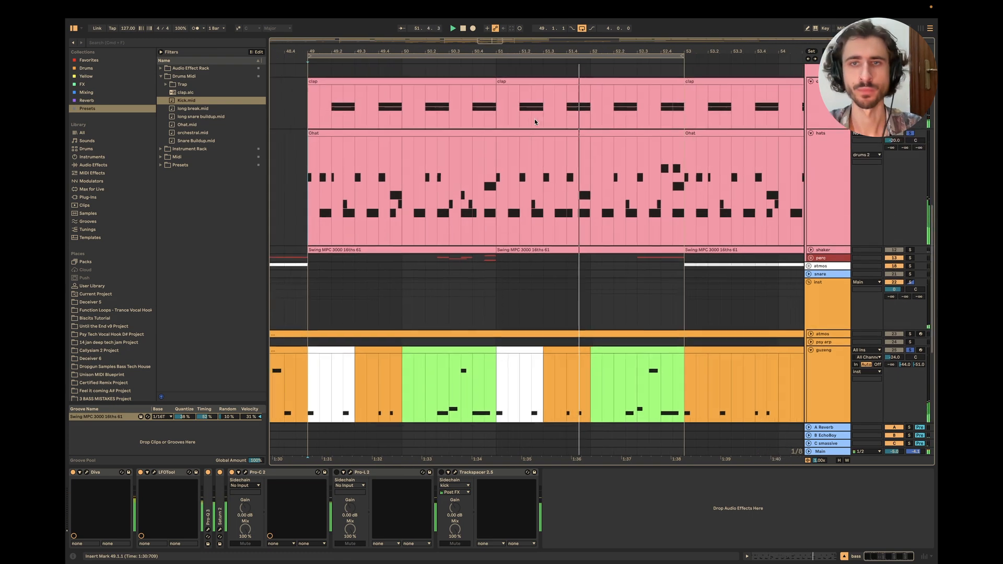
key("space")
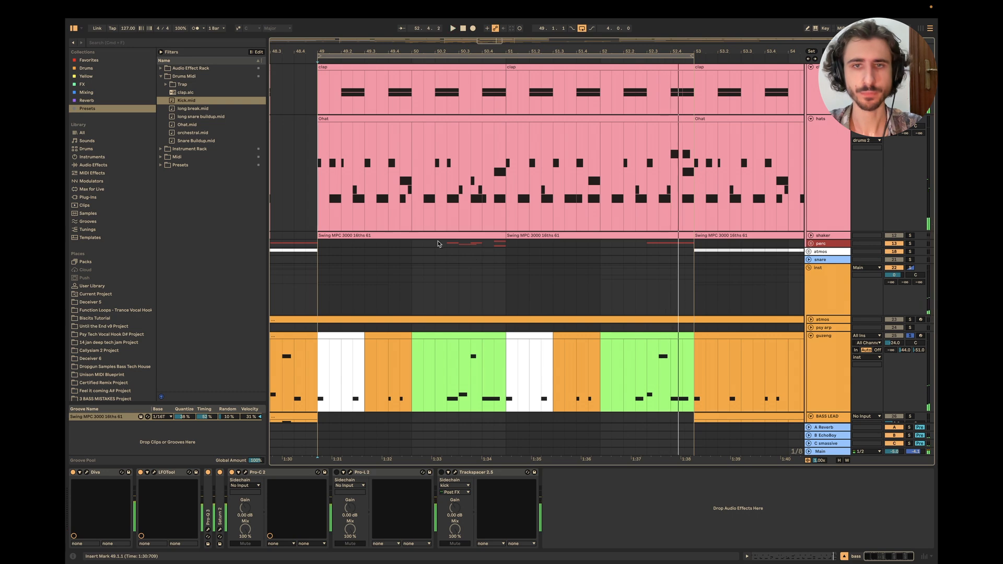
Step: Select the hats and guzeng notes from 50.2.3 to 51.1.1, and the hats accent from 49.4.1 to 50.1.1, to compare them
scroll(439, 244, "up", 5)
scroll(438, 243, "down", 2)
left_click_drag(513, 190, 589, 197)
left_click_drag(495, 366, 591, 367)
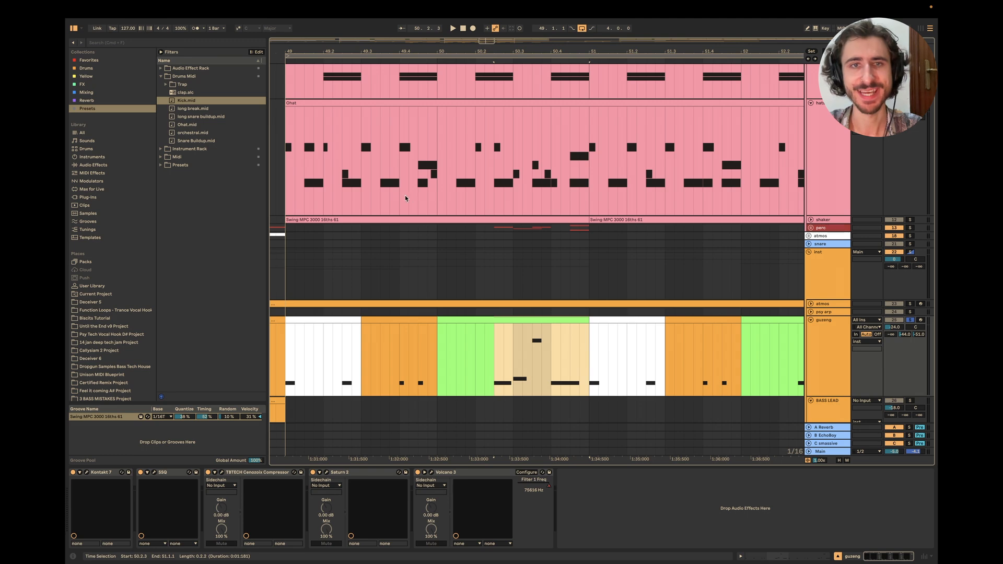
left_click_drag(406, 197, 433, 198)
scroll(433, 199, "down", 8)
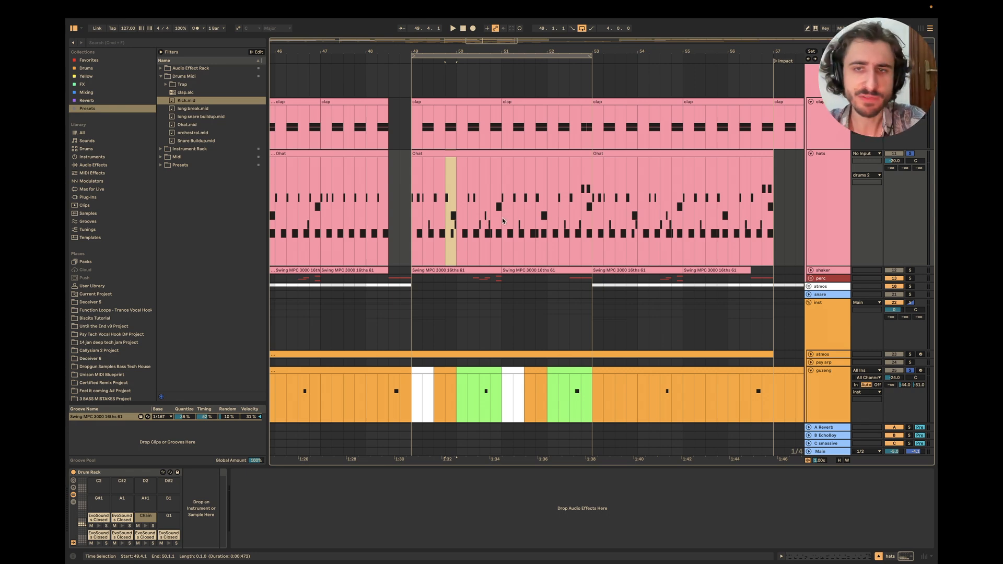
scroll(494, 230, "up", 8)
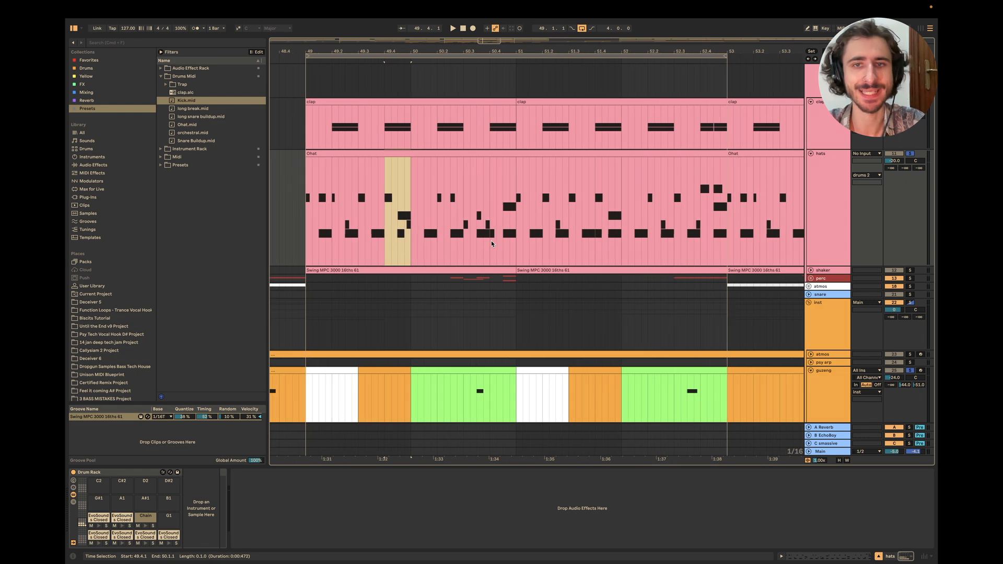
scroll(459, 200, "down", 4)
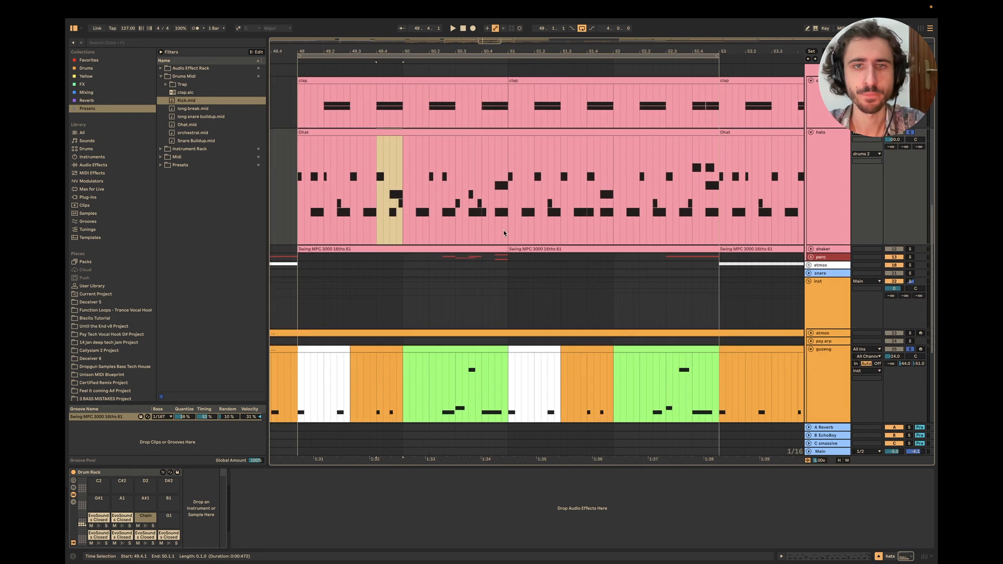
Step: Switch to the Keynote presentation and advance past the second accents slide to "Drums groove breakdown"
key("super+Tab")
left_click(364, 281)
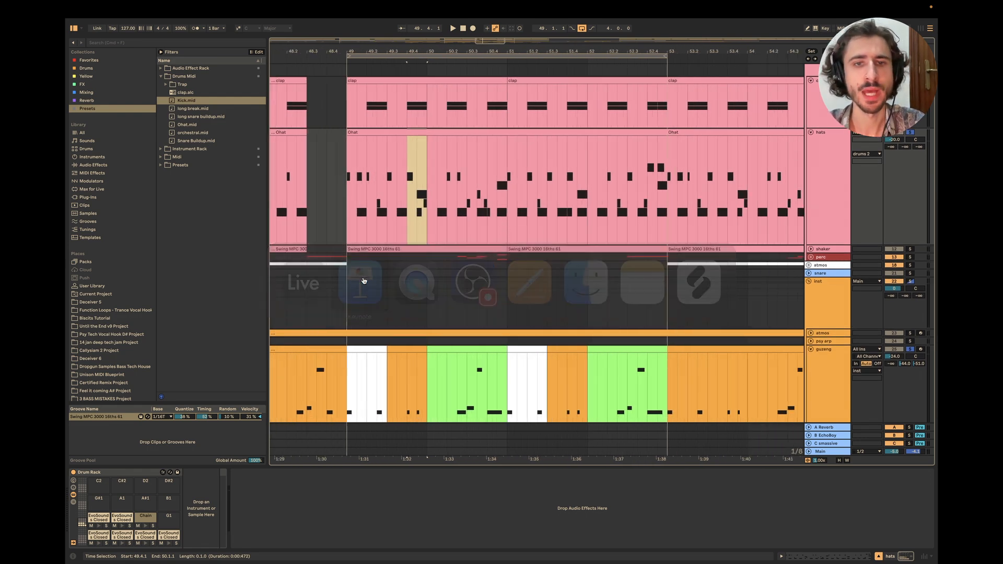
key("Down")
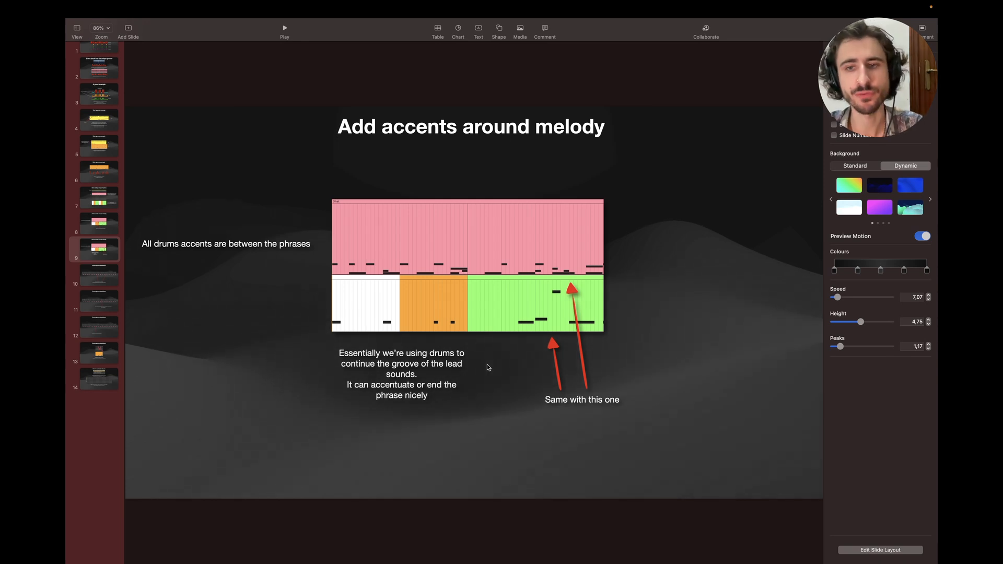
left_click(103, 277)
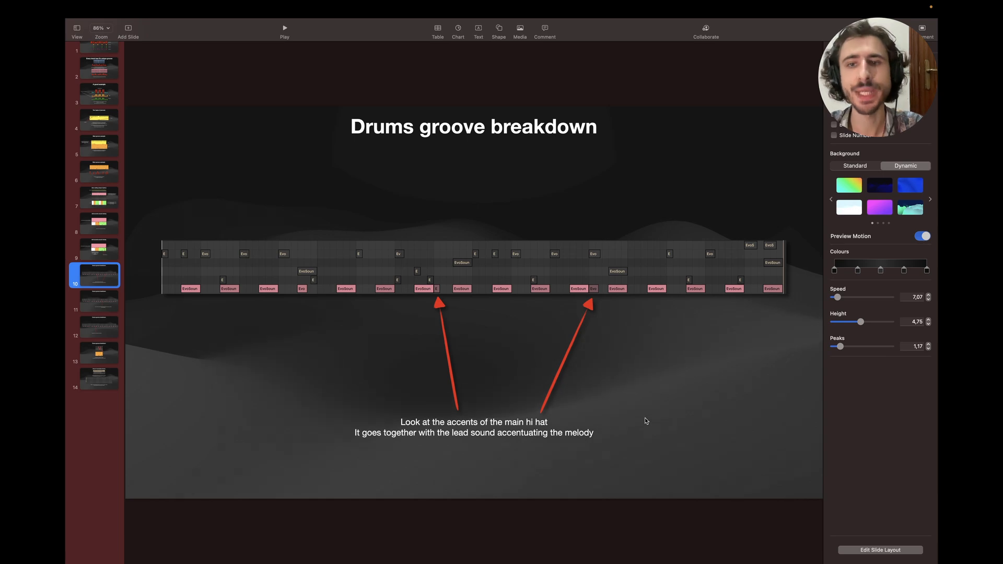
Step: Back in Ableton Live, open the hats clip at bars 49 to 53 and deactivate every note above the main closed hat row
key("super+Tab")
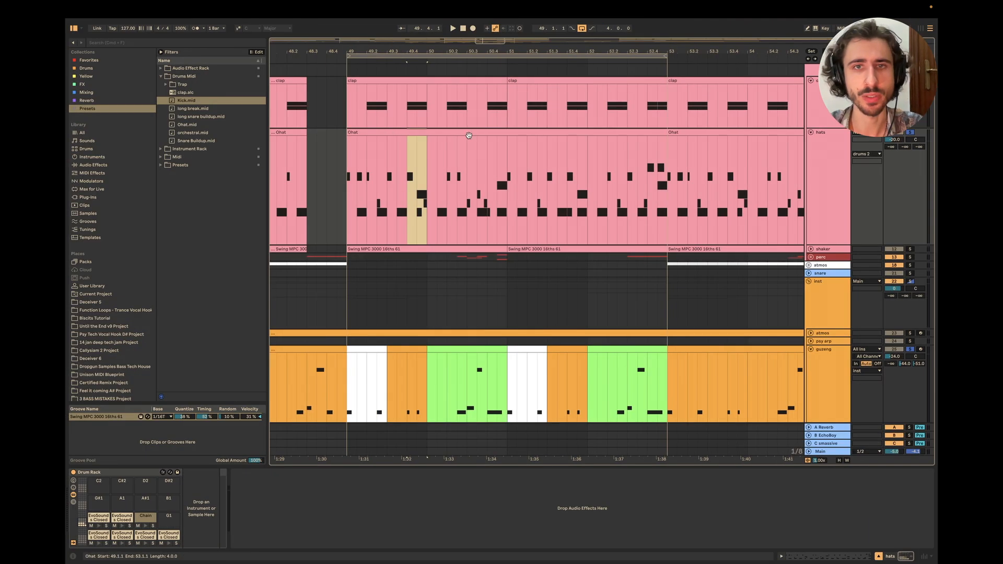
double_click(468, 135)
left_click_drag(211, 292, 935, 333)
Step: Select the short accent notes of the main closed hat at 2.4.1 and 3.4.1 in the hats clip
left_click(482, 511)
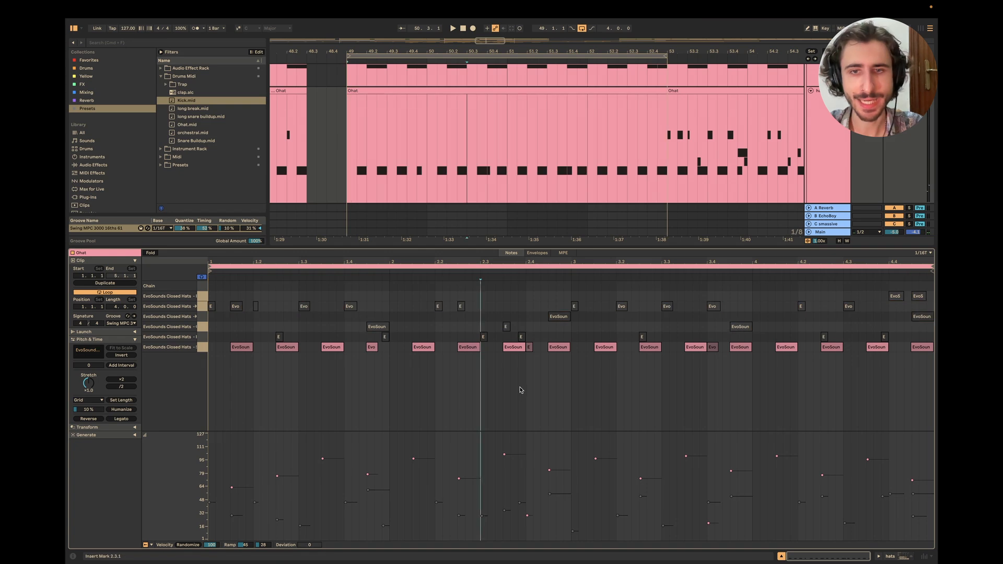
left_click(529, 348)
left_click(711, 348)
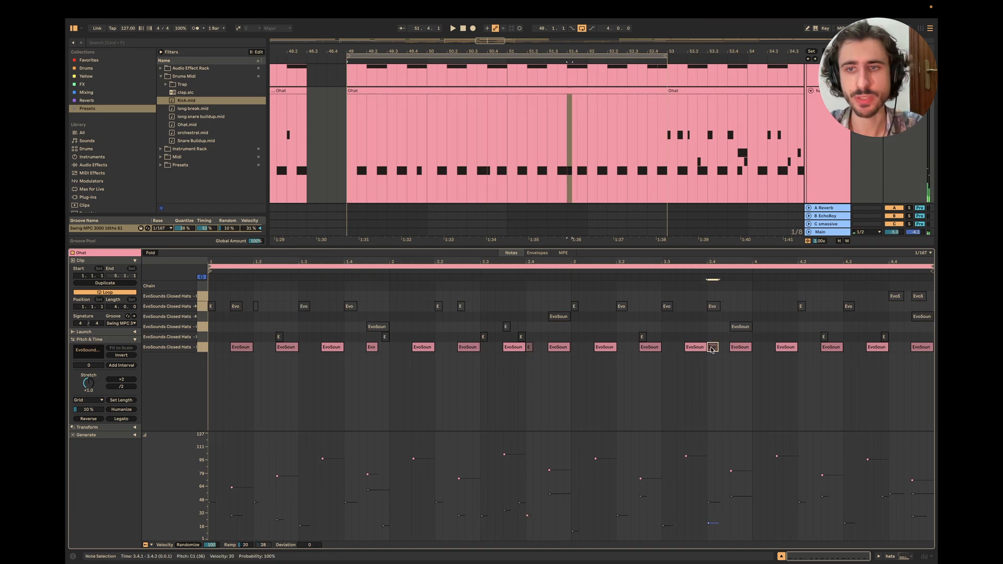
Step: Look over the kick, clap, hats and guzeng tracks and reopen the hats clip at bars 49 to 53 for playback
left_click(781, 557)
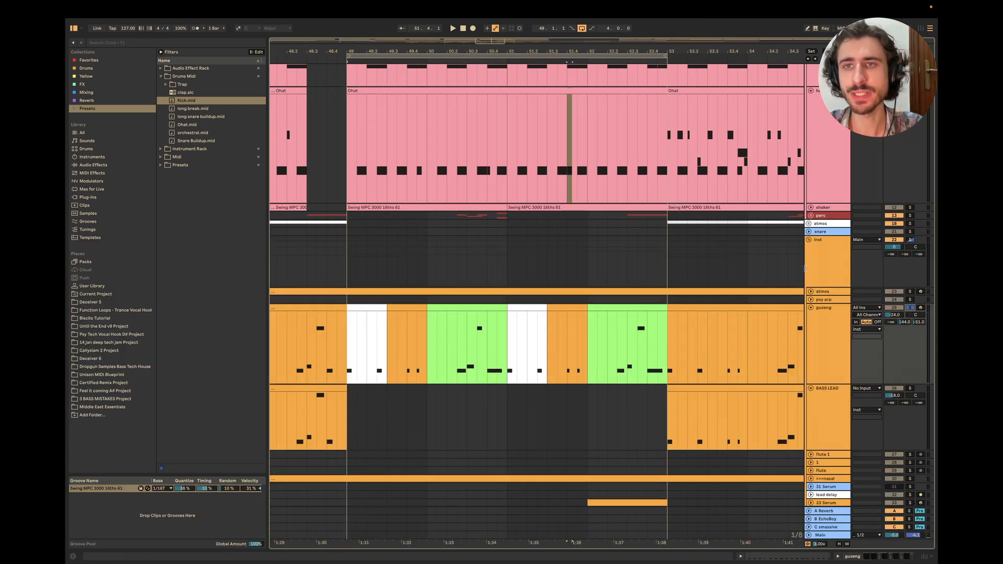
scroll(925, 150, "up", 1)
scroll(918, 175, "up", 10)
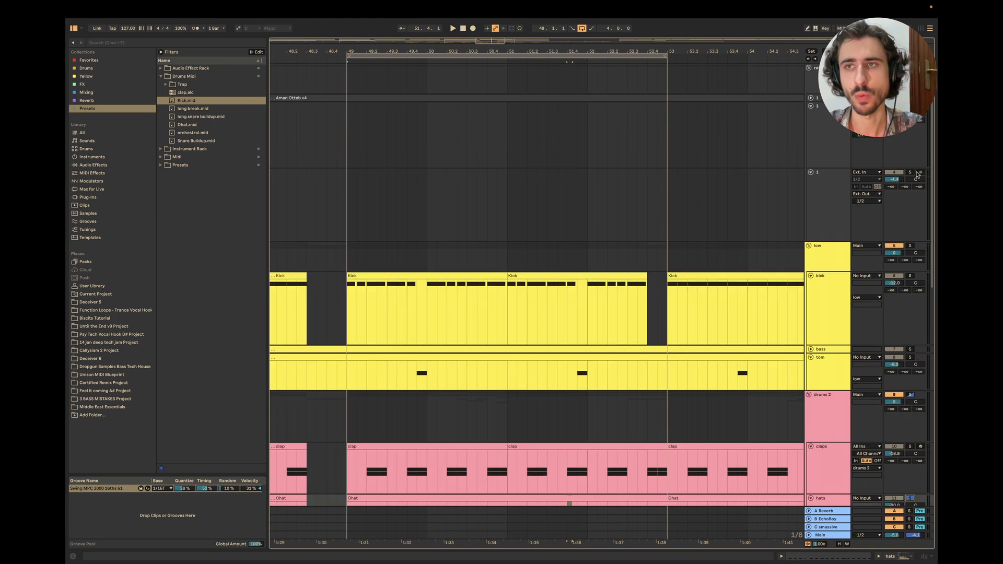
scroll(911, 240, "down", 8)
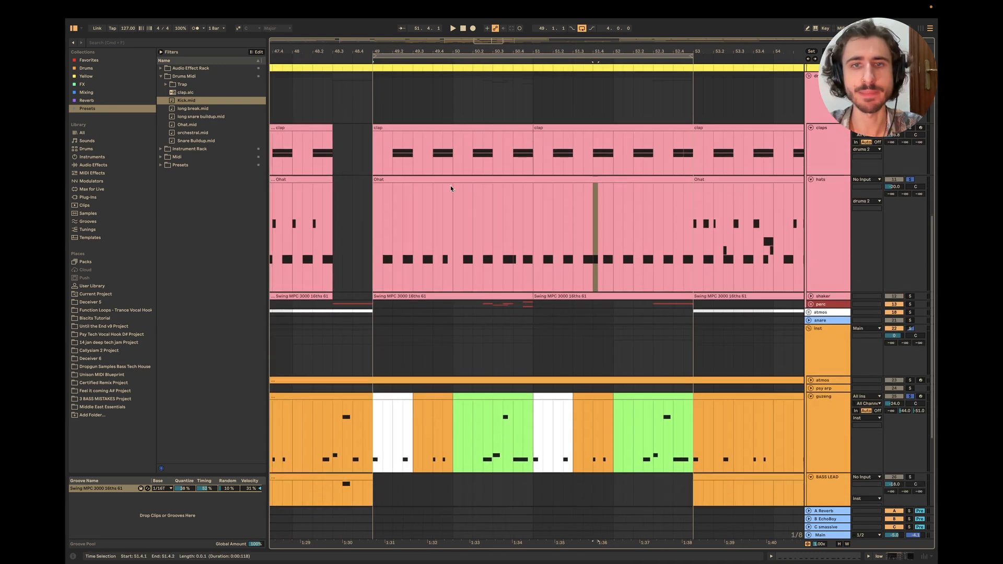
double_click(447, 183)
key("space")
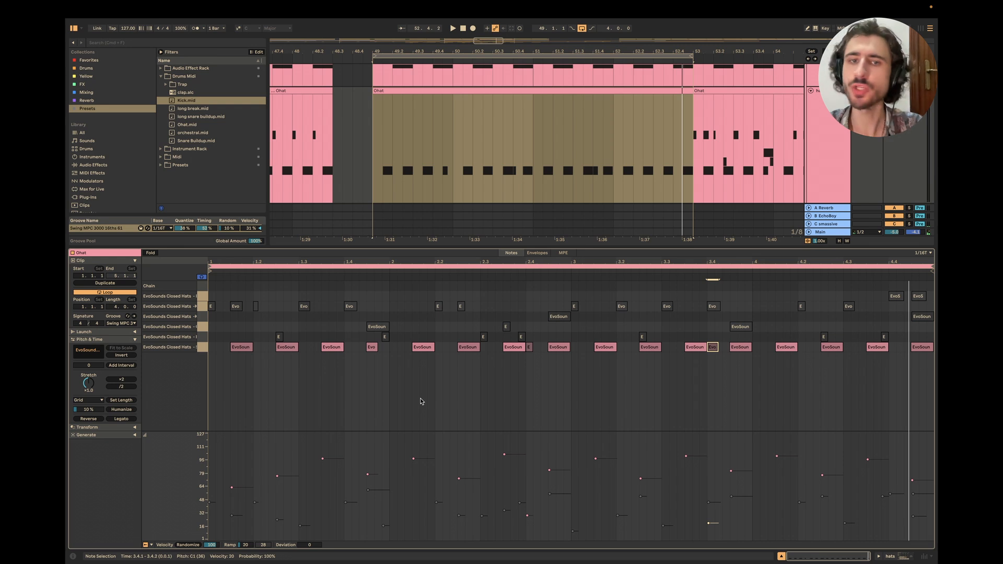
Step: Select the short main closed hat accents at 1.4.2, 2.4.1 and 3.4.1 one after another
left_click(371, 347)
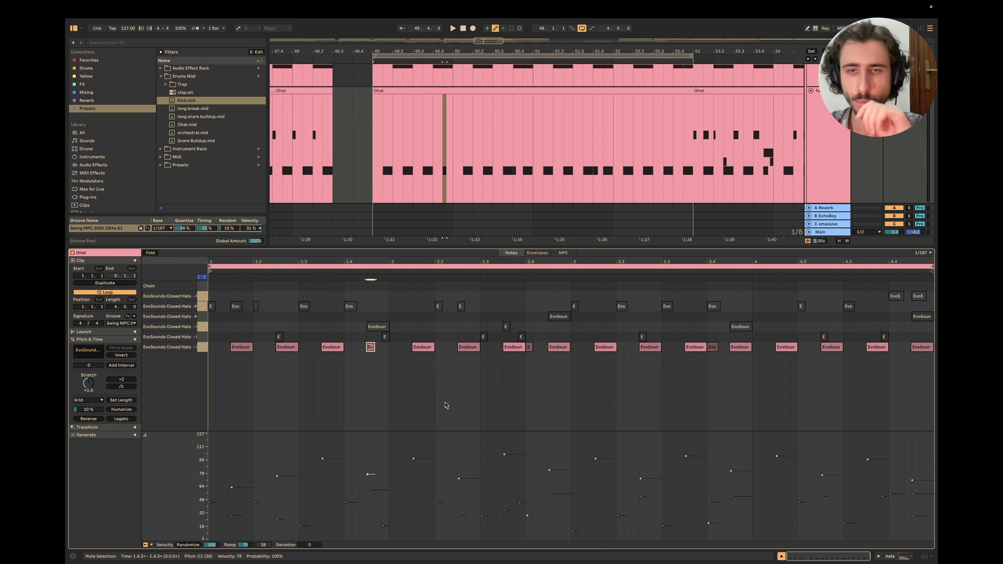
left_click(528, 348)
left_click(713, 348)
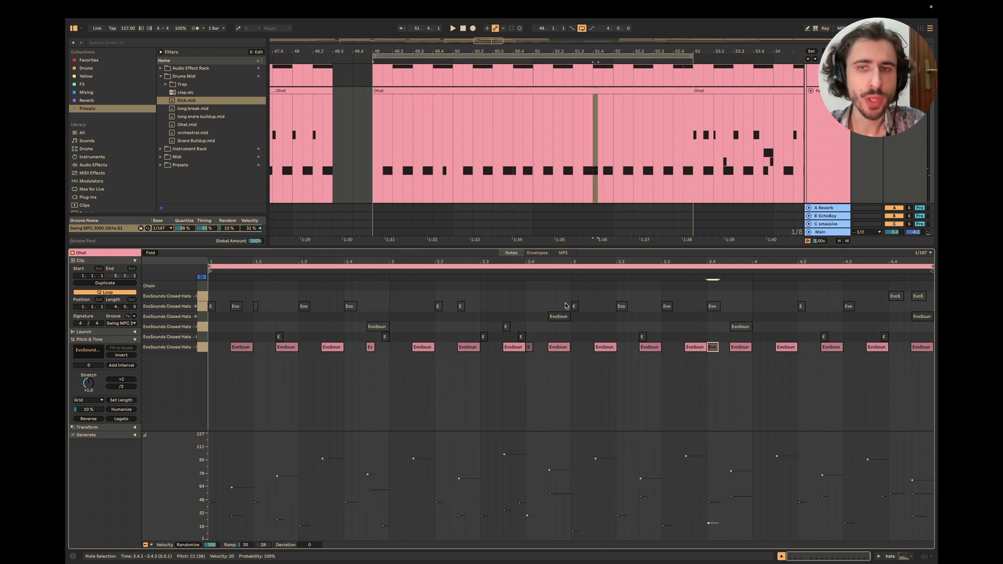
Step: Play the arrangement from 49.1.1 to hear the main closed hat pattern alone while viewing the drum tracks
left_click(368, 185)
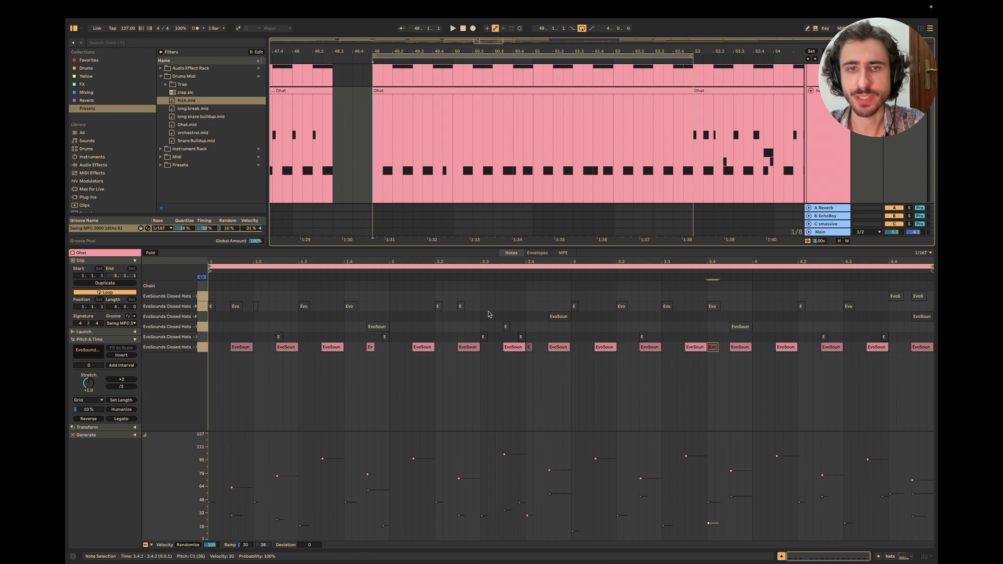
key("space")
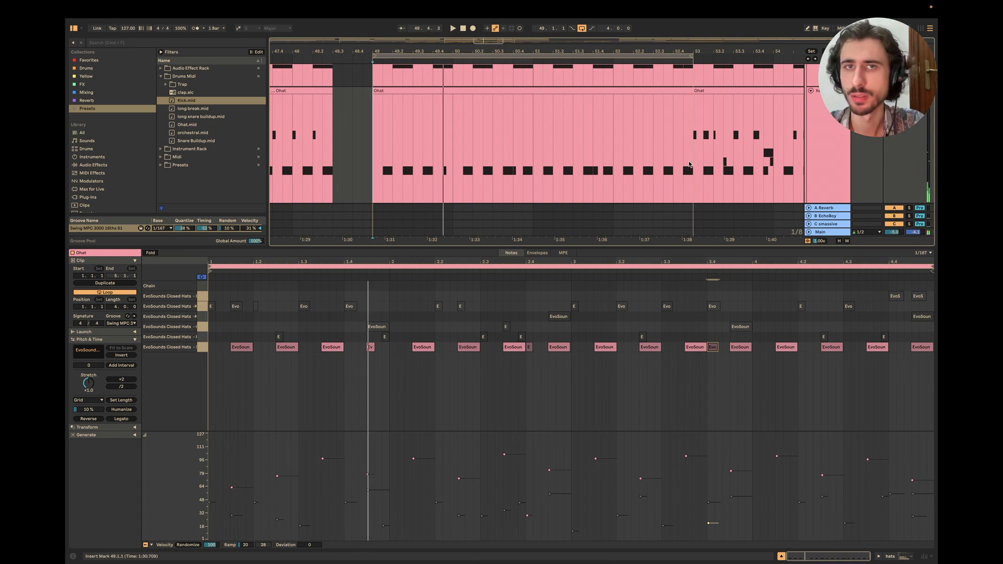
scroll(689, 164, "up", 3)
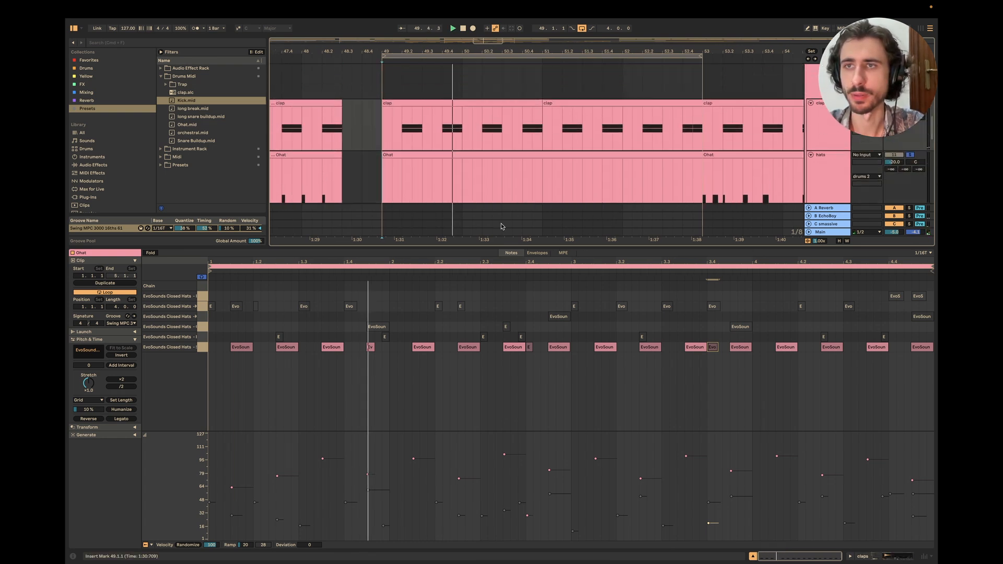
scroll(493, 172, "down", 5)
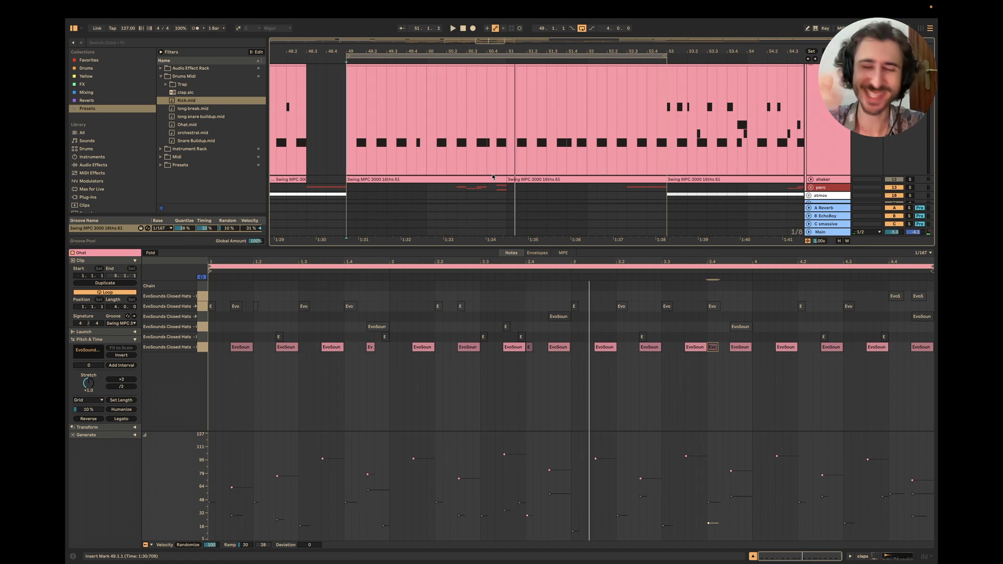
left_click(433, 270)
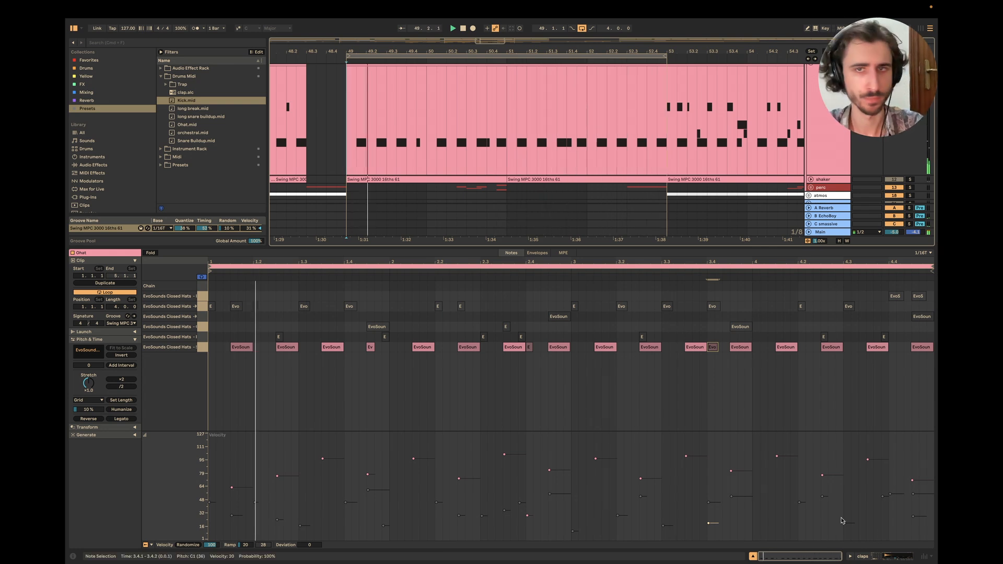
Step: Switch to Keynote, advance to the "Drums groove breakdown" slide about the downbeat hat, and return to Ableton Live
key("super+Tab")
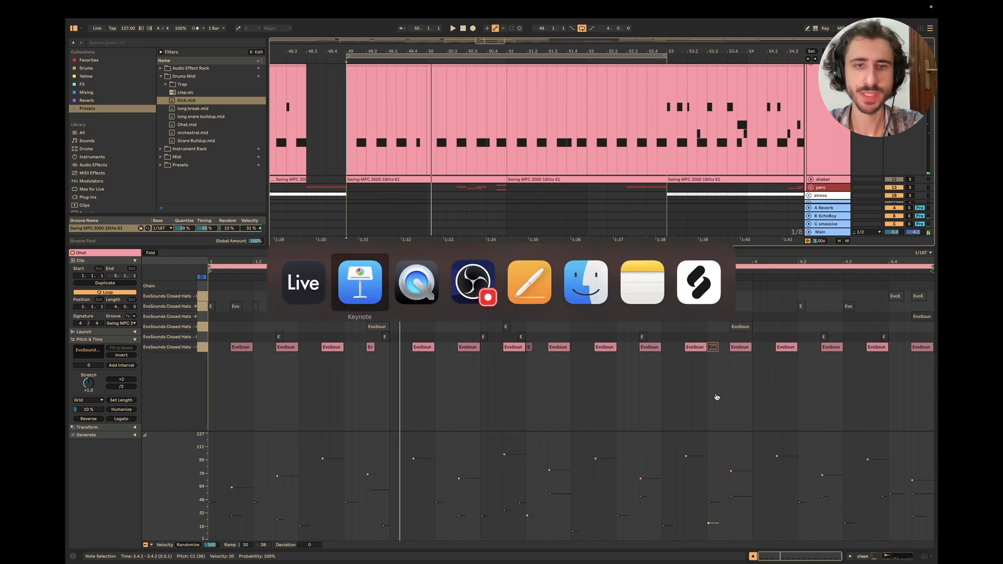
key("Down")
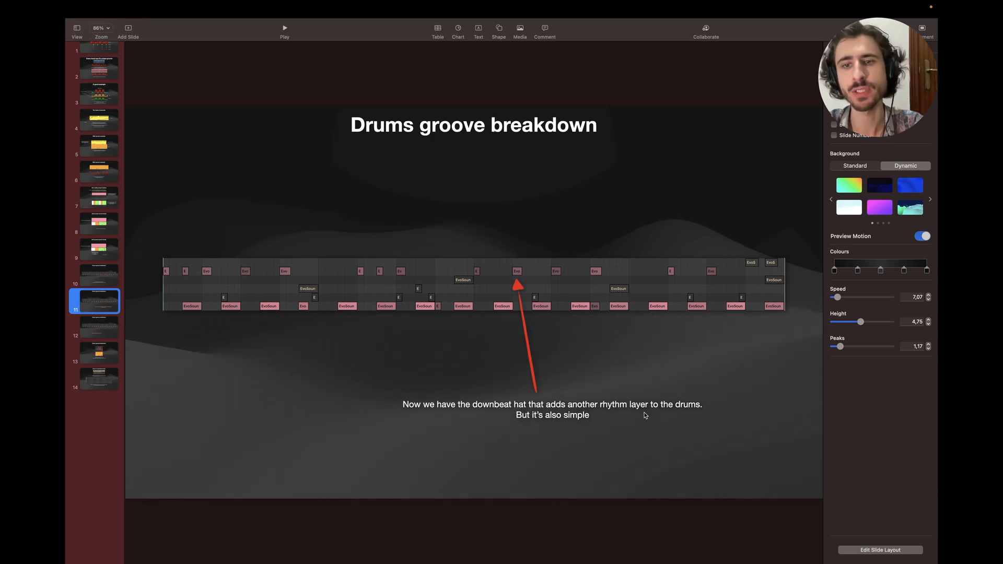
key("super+Tab")
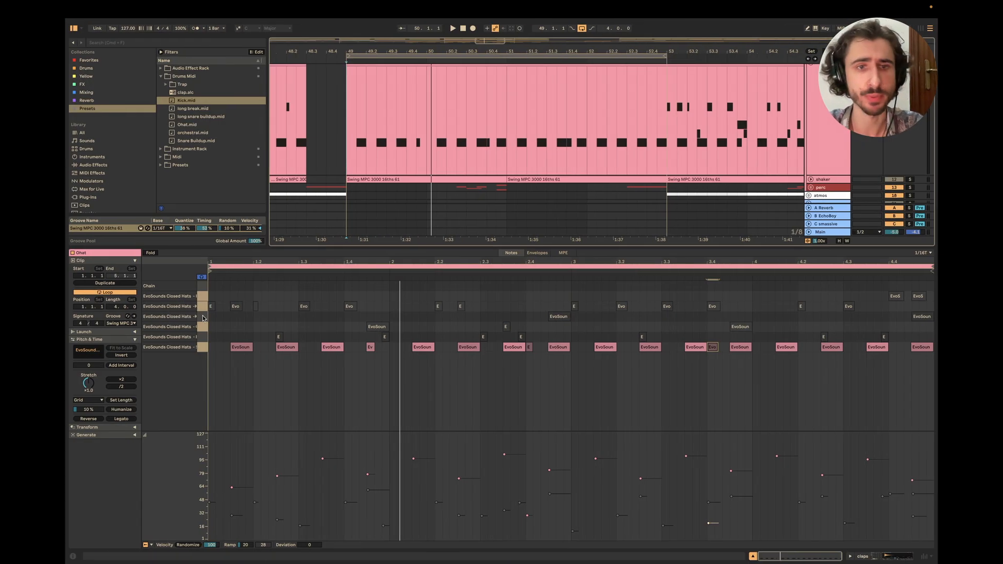
Step: Activate the downbeat hat notes on the E1 row, and deactivate and reactivate the main closed hat row to compare the layers
left_click(199, 306)
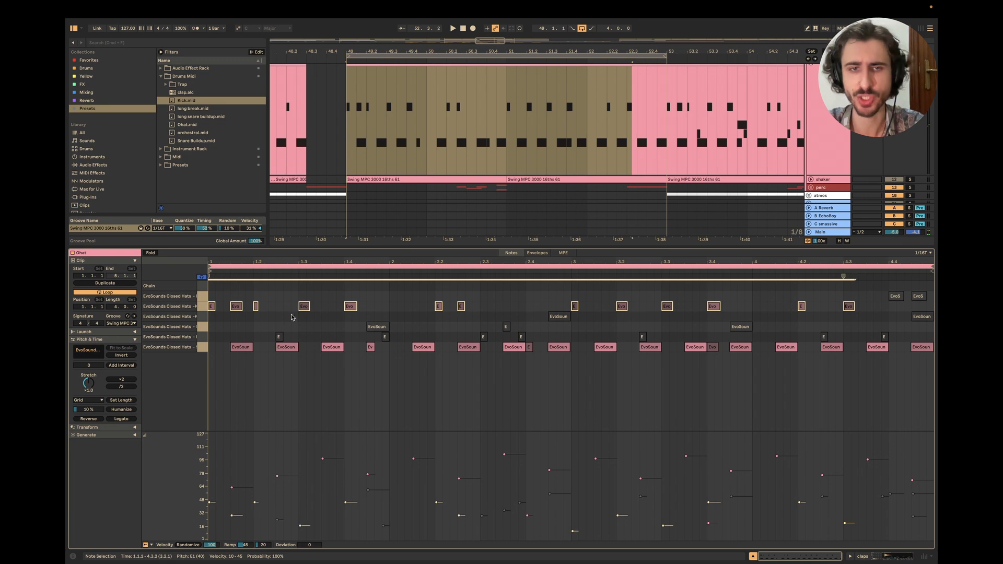
left_click(201, 347)
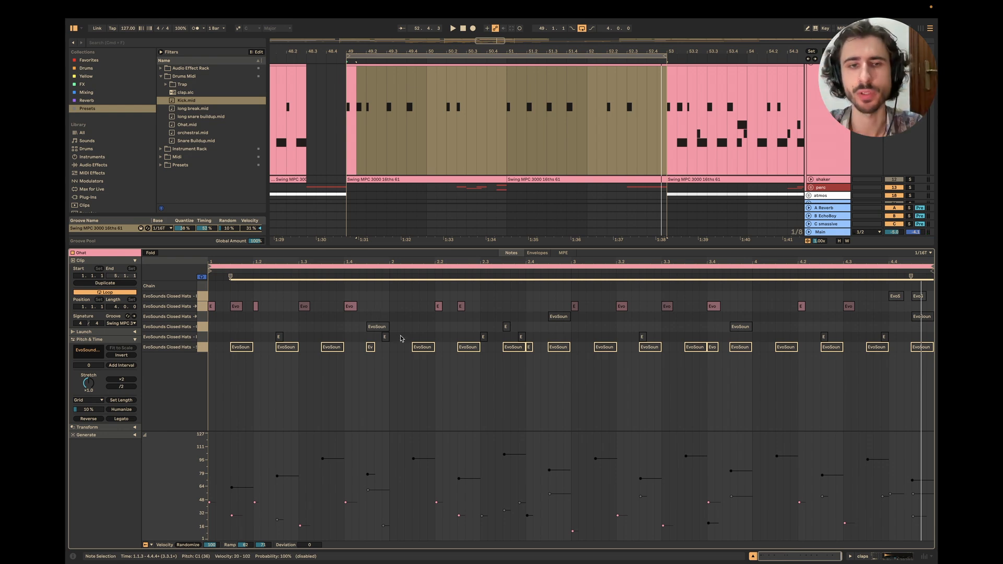
key("0")
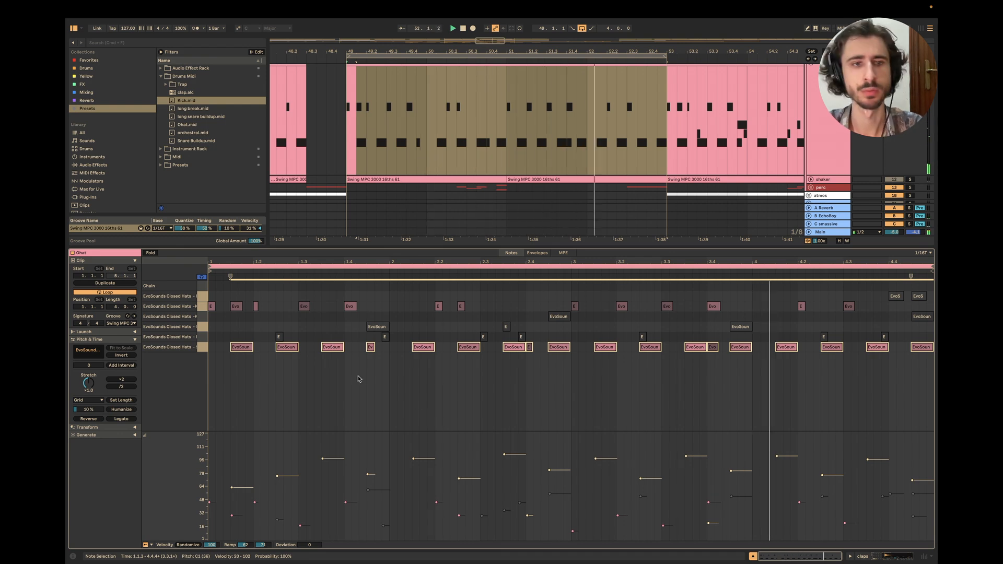
Step: Delete the downbeat hat note at 3.4.1 on the E1 row of the hats clip
left_click(700, 323)
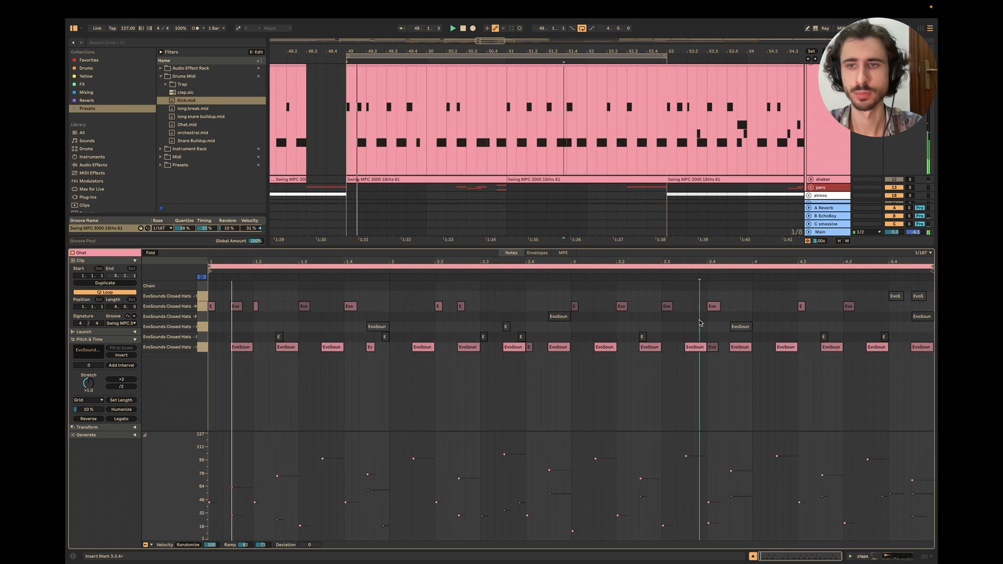
left_click(713, 307)
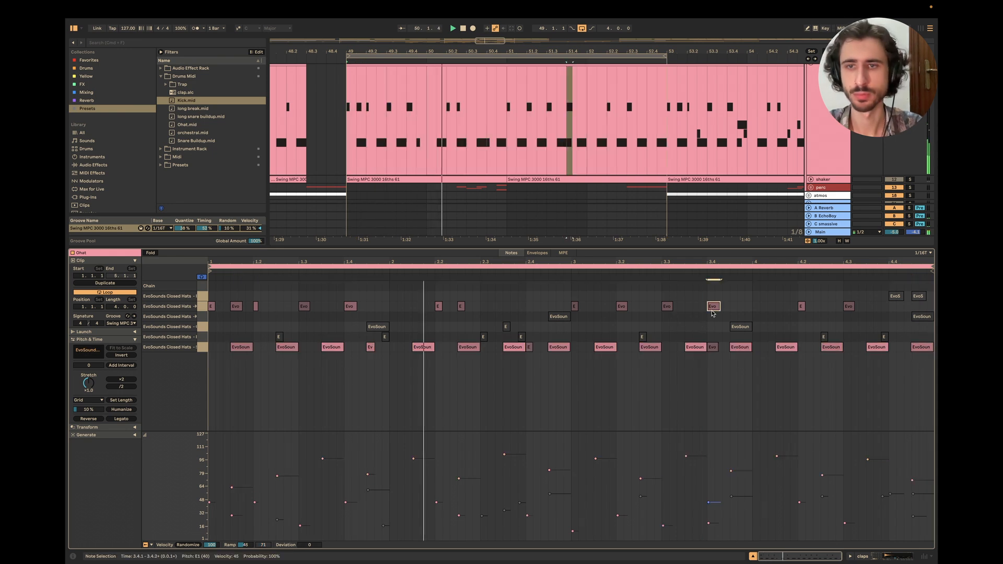
left_click(711, 313)
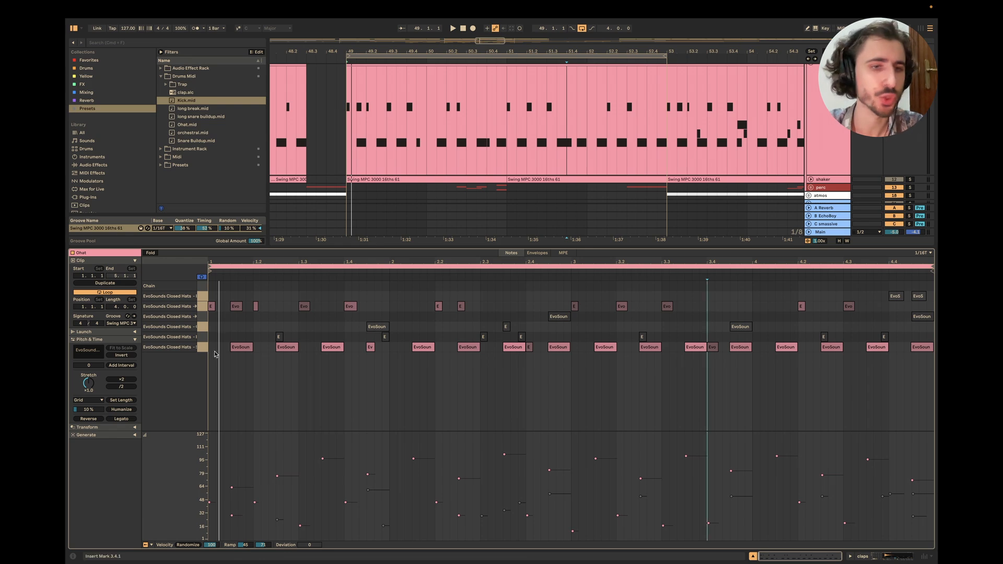
Step: Activate the closed hat notes on the C#1 row and consult the Keynote slide on the layer adding more accents and syncopation
left_click(201, 340)
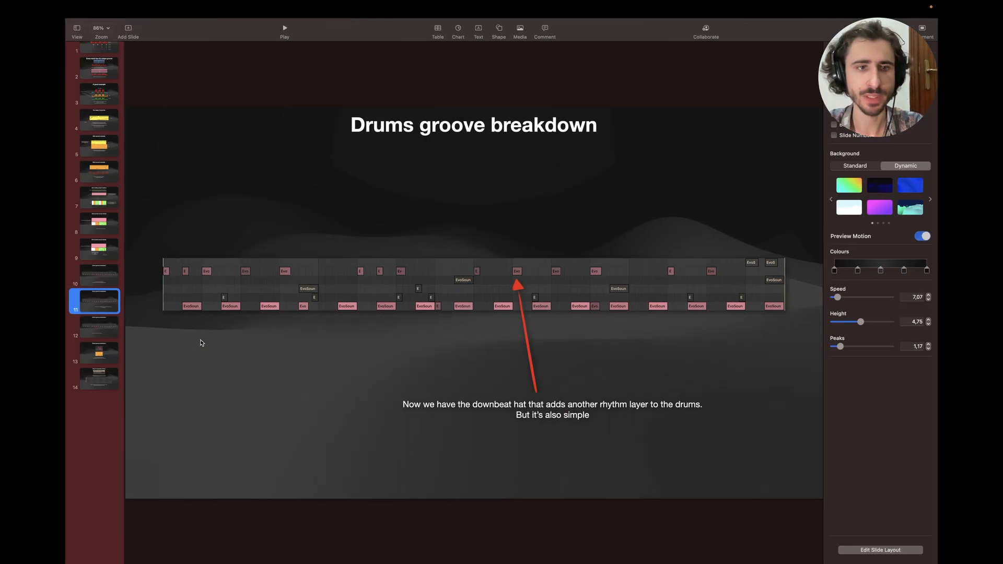
key("Down")
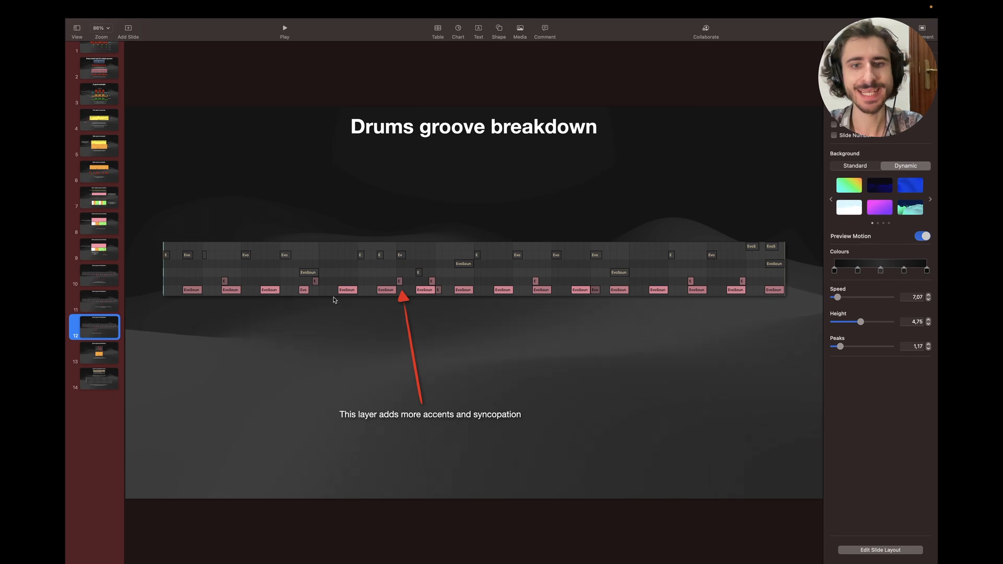
key("super+Tab")
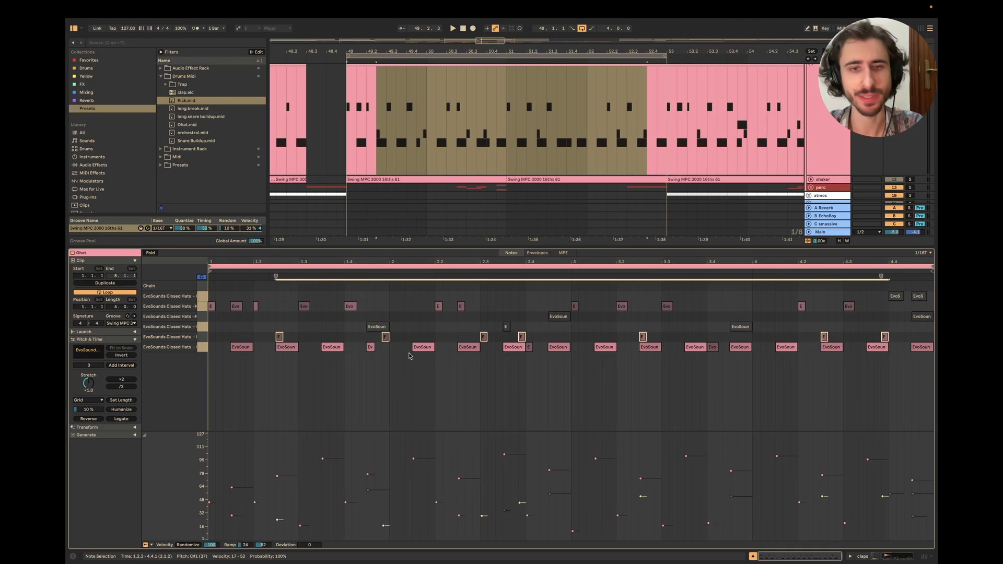
Step: Check the grid options of the hats clip and play the layered hats from 49.1.1
left_click(383, 352)
right_click(476, 381)
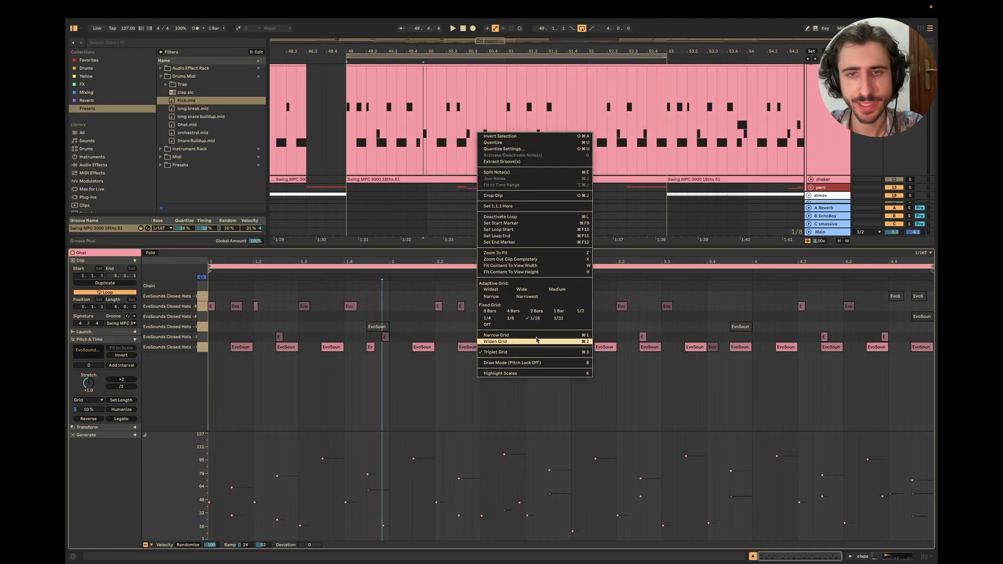
left_click(325, 387)
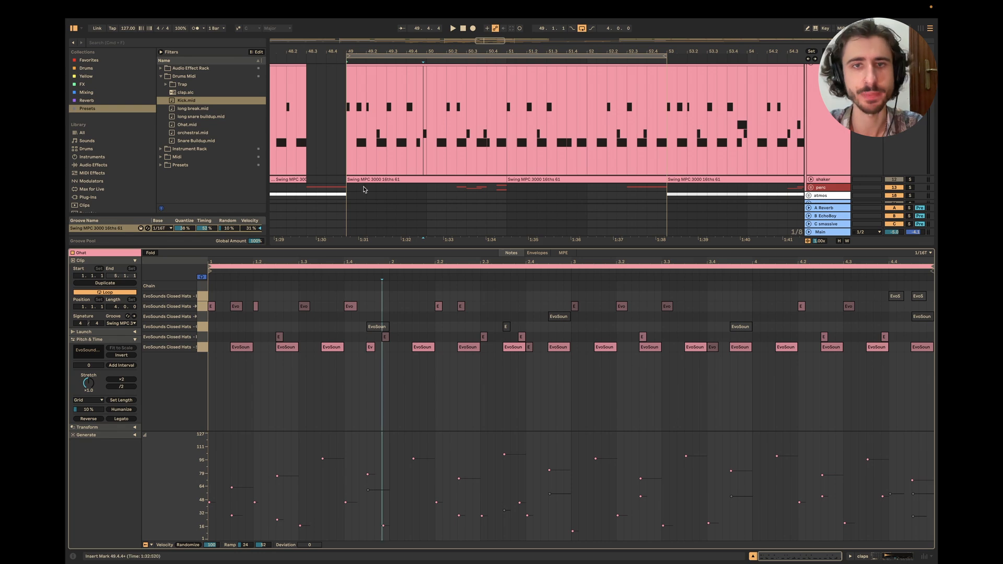
left_click(345, 155)
key("space")
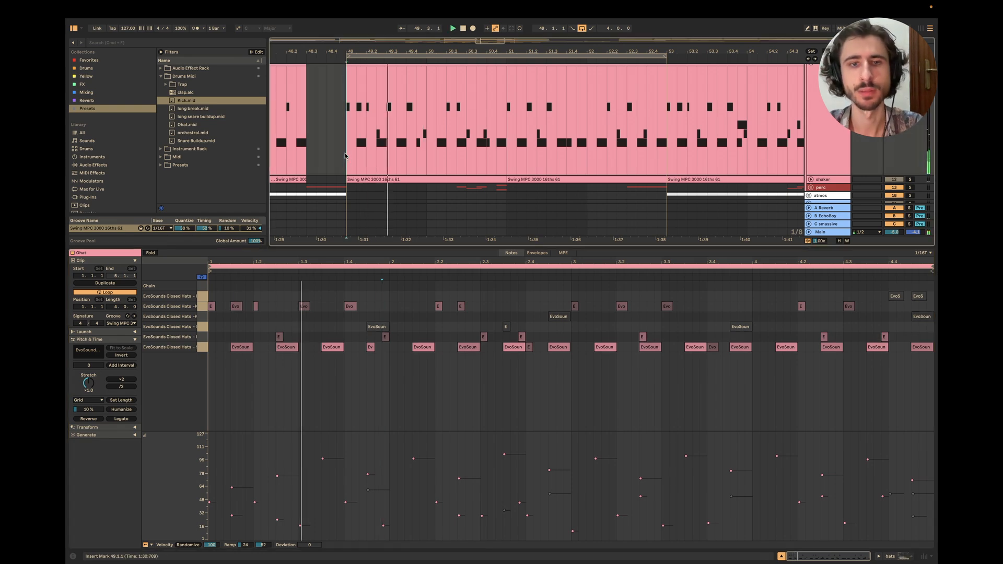
Step: Set the velocity of the C#1 hat note at 1.2.3 to 38 and play the loop from 49.1.1
left_click(277, 335)
key("space")
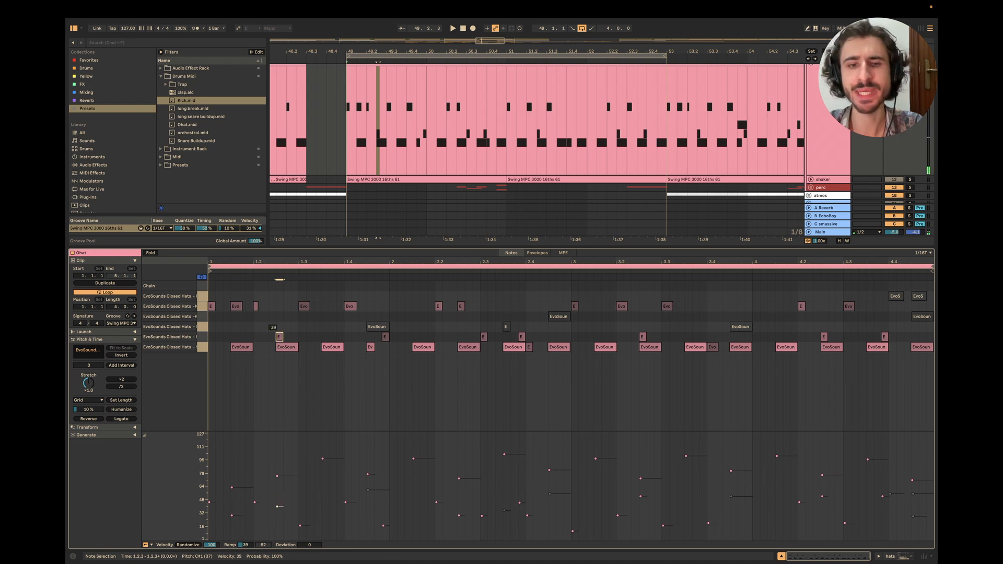
left_click(346, 158)
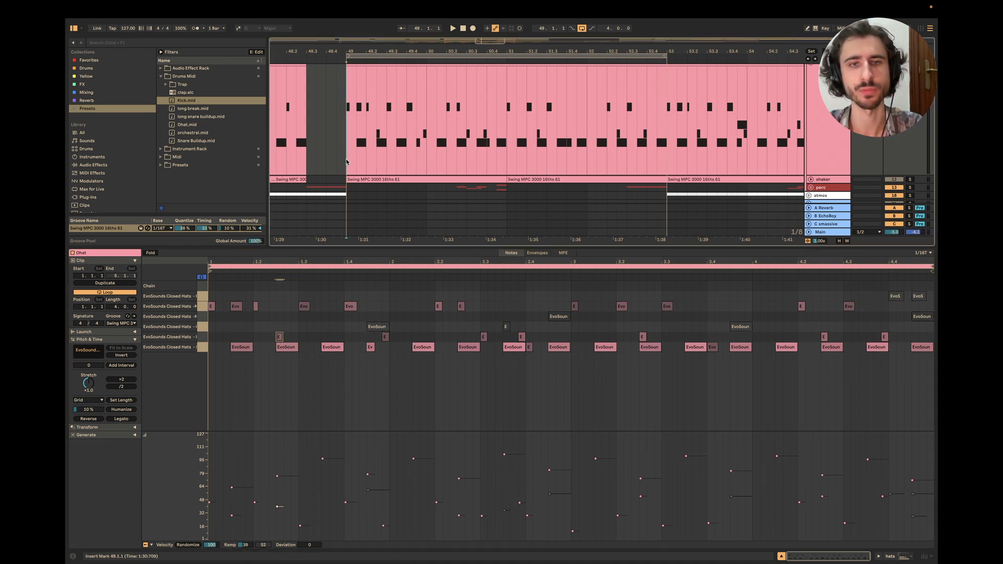
key("space")
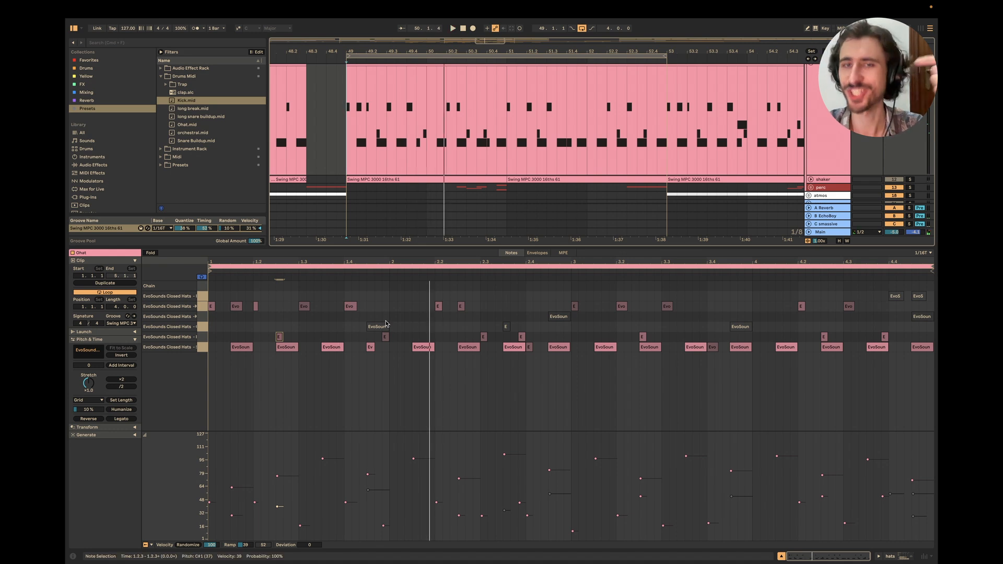
Step: Replay the hats from 49.1.1 and select the C#1 accent note at 1.4.3
key("space")
key("space")
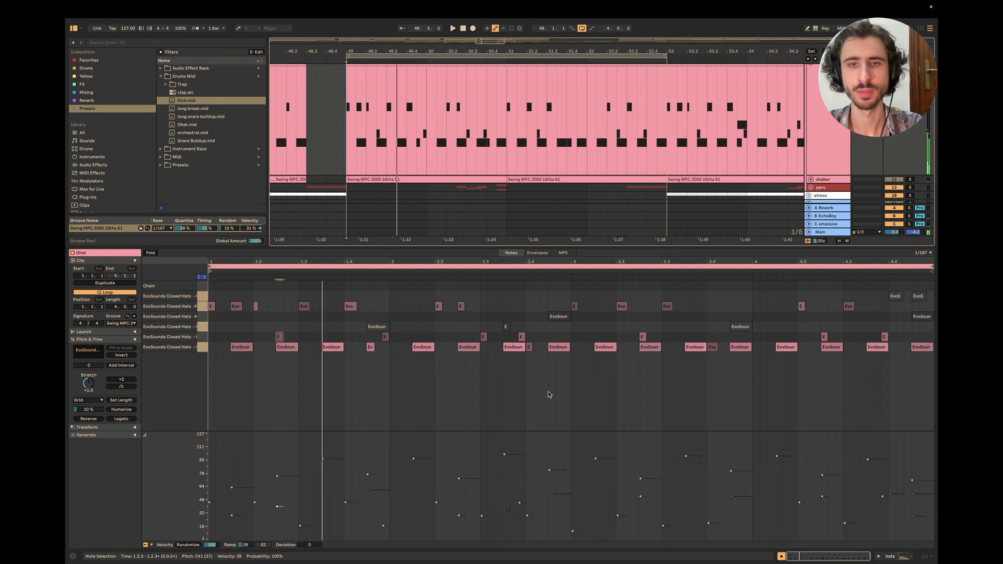
left_click(385, 337)
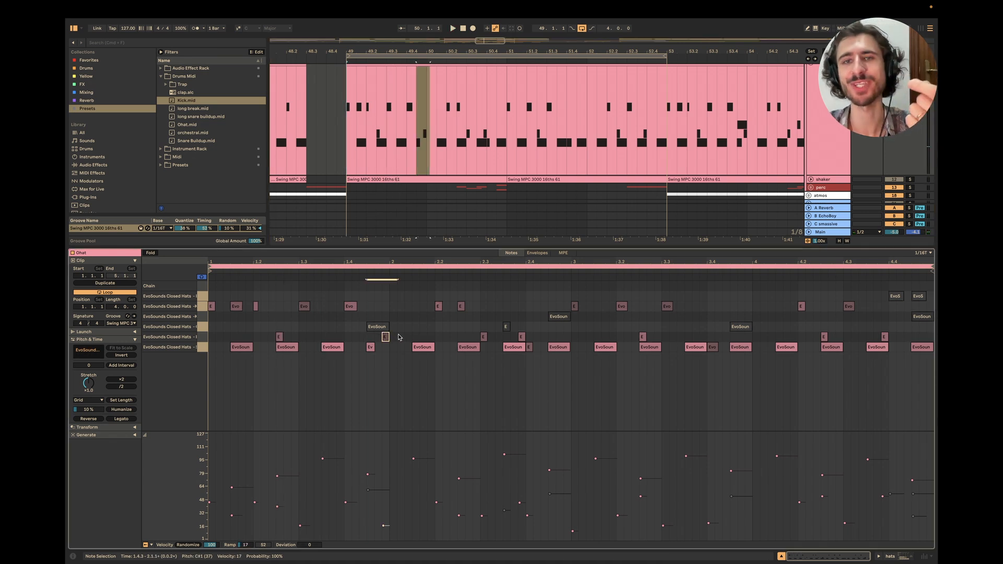
mouse_move(467, 3)
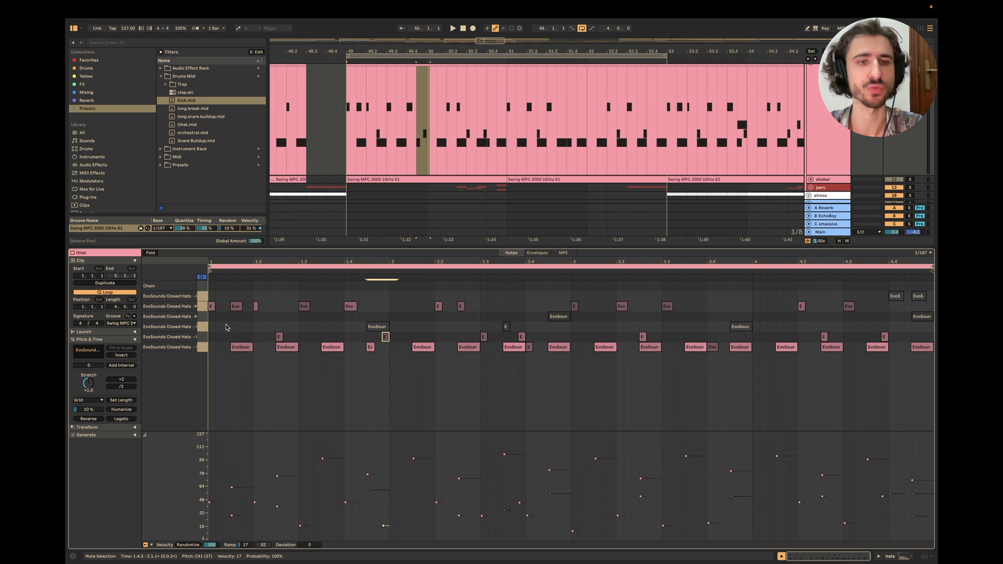
Step: Activate the closed hat notes on the D1, F1 and D#1 rows and play the hats loop
left_click(203, 328)
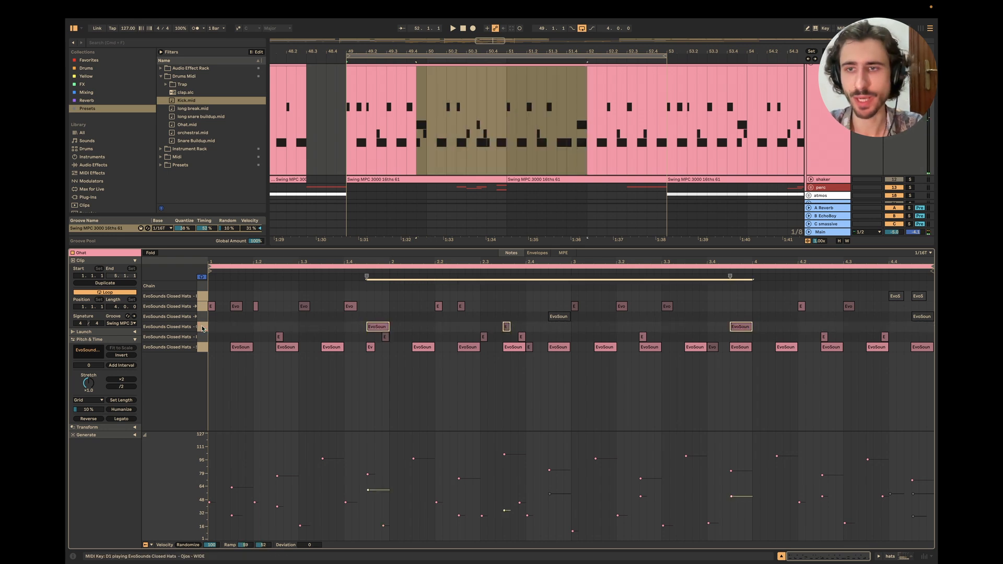
left_click(202, 286)
left_click(203, 296)
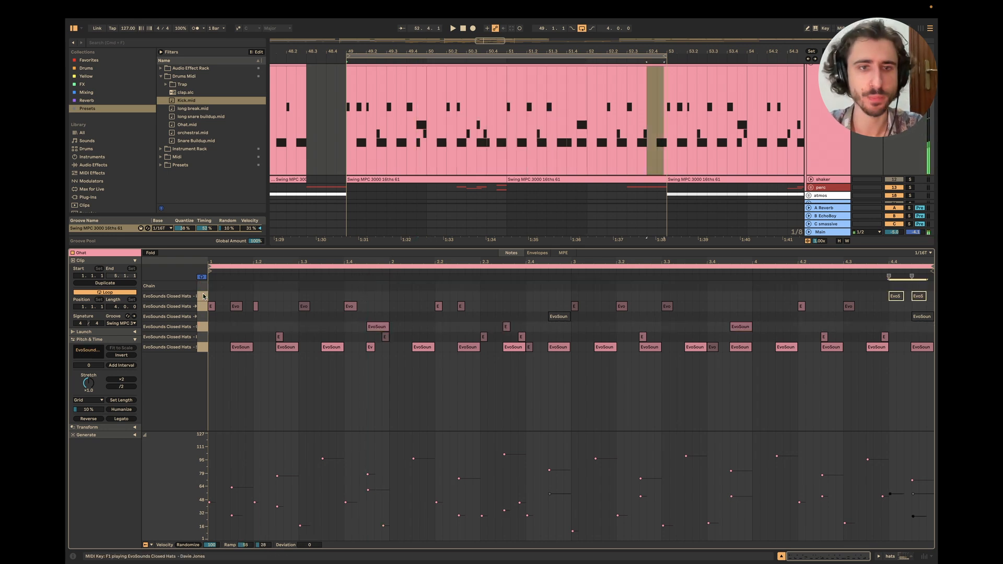
left_click(203, 317)
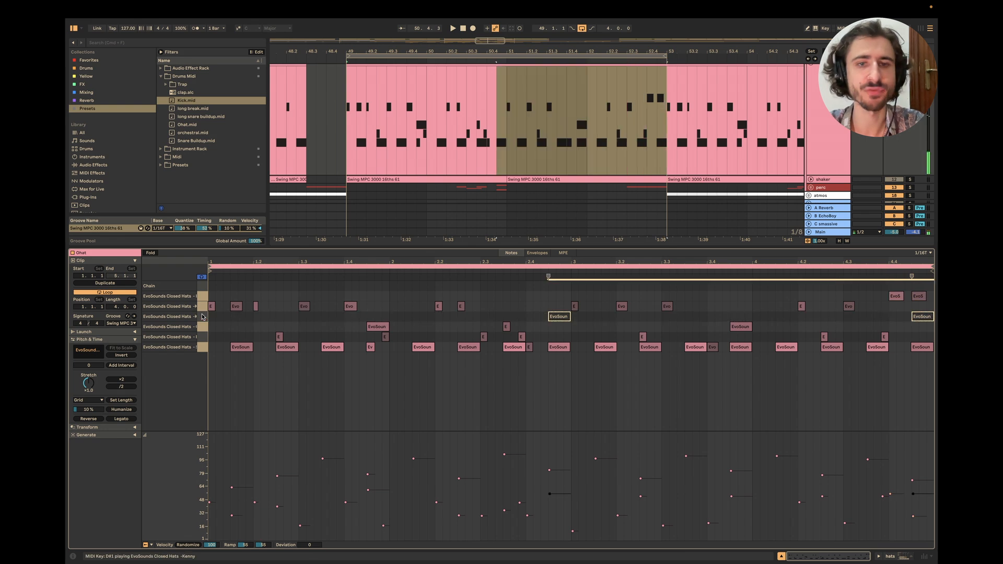
left_click_drag(382, 325, 420, 326)
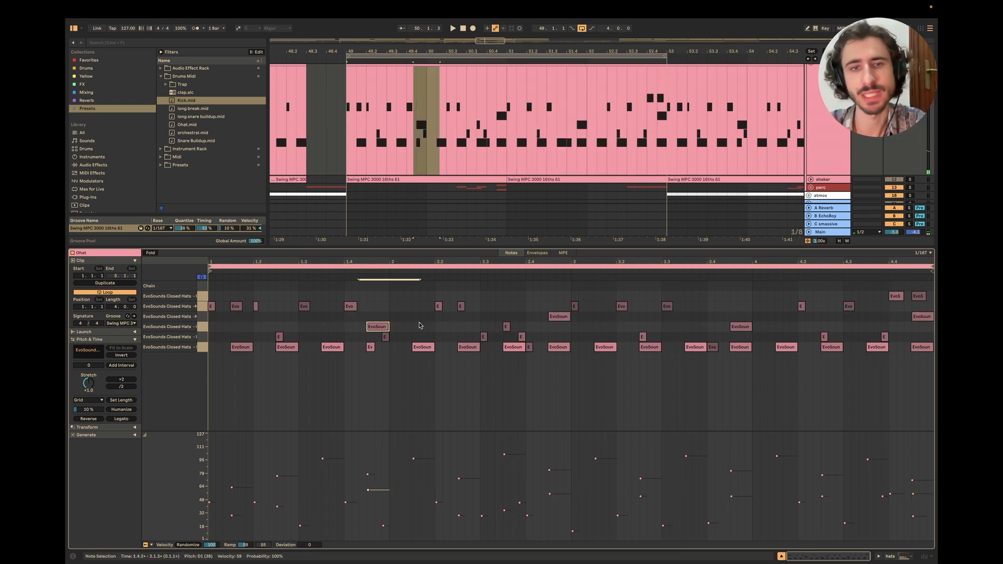
left_click(344, 417)
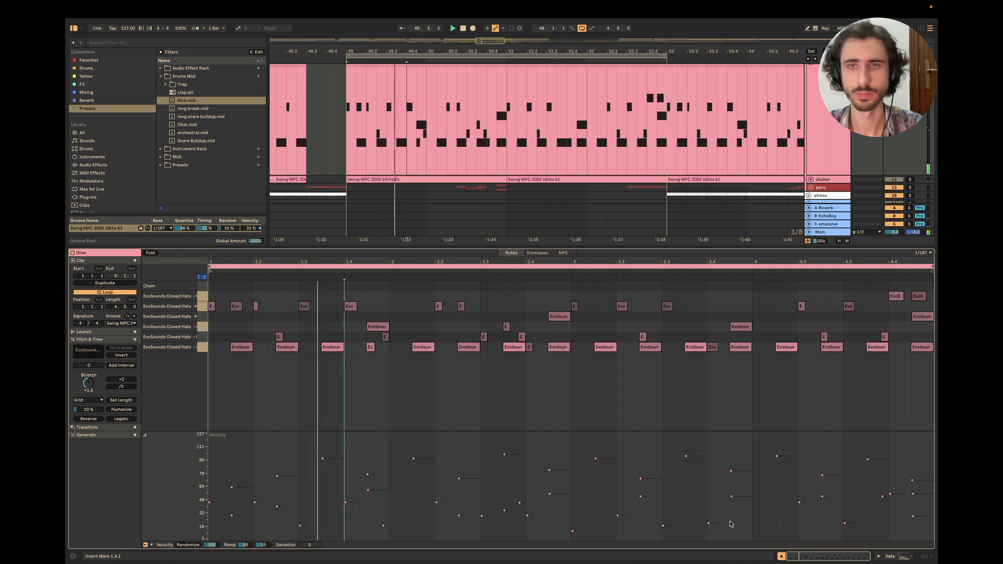
Step: Check the hats against the arrangement, reopen the clip from 49.1.1 and select its closing fill and the F1 note at 4.4.3
left_click(781, 555)
scroll(561, 159, "up", 3)
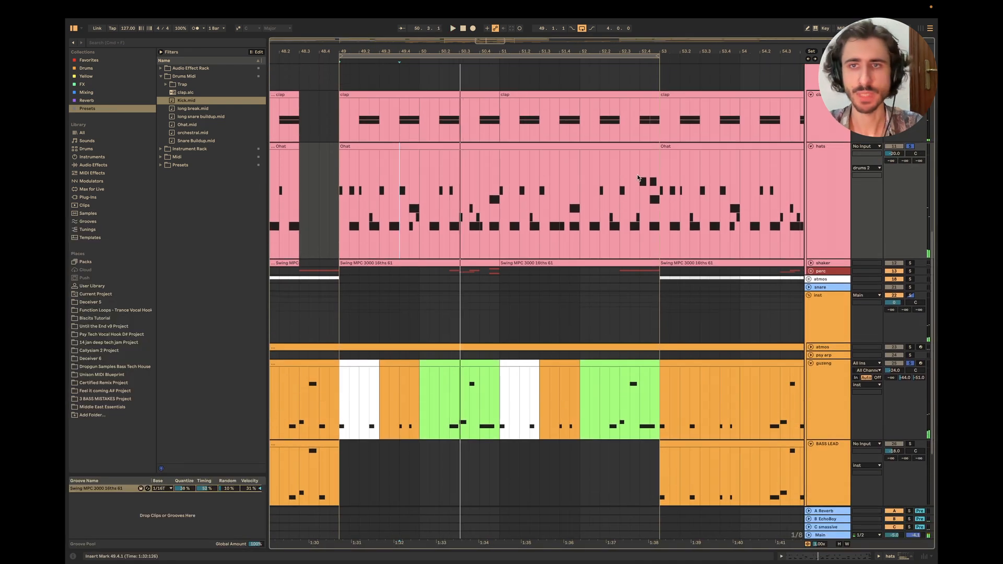
left_click(647, 178)
double_click(645, 162)
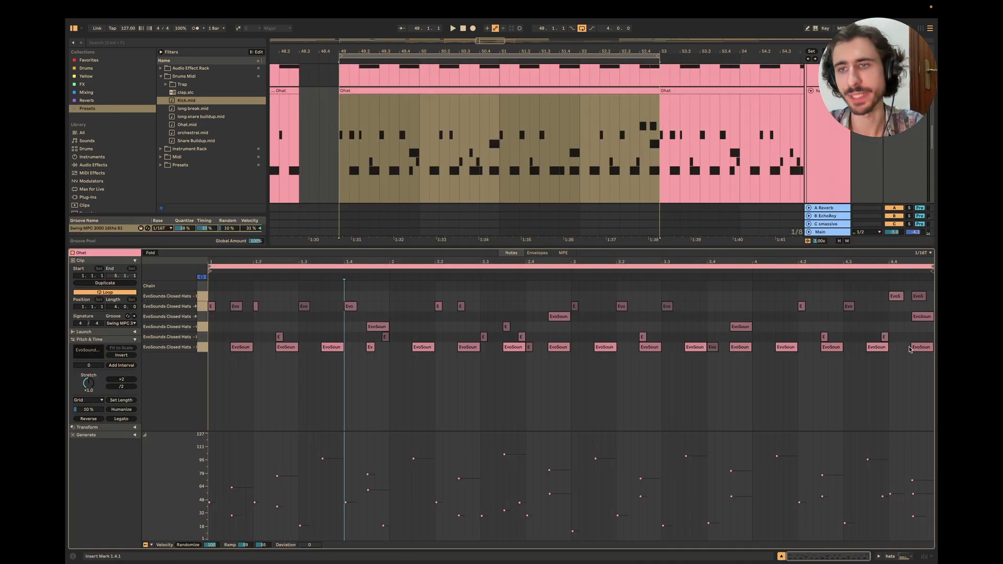
left_click_drag(876, 285, 936, 401)
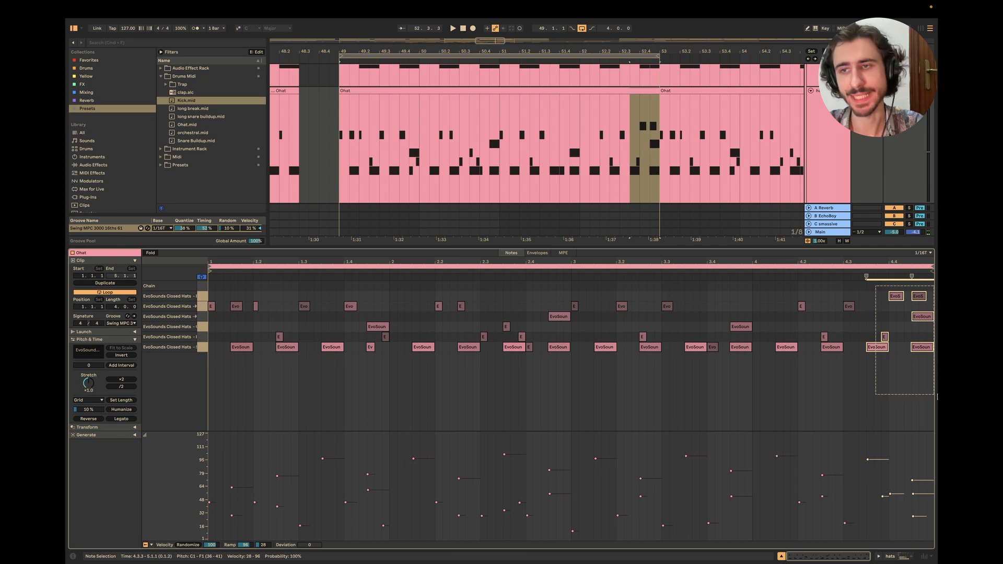
left_click(919, 297)
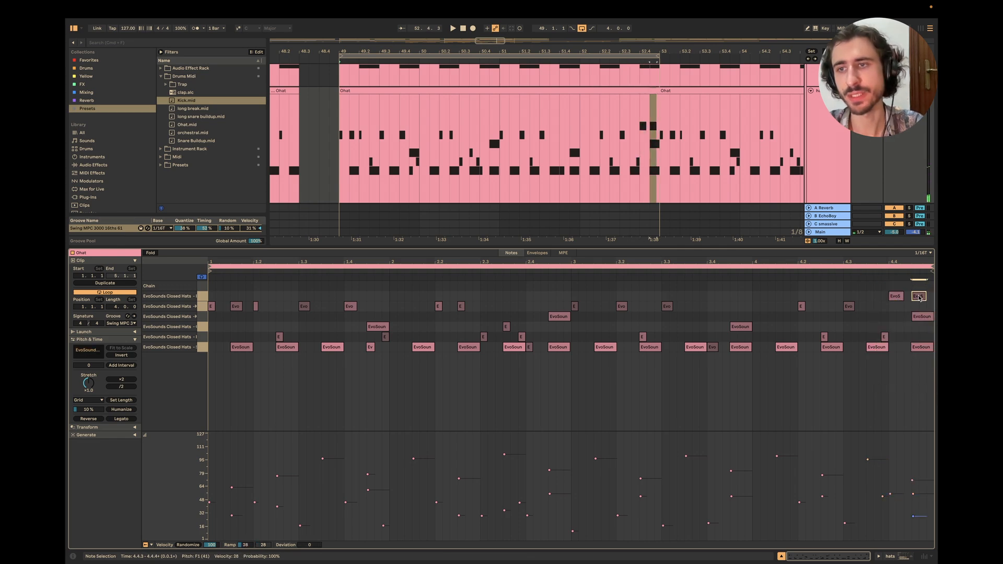
Step: Compare the closing hats fill with the guzeng phrase from 52.4.1 to 52.4.4 and the claps from 52.4.1 to 53.1.1
left_click(781, 556)
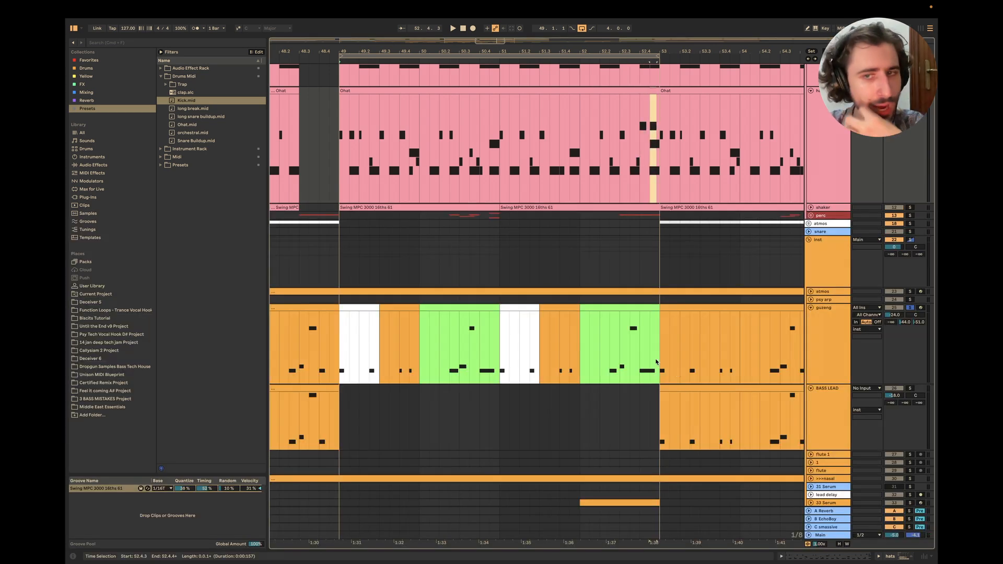
scroll(657, 361, "up", 6)
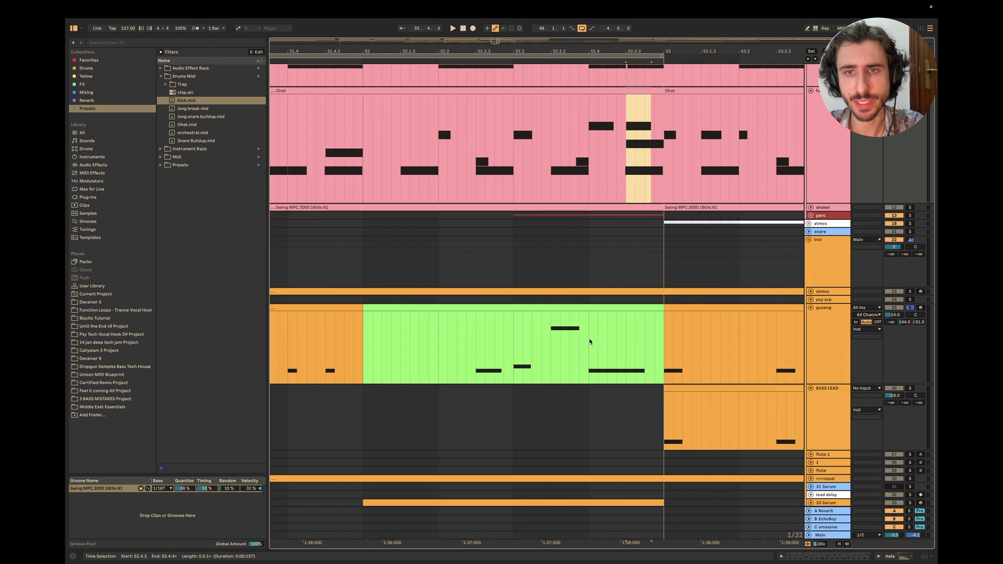
left_click_drag(590, 341, 651, 342)
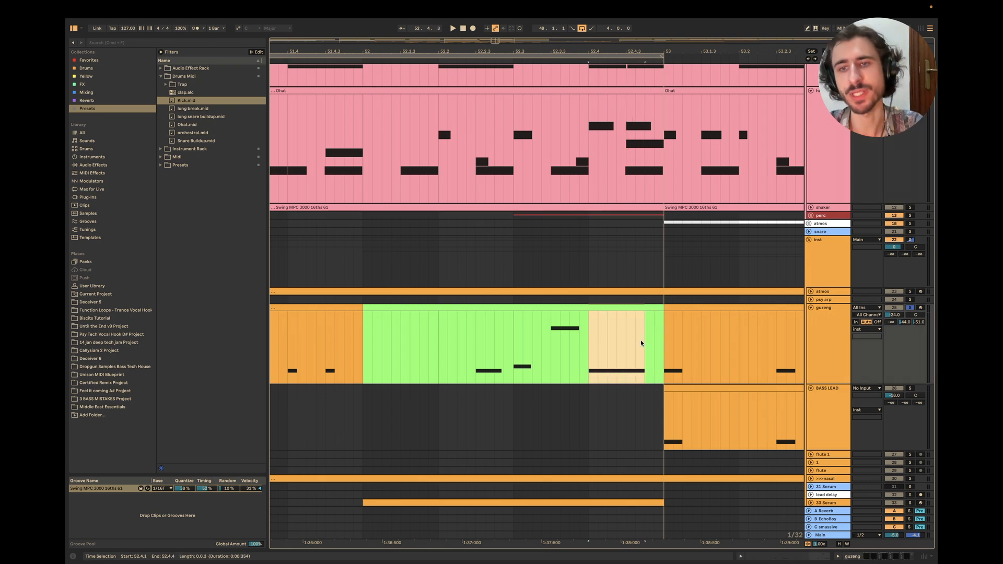
scroll(661, 339, "down", 5)
scroll(751, 218, "up", 2)
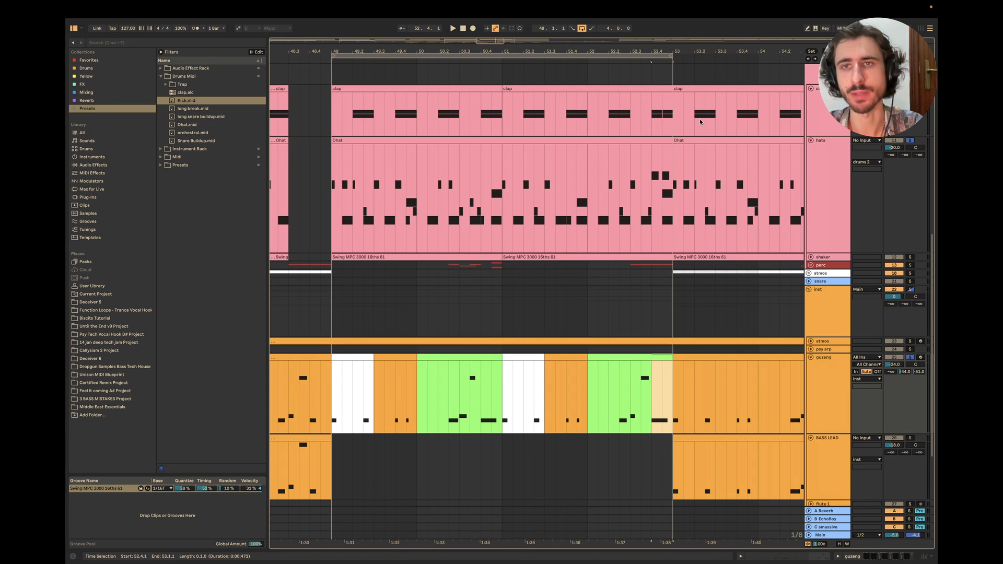
scroll(672, 120, "up", 4)
left_click_drag(628, 118, 669, 119)
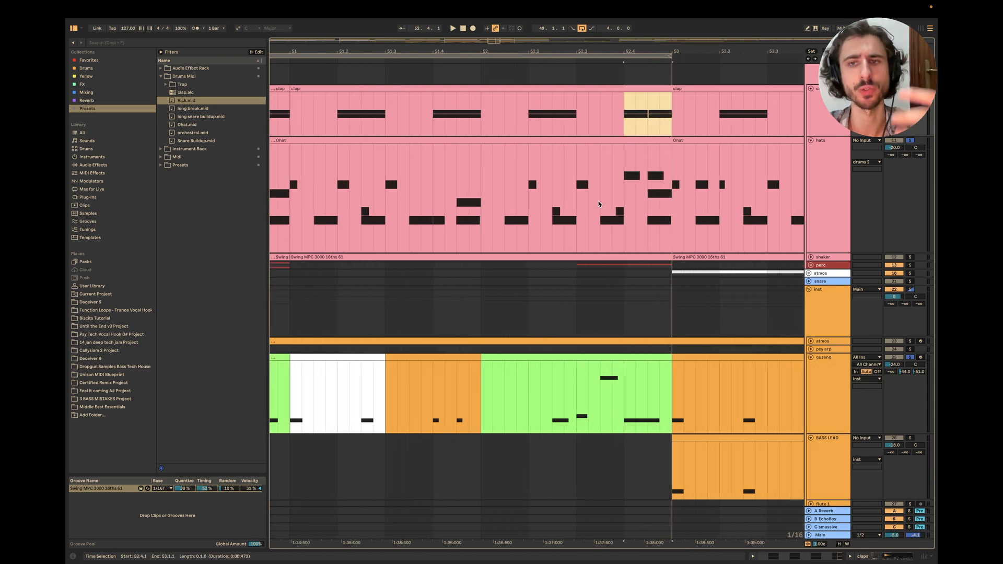
Step: Highlight the hats section from 49.1.1 to 53.1.1 and play it from 49.1.1 along with the lead
scroll(598, 204, "down", 4)
scroll(605, 181, "up", 2)
left_click_drag(336, 257, 653, 249)
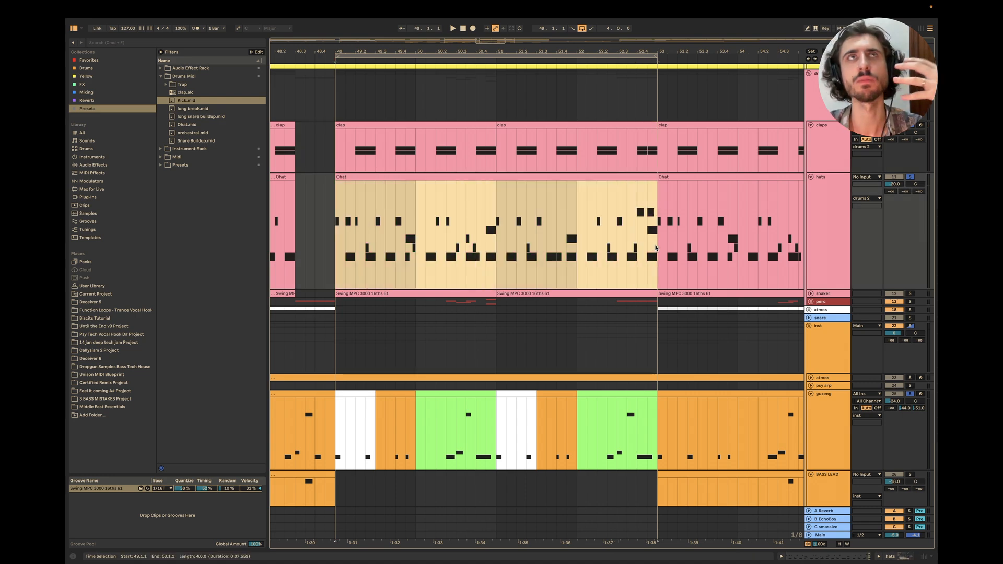
left_click(338, 257)
scroll(565, 296, "left", 3)
scroll(565, 297, "down", 1)
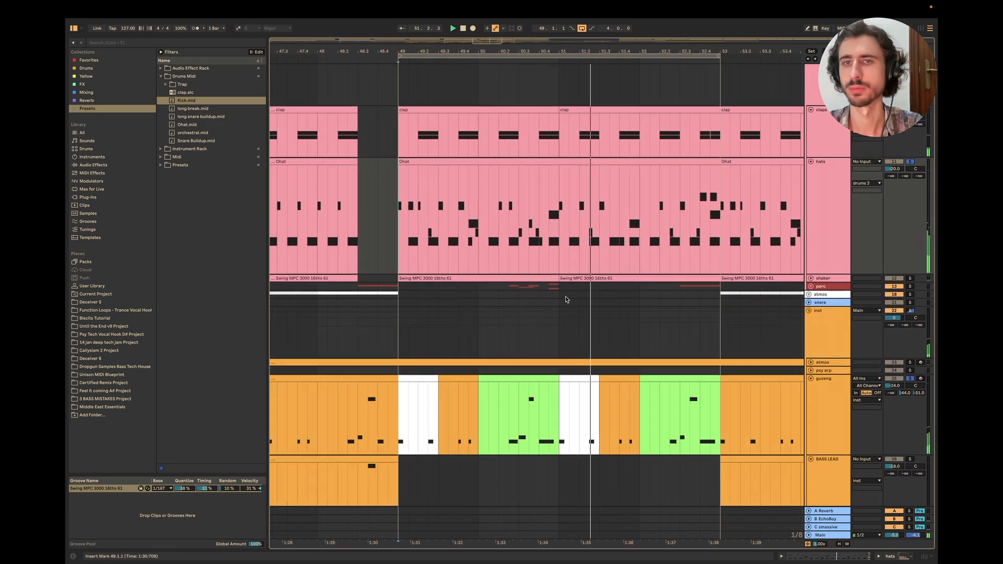
scroll(590, 293, "up", 1)
scroll(590, 294, "right", 2)
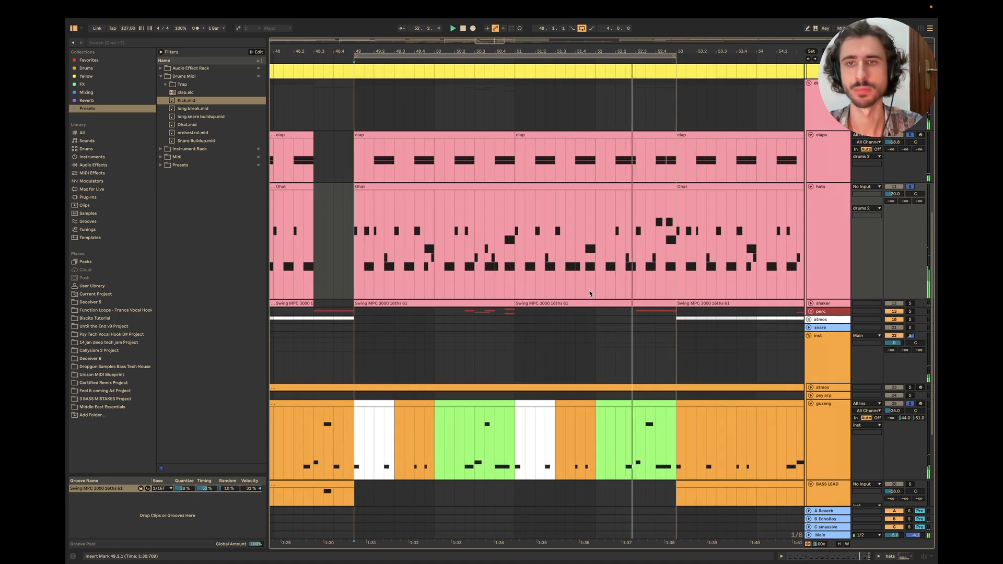
scroll(590, 294, "down", 2)
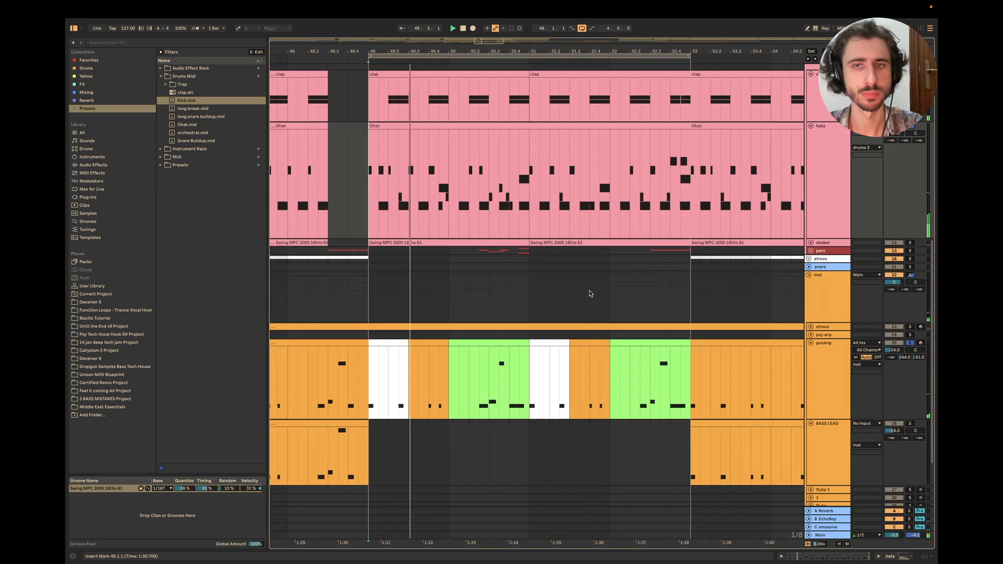
Step: Unfold the shaker track and solo it
left_click(812, 243)
left_click(913, 243)
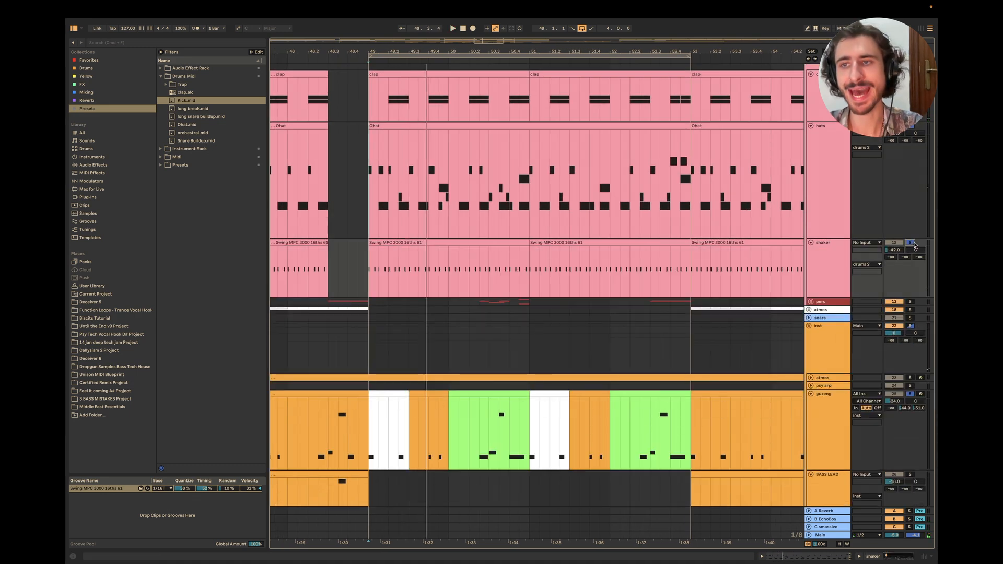
Step: Duplicate the four-bar BASS LEAD clip from 45.1.1 into the gap starting at 49.1.1
scroll(598, 364, "down", 5)
scroll(598, 365, "down", 5)
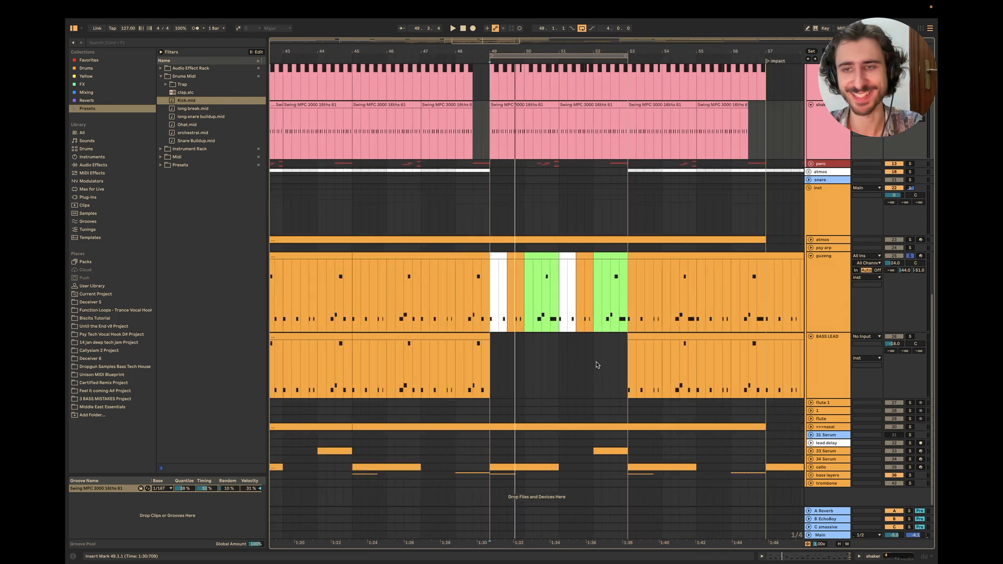
scroll(598, 365, "right", 4)
scroll(598, 365, "up", 3)
scroll(504, 389, "down", 4)
scroll(497, 382, "left", 2)
left_click(378, 342)
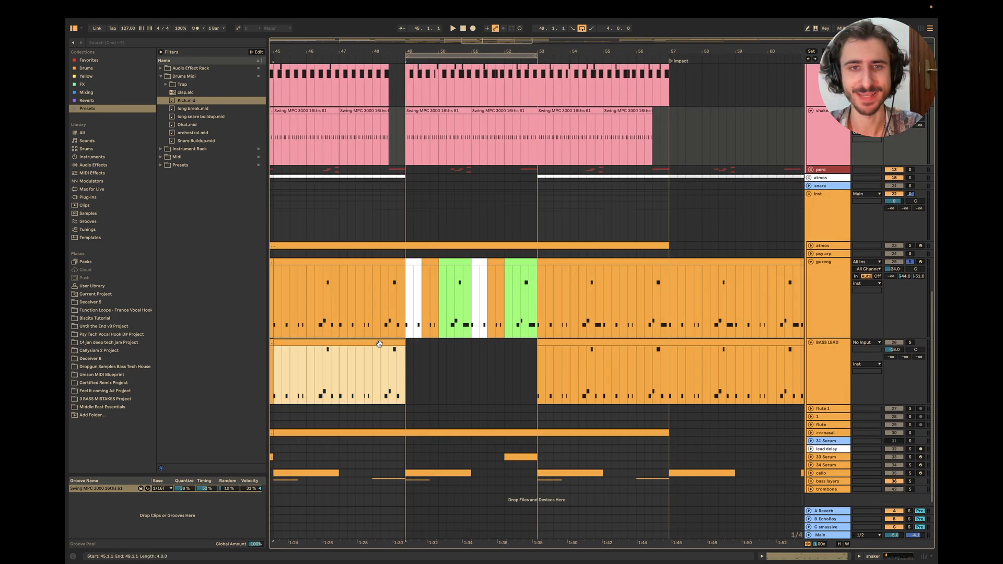
key("super+d")
scroll(379, 344, "left", 3)
scroll(463, 354, "up", 4)
Step: Solo the BASS LEAD track and play the section from 49.1.1 with the shaker and hats
left_click(479, 365)
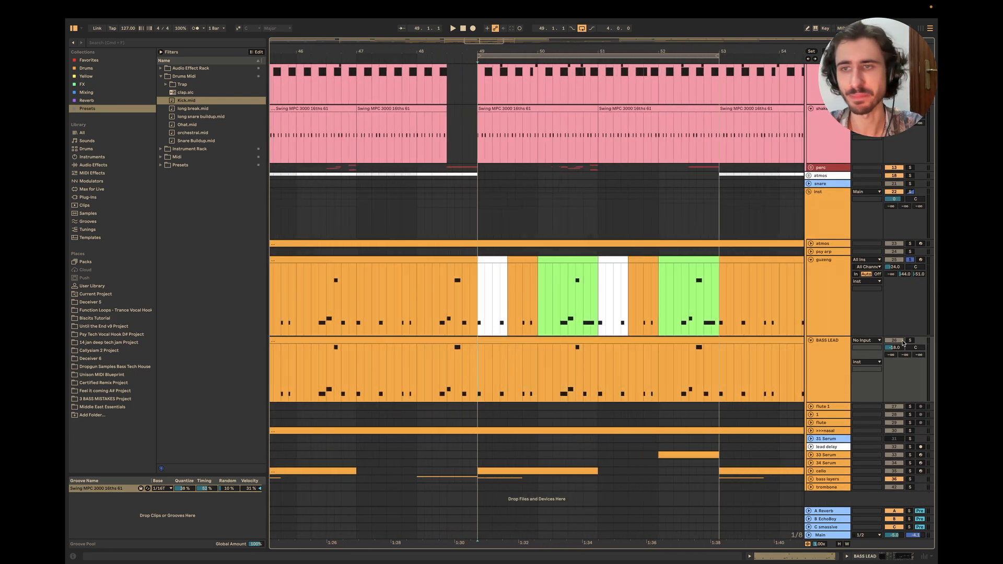
scroll(689, 299, "up", 2)
scroll(689, 299, "right", 1)
key("space")
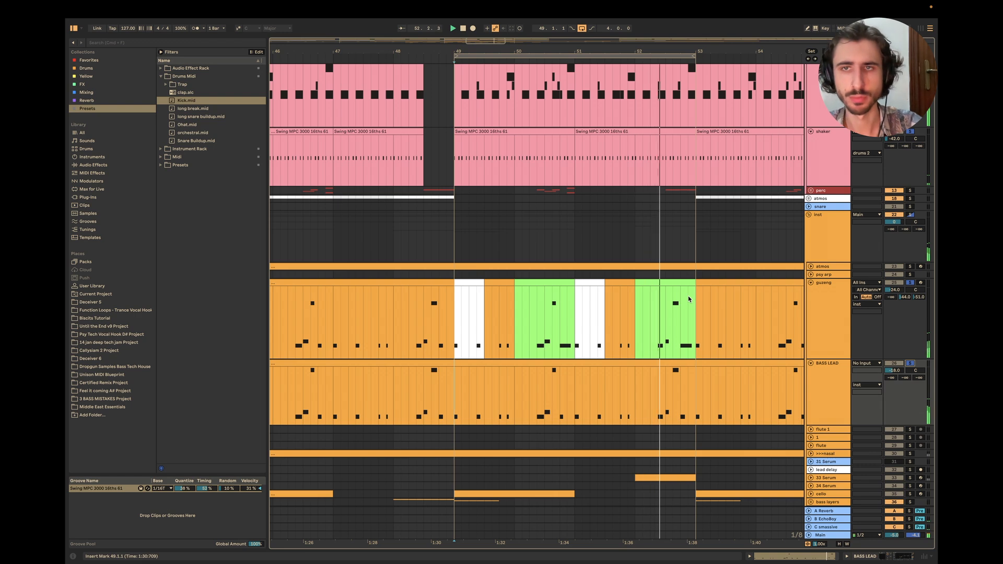
scroll(524, 278, "down", 1)
scroll(524, 278, "right", 2)
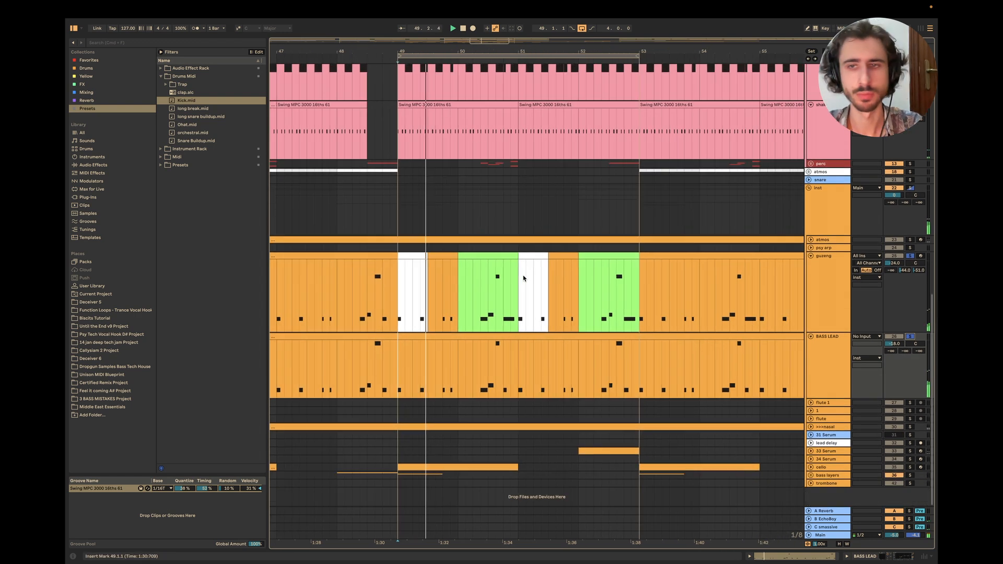
scroll(524, 278, "left", 1)
Step: Adjust Filter 1 Freq of Volcano 3 on the guzeng track to 975.31 Hz during playback, then hide the device chain
double_click(833, 278)
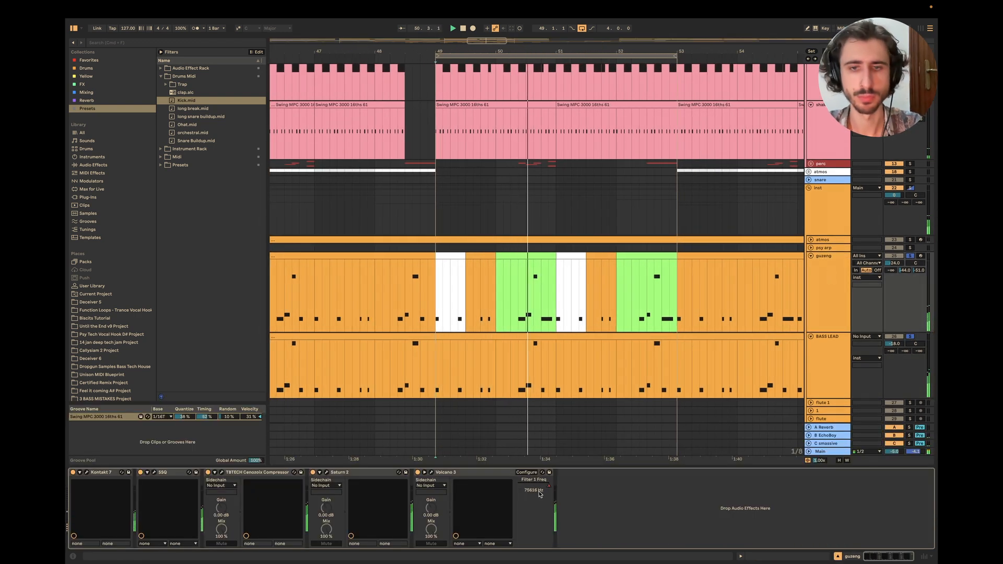
left_click_drag(548, 486, 518, 486)
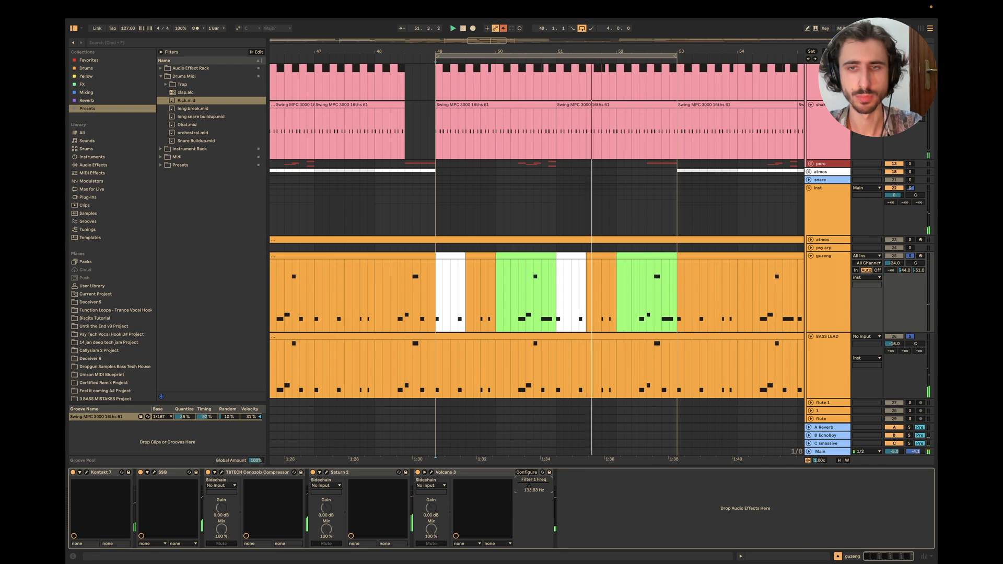
left_click_drag(539, 486, 534, 486)
key("space")
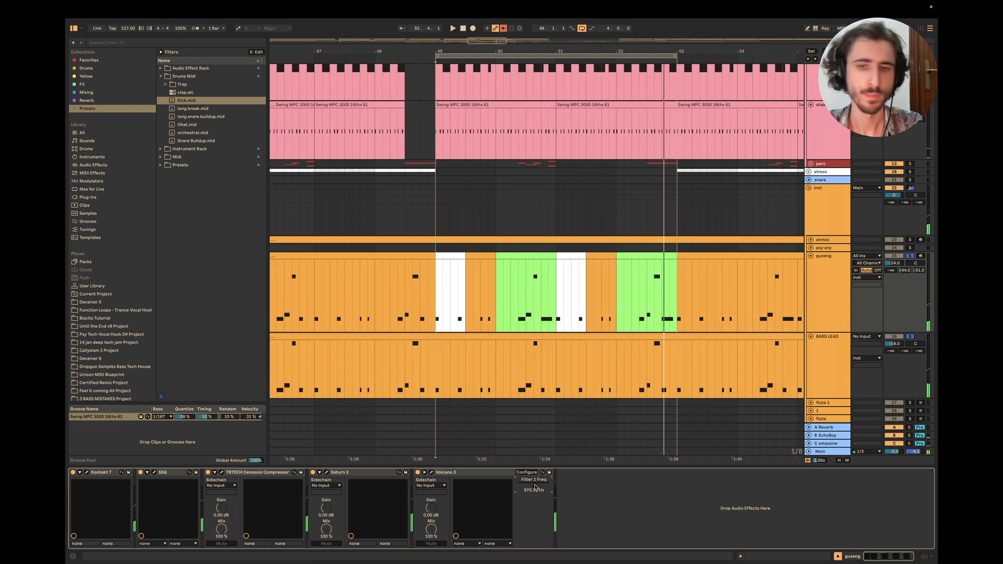
scroll(658, 222, "up", 3)
scroll(658, 222, "right", 3)
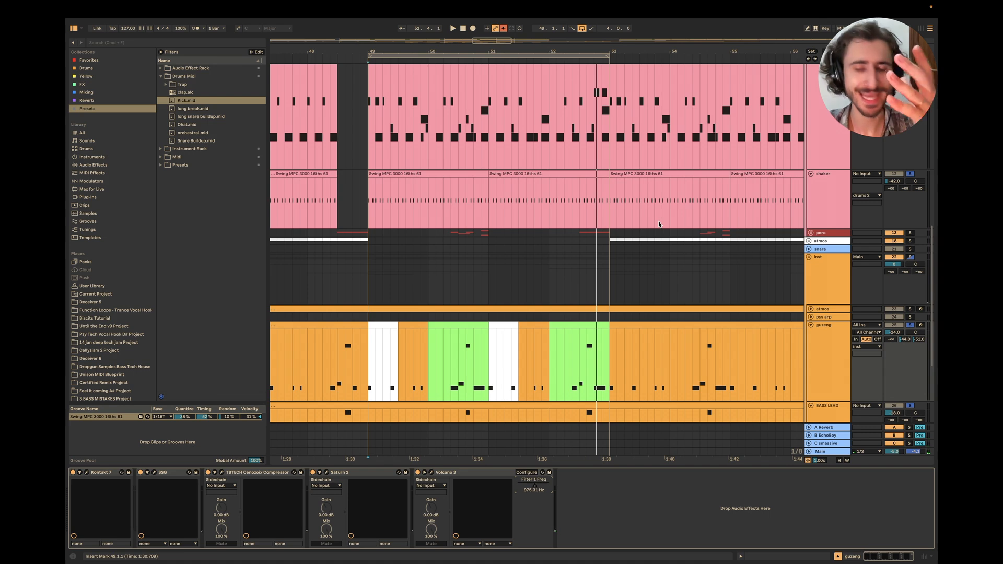
left_click(838, 556)
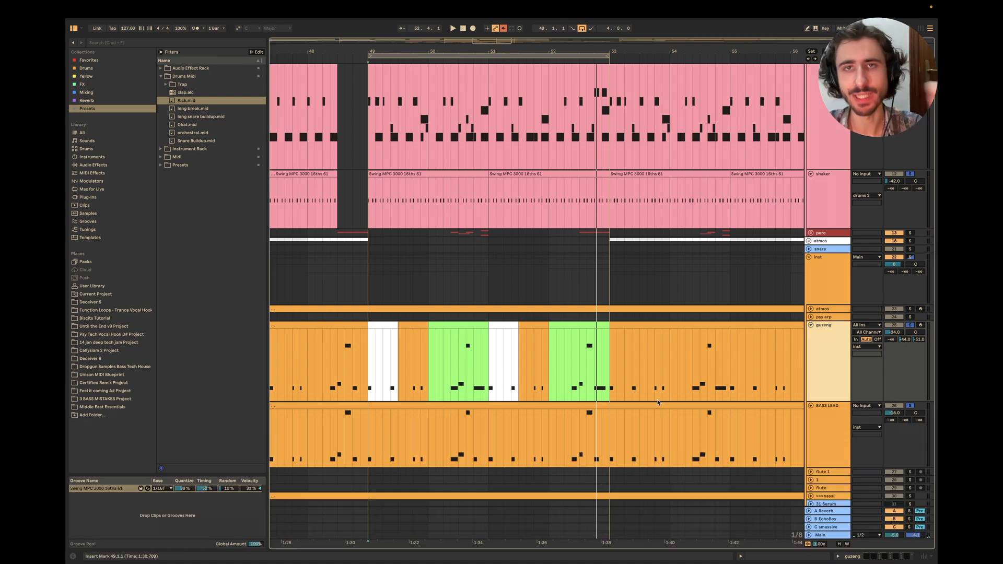
Step: Switch to Keynote to consult the slide on layering the melody's pulsation with percussion, and return to Ableton Live
key("super+Tab")
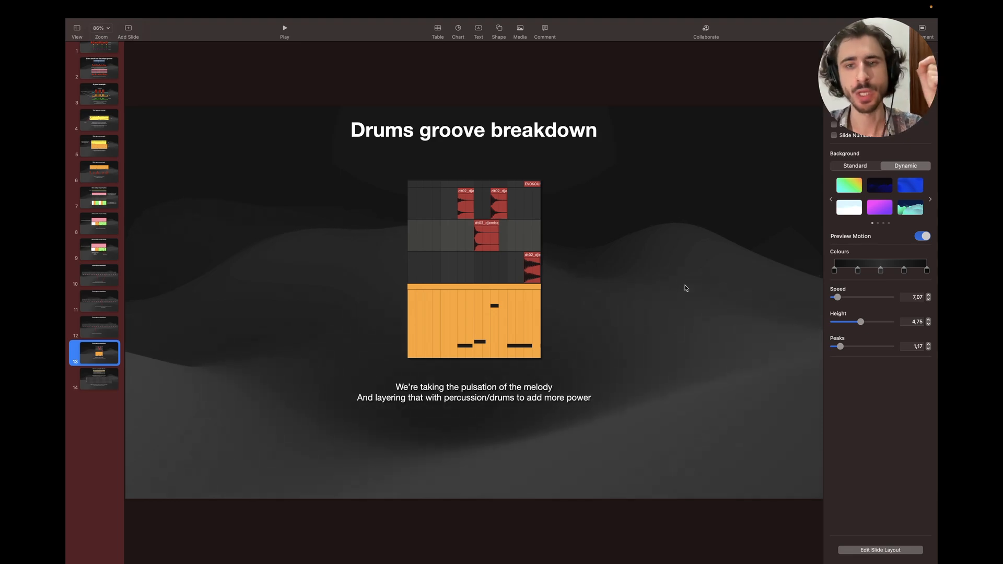
key("super+Tab")
key("super+Tab")
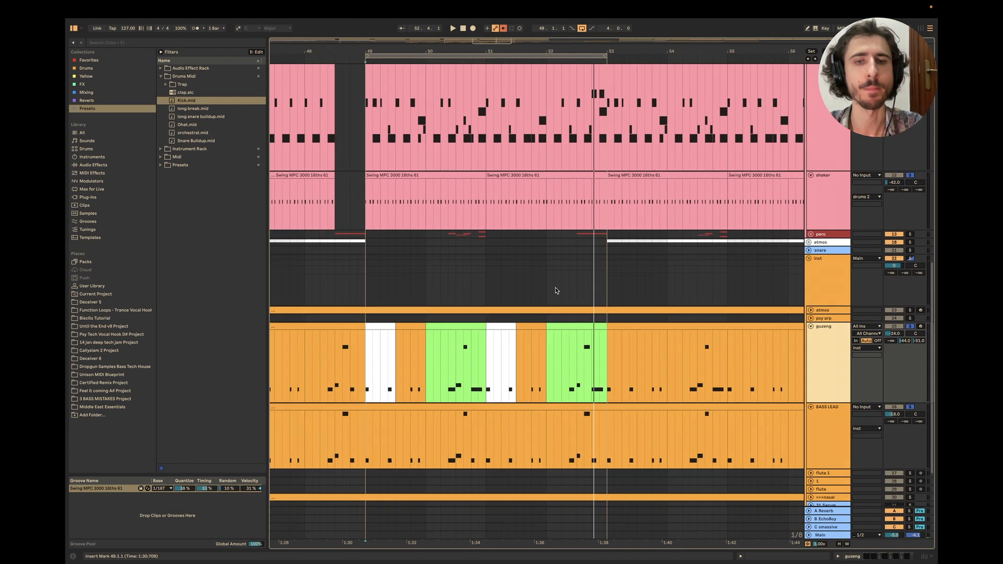
Step: Loop the perc section from 53.1.1 to 57.1.1
scroll(556, 291, "right", 5)
left_click_drag(453, 240, 650, 241)
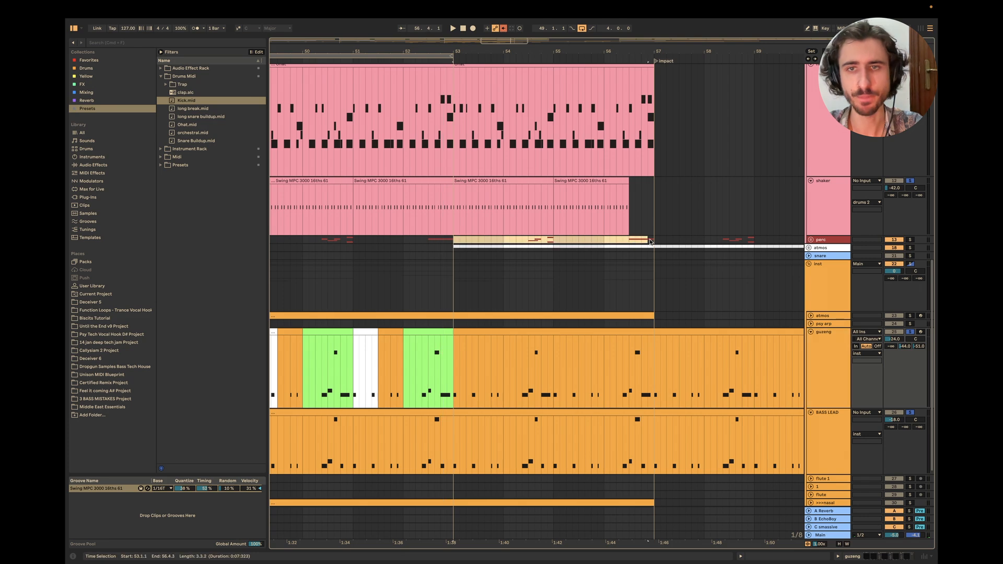
key("super+l")
Step: Loop the section from 57.1.1 to 65.1.1, using the empty range on the shaker track
scroll(653, 239, "up", 3)
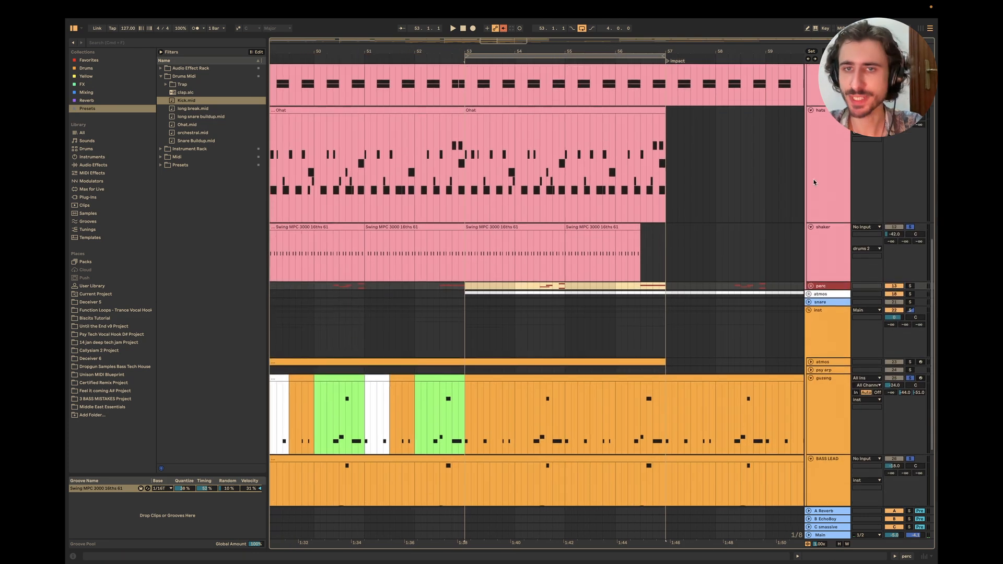
scroll(672, 163, "down", 3)
scroll(673, 165, "up", 5)
scroll(673, 165, "right", 5)
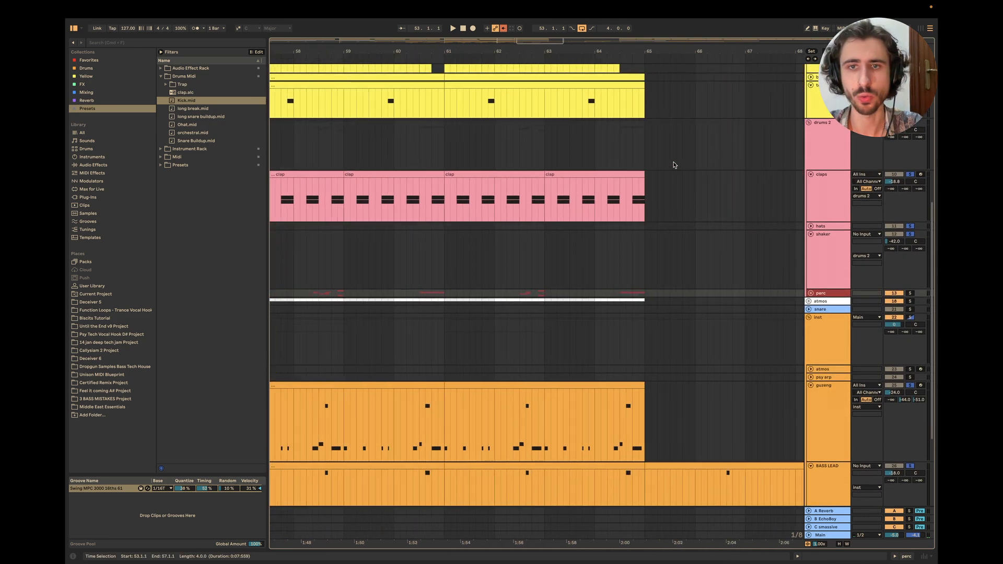
scroll(674, 165, "down", 3)
left_click_drag(491, 225, 717, 226)
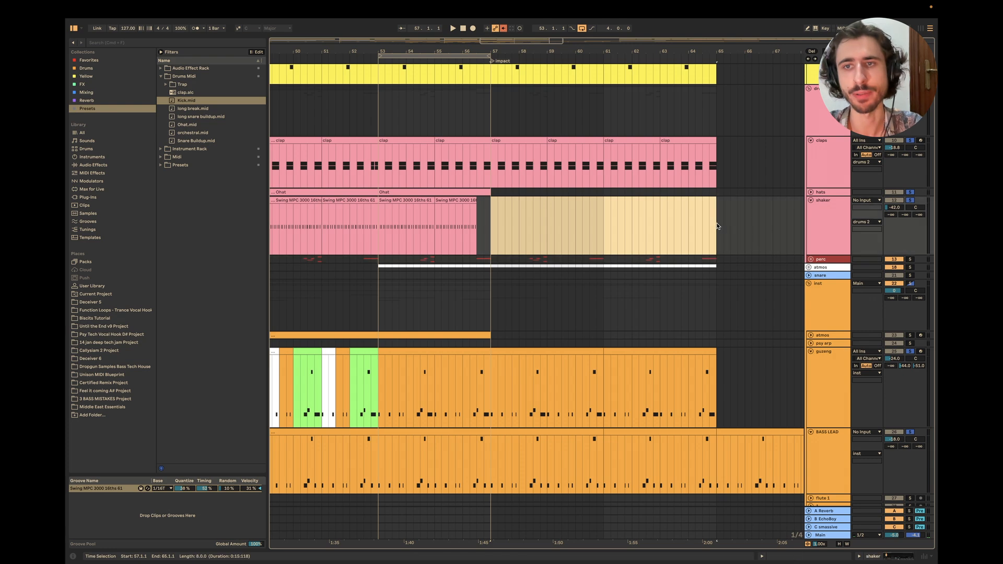
key("super+l")
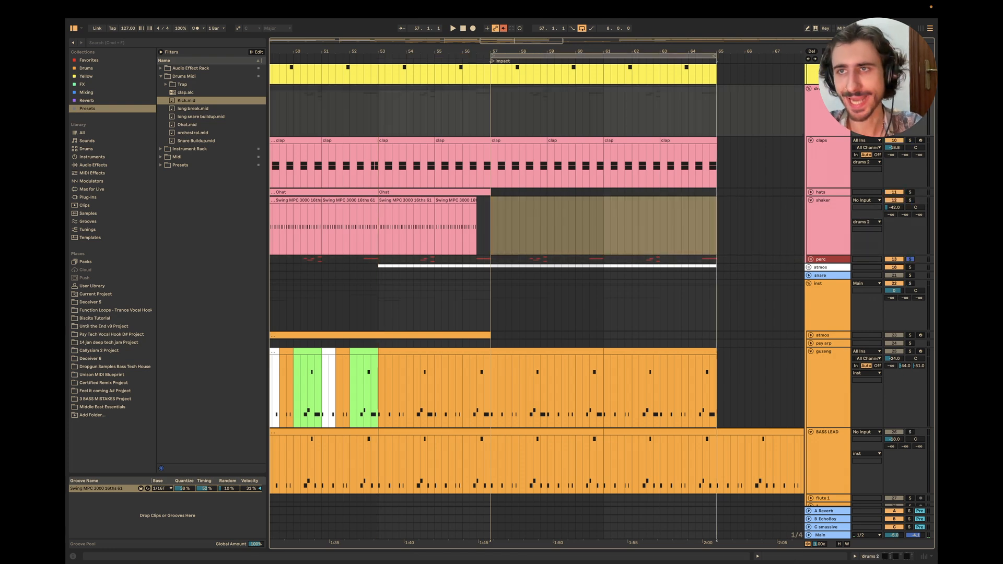
Step: Clear the track solos, collapse the inst group and play the full arrangement from 57.1.1
scroll(537, 282, "up", 5)
left_click(808, 237)
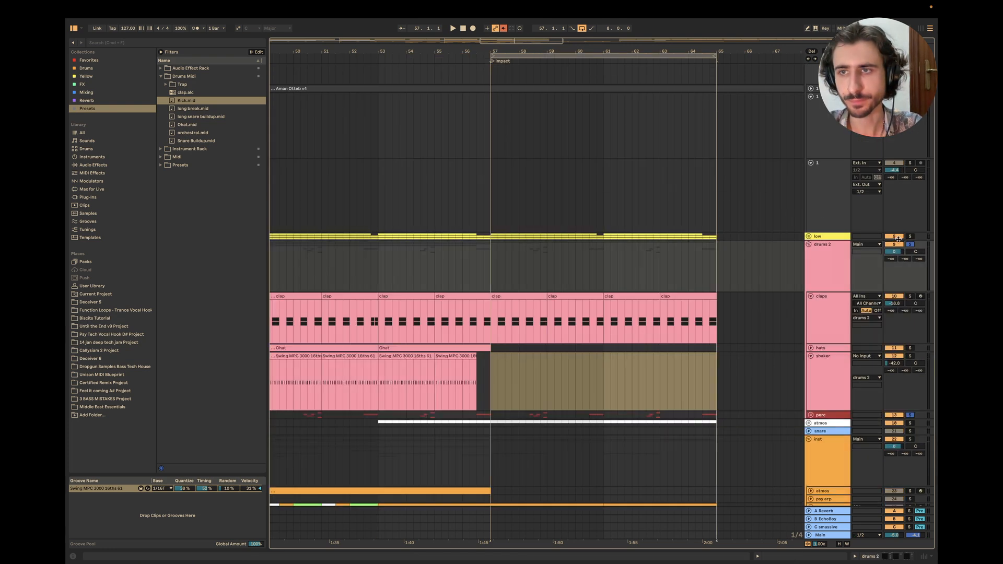
left_click(491, 267)
scroll(526, 268, "up", 1)
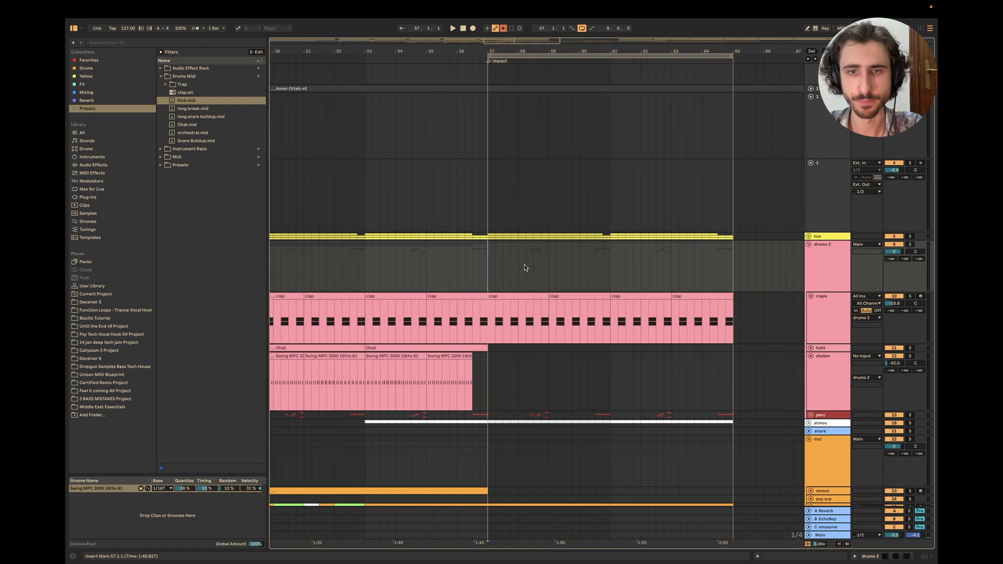
scroll(526, 267, "down", 5)
scroll(526, 268, "down", 2)
left_click(809, 252)
key("space")
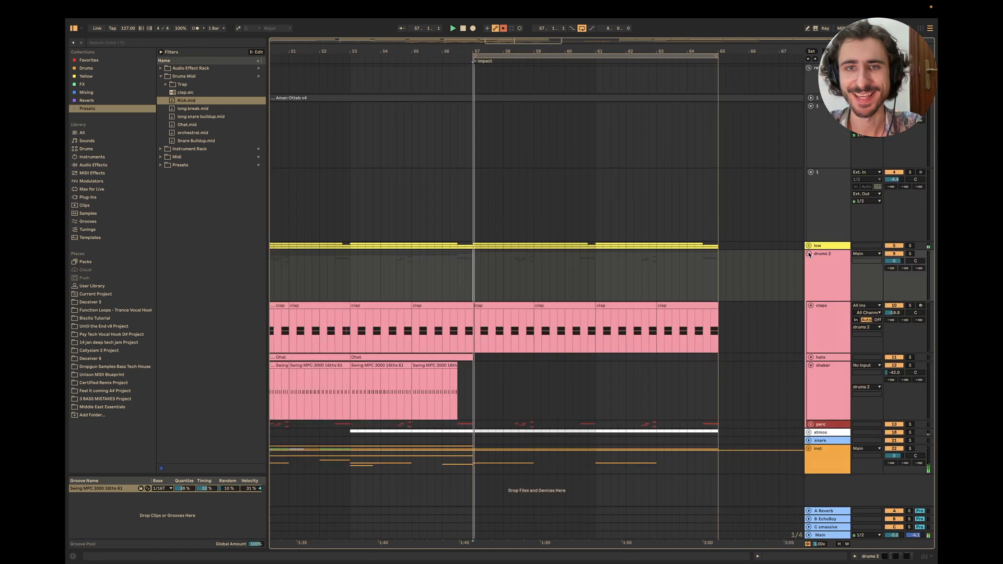
Step: Expand the perc group during playback and highlight its clips from 57.1.1 to 65.1.1
scroll(559, 310, "up", 3)
left_click_drag(480, 423, 540, 423)
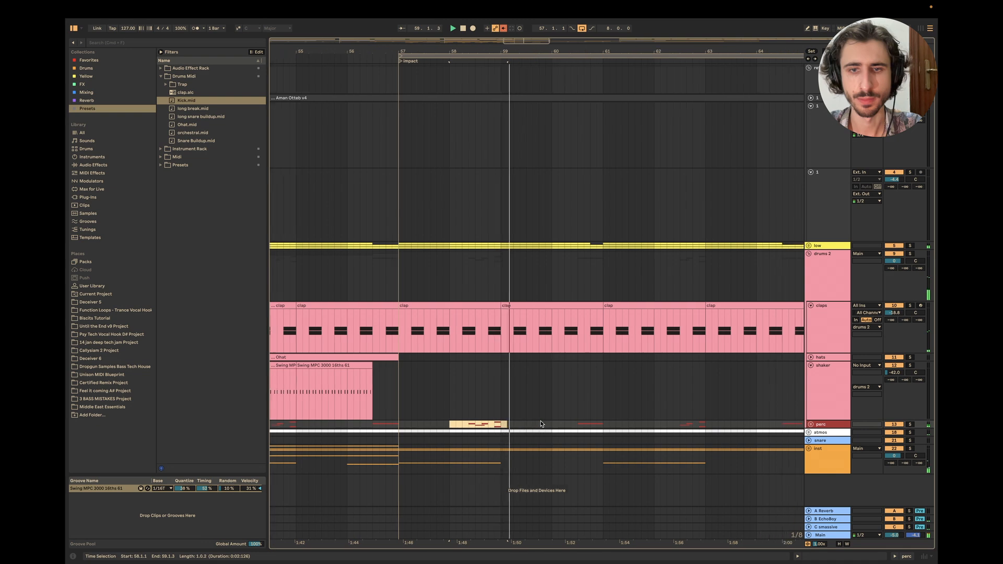
left_click(377, 425)
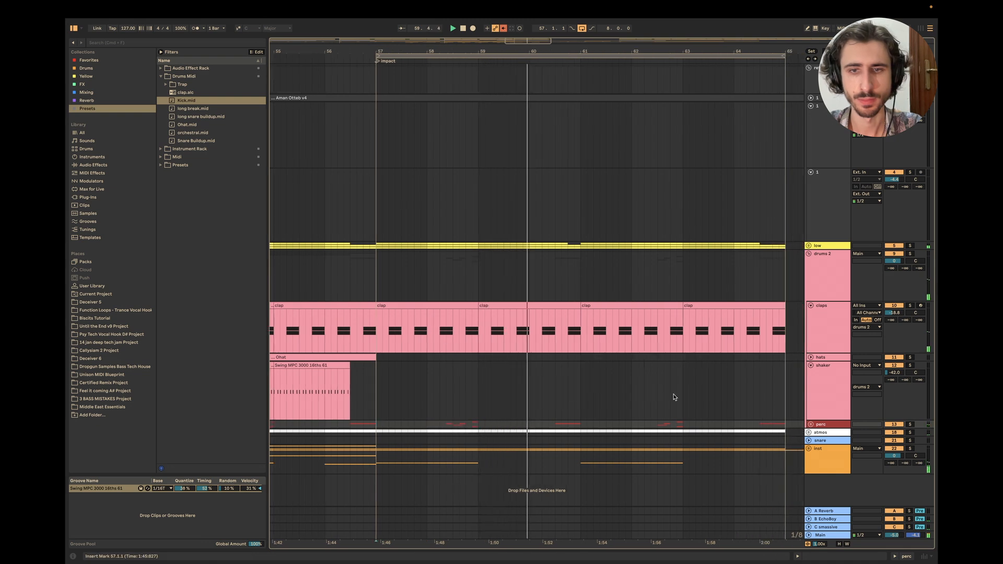
left_click(809, 424)
scroll(742, 415, "down", 2)
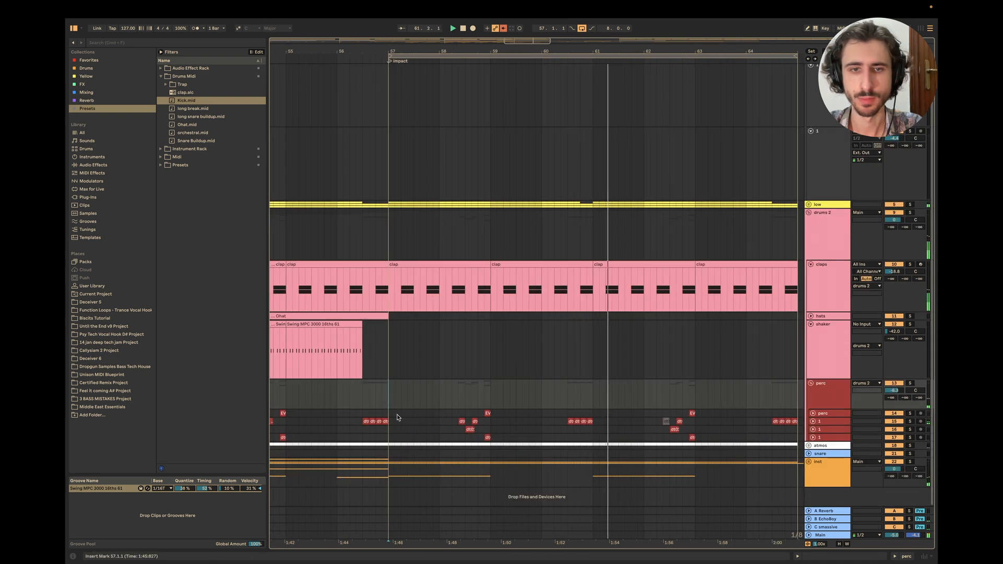
left_click(700, 450, "shift")
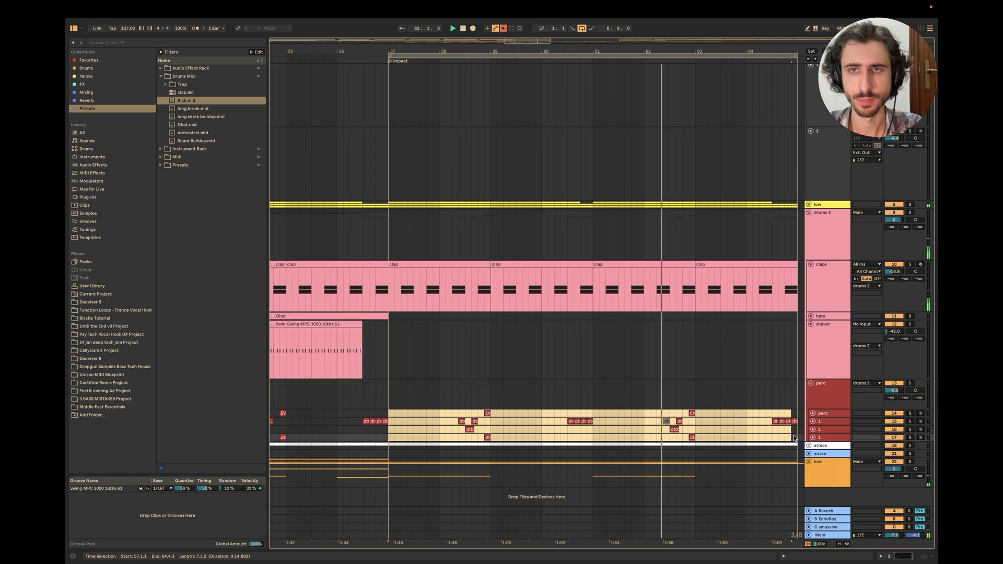
left_click(795, 438)
left_click_drag(795, 439, 391, 413)
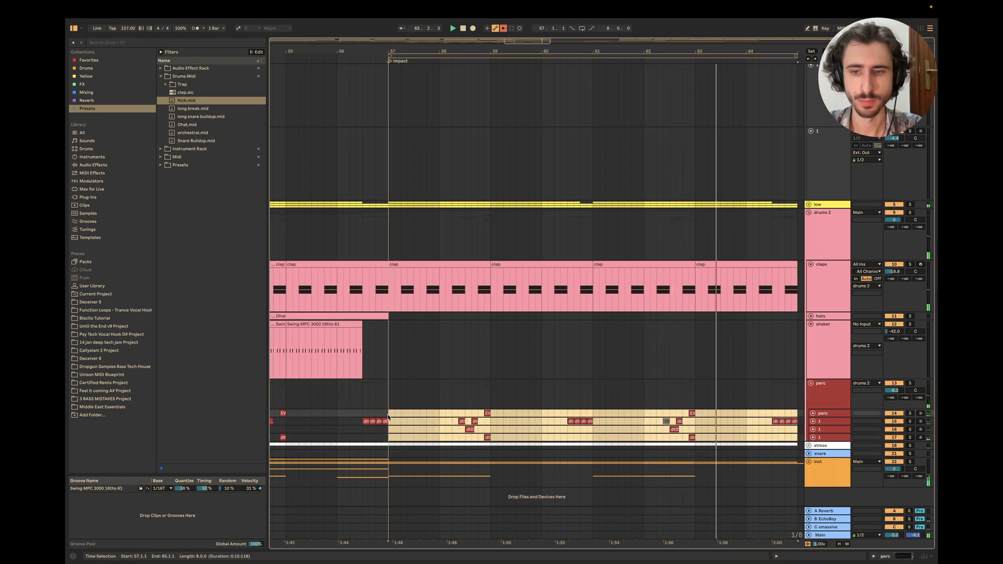
Step: Duplicate the Ohat clip twice so the hats track fills 57.1.1 to 65.1.1
left_click(333, 316)
key("super+d")
key("super+d")
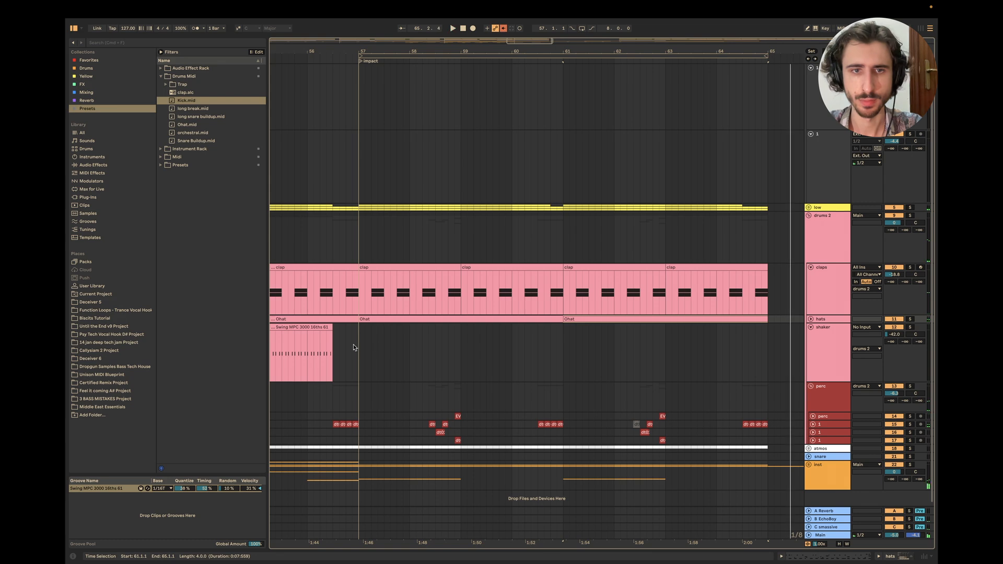
Step: Set the perc group's volume to -4.5 dB and play the looped 57.1.1 to 65.1.1 section, starting from 56.4.1
left_click_drag(353, 347, 772, 351)
key("super+l")
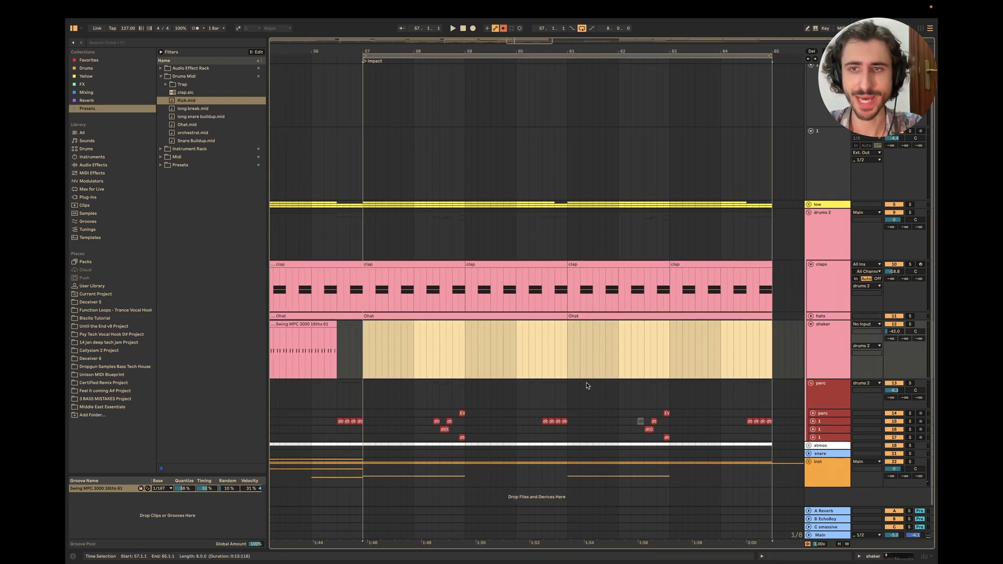
left_click_drag(894, 390, 894, 387)
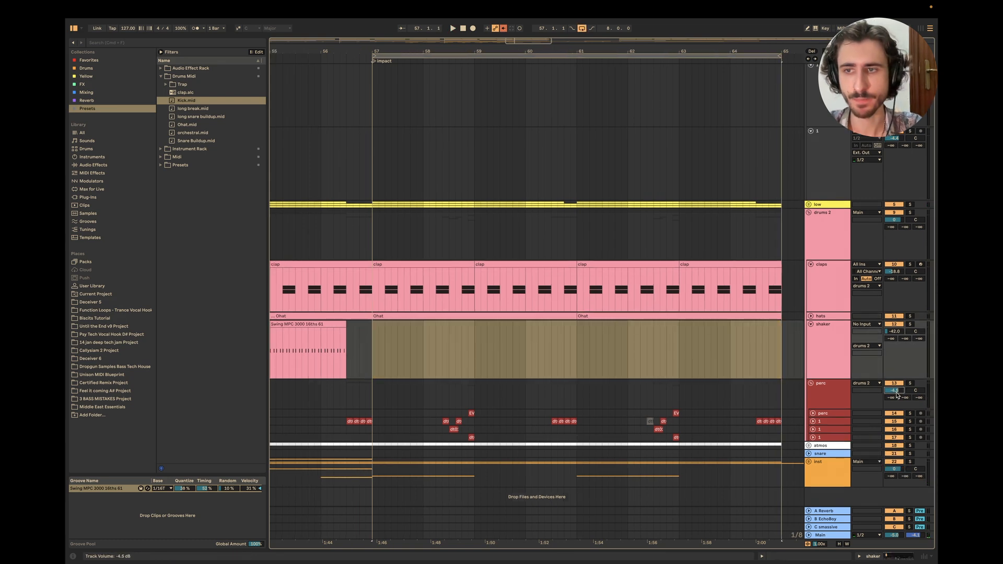
left_click(358, 361)
key("space")
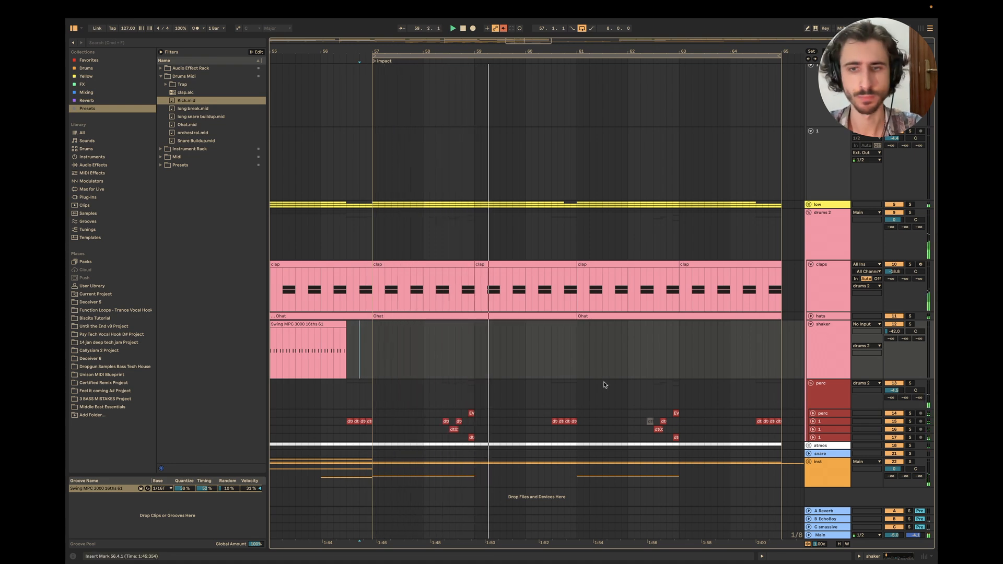
Step: Deactivate the hats clips from 57.1.1 to 65.1.1 and play the section from 58.1.1 without them
scroll(605, 385, "left", 1)
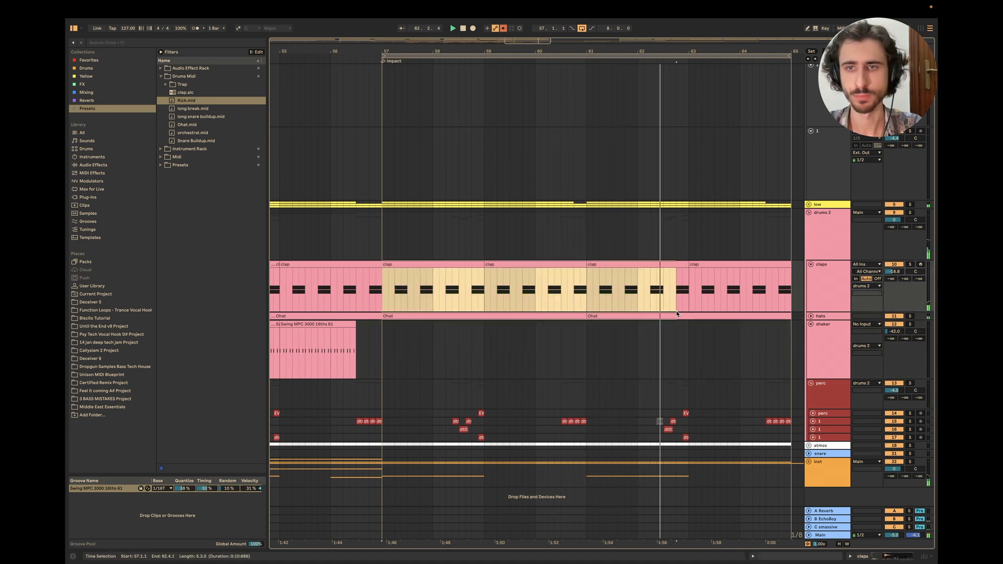
key("space")
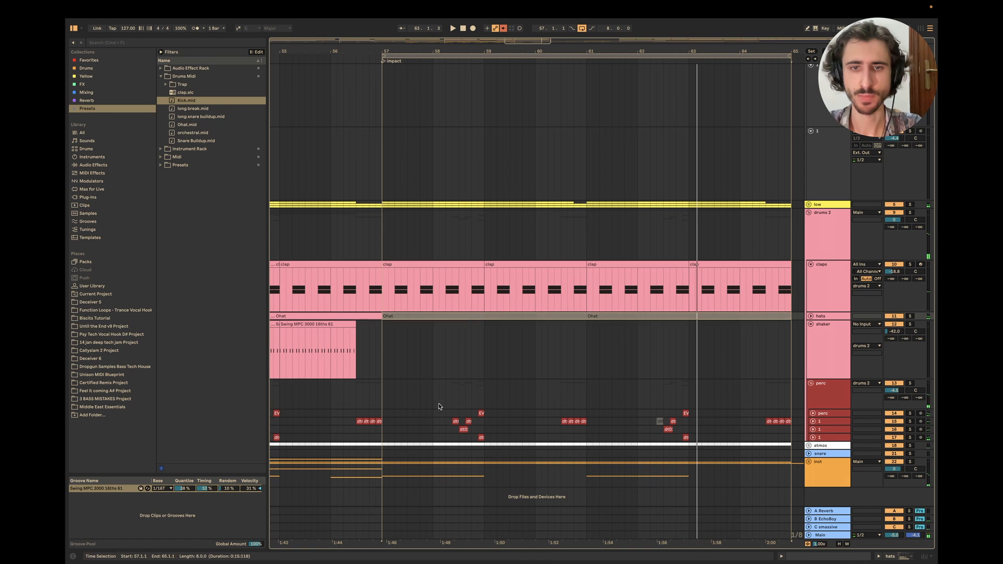
left_click(432, 410)
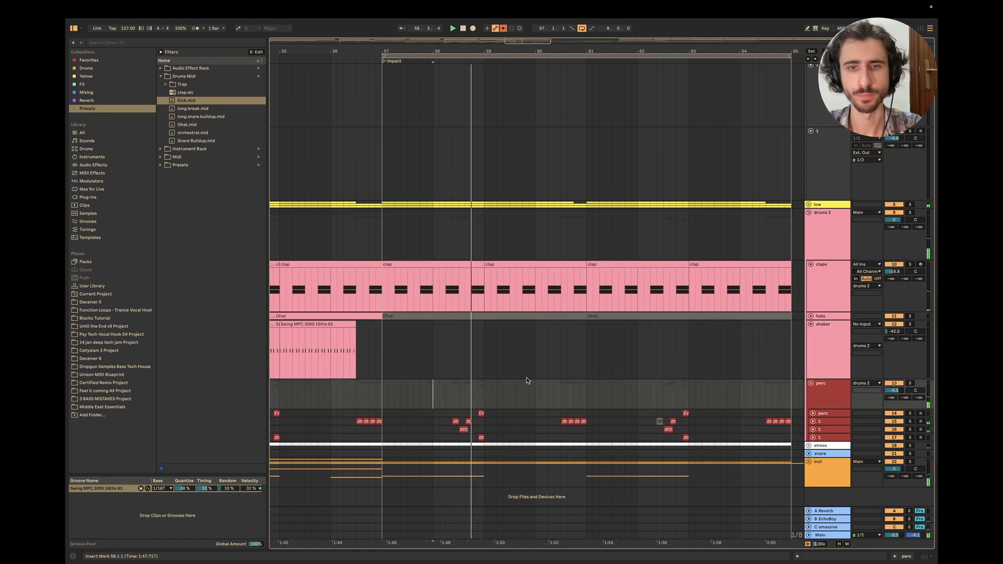
Step: Stop playback, collapse the shaker and claps tracks, and show the expanded inst and drums 2 groups together
left_click(814, 326)
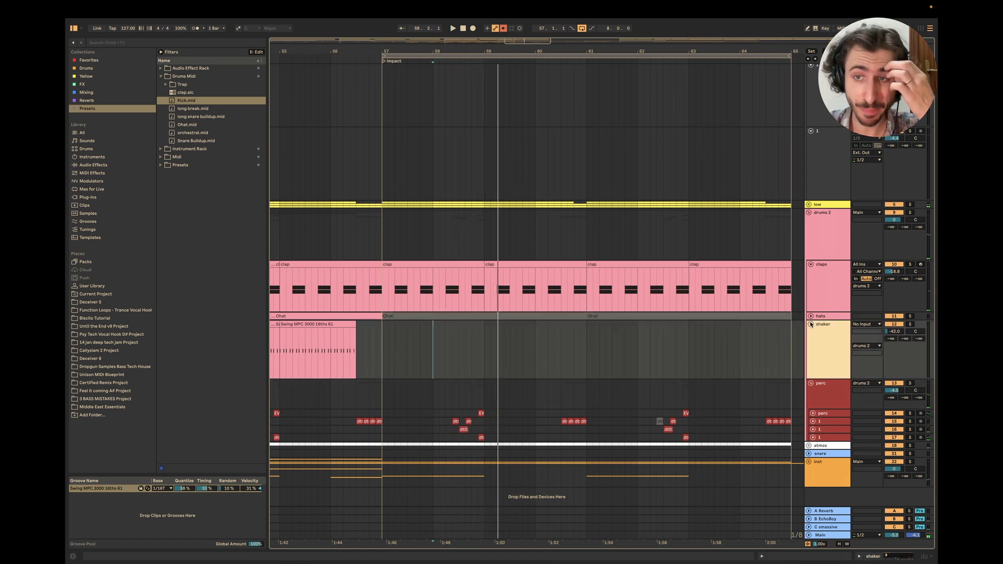
left_click(811, 325)
left_click(812, 305)
left_click(810, 254)
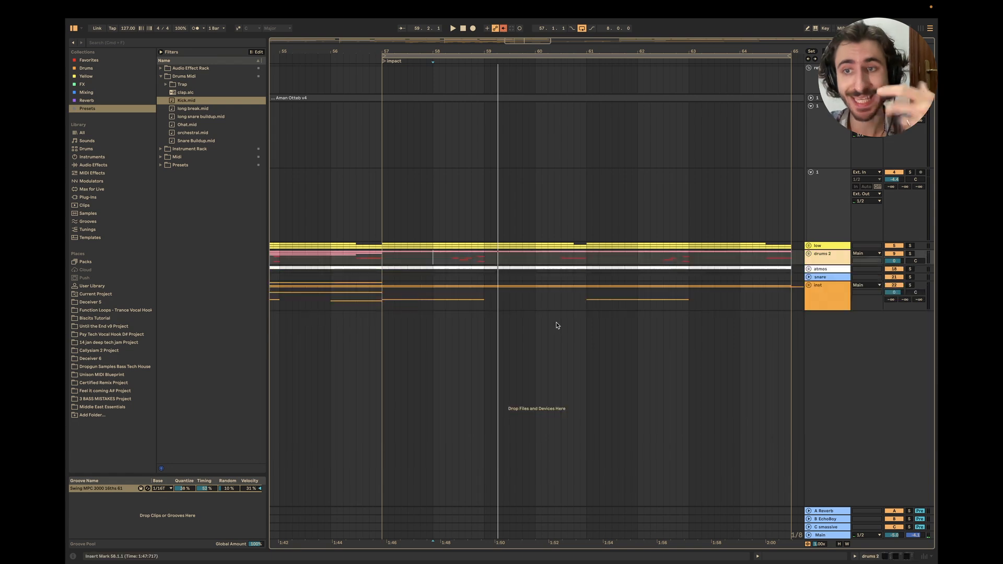
left_click(809, 286)
scroll(402, 394, "up", 4)
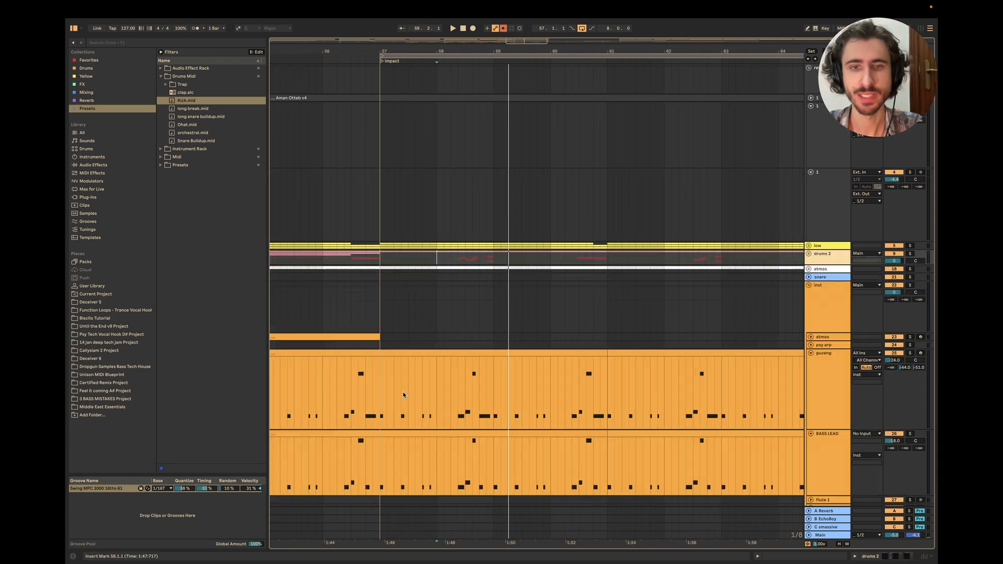
scroll(403, 394, "down", 5)
left_click(809, 157)
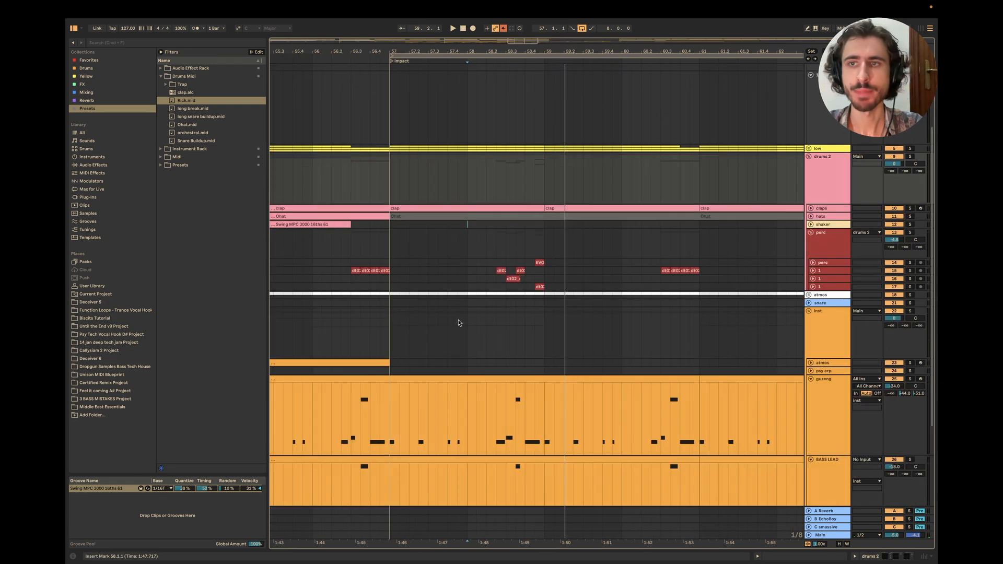
Step: Highlight the perc hits across the perc group's tracks around the phrase from 58.2.1 to 59.1.1
scroll(453, 323, "up", 3)
scroll(452, 323, "down", 4)
scroll(452, 325, "up", 1)
scroll(453, 324, "right", 1)
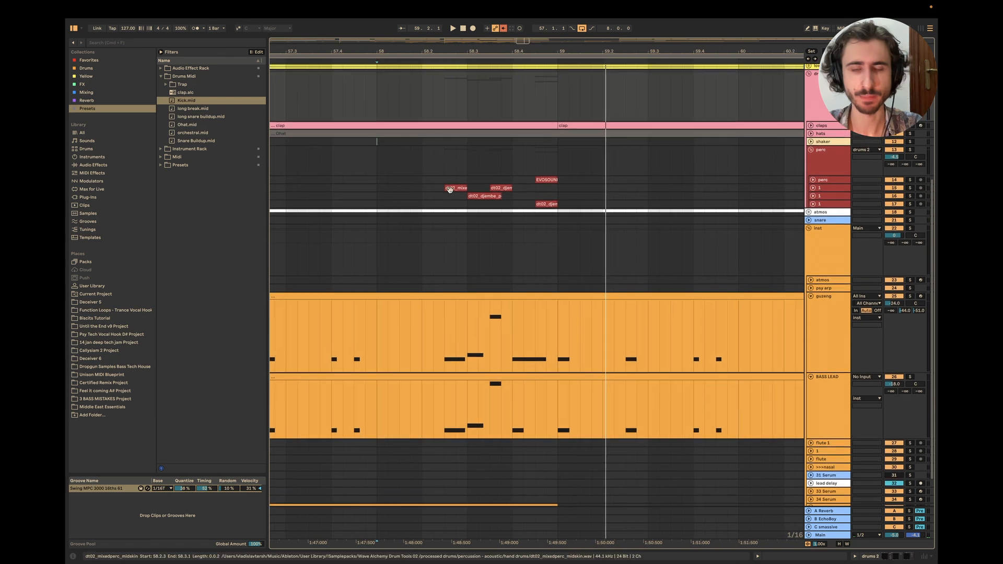
left_click_drag(422, 179, 556, 204)
Step: Highlight the guzeng phrase from 58.2.1 to 59.1.1 and the notes before it back to 57.1.1 for comparison
scroll(528, 384, "down", 3)
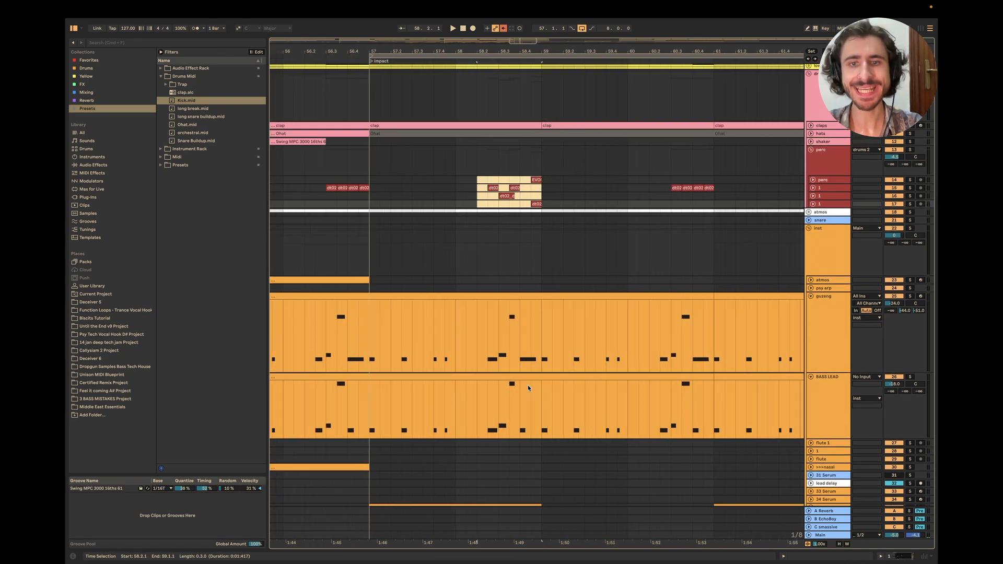
scroll(528, 385, "left", 1)
scroll(528, 385, "down", 1)
left_click_drag(512, 296, 579, 353)
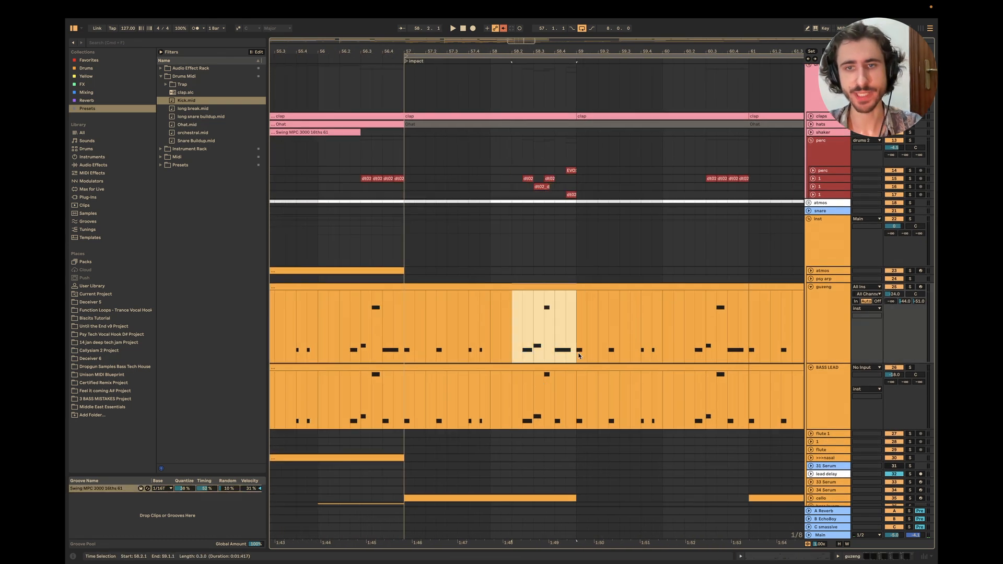
left_click_drag(514, 352, 403, 303)
left_click(401, 226)
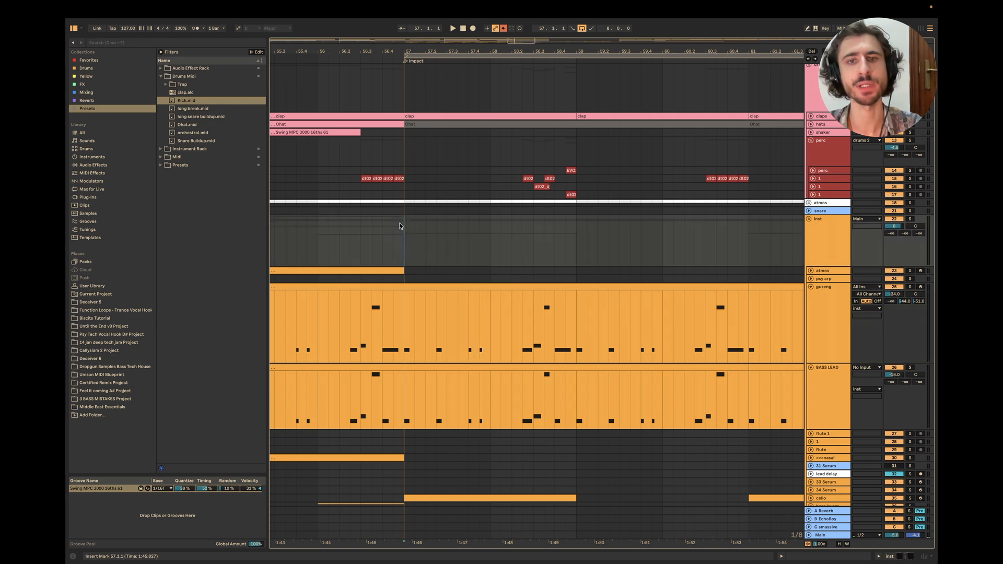
Step: Replace the deactivated hats clips from 57.1.1 to 65.1.1 by duplicating the preceding Ohat clip twice
left_click(355, 123)
key("super+d")
key("super+d")
scroll(355, 121, "down", 2)
scroll(355, 122, "left", 4)
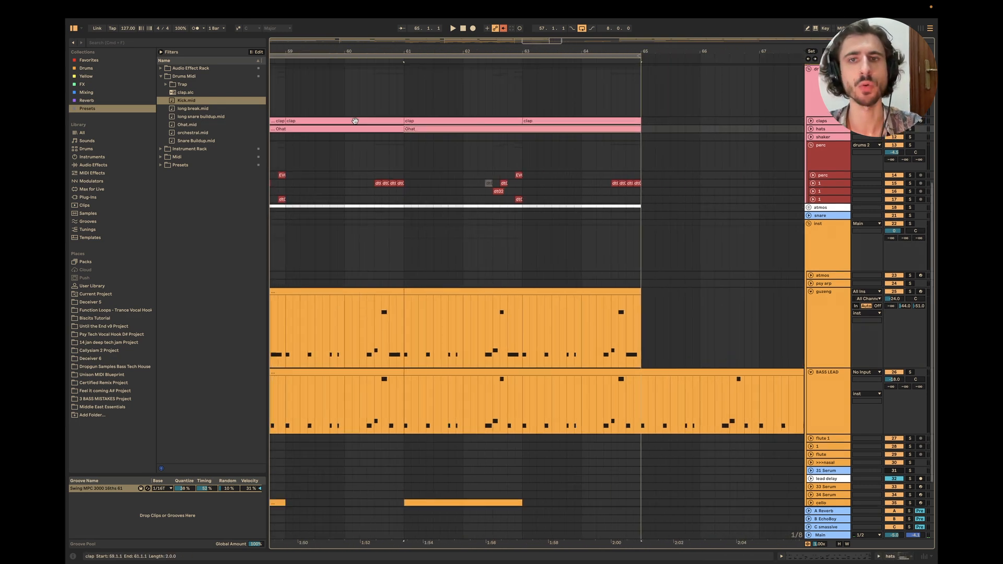
scroll(355, 123, "right", 2)
scroll(355, 124, "down", 1)
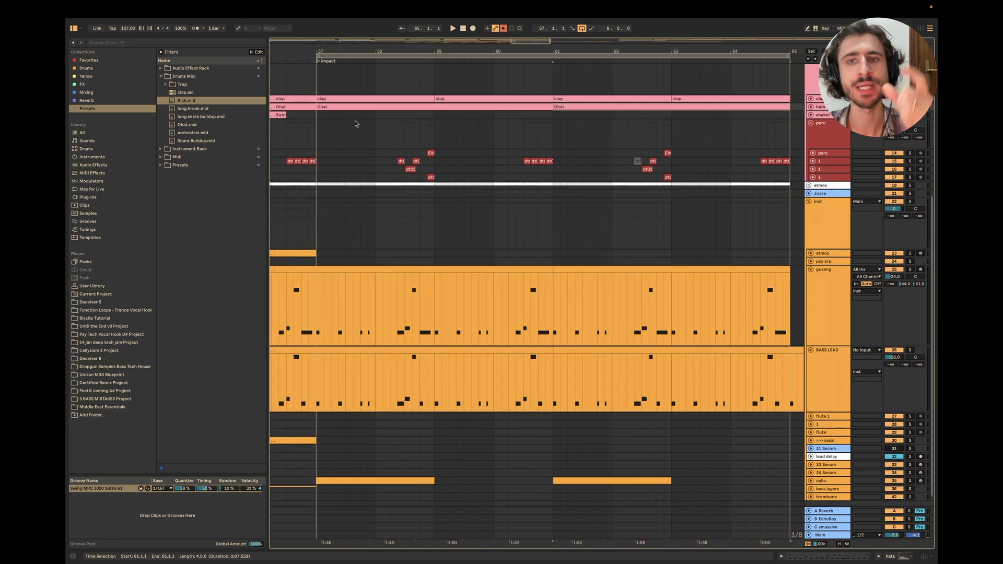
Step: Play the section with the perc clips from 57.1.1 and select the deactivated perc clip at 62.2.3
left_click(317, 155)
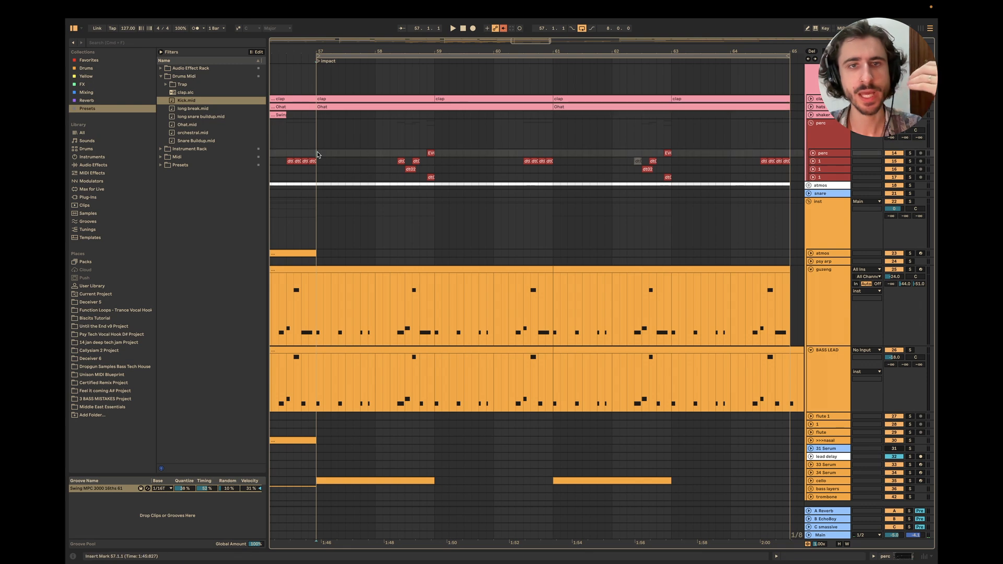
left_click_drag(317, 155, 790, 178)
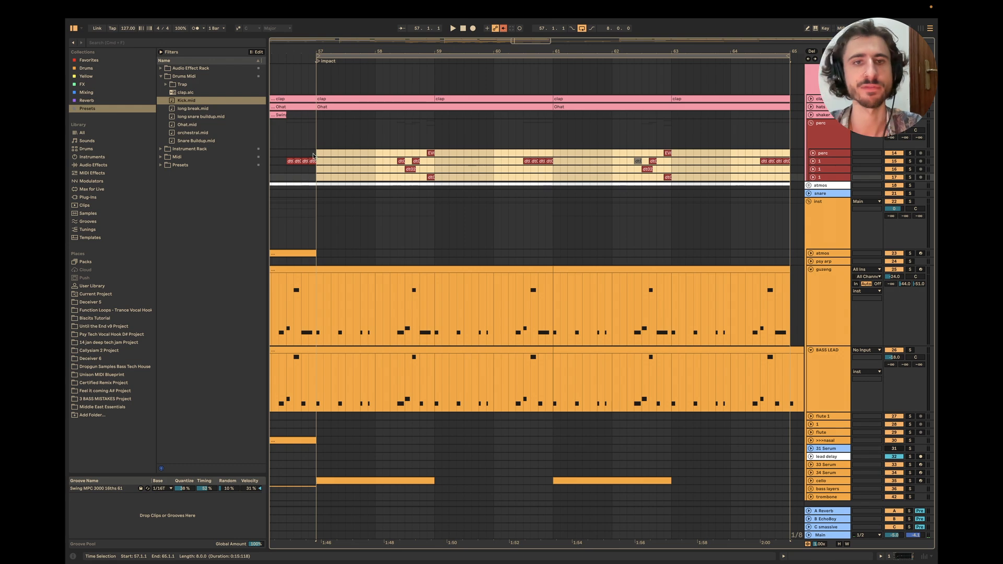
left_click(314, 156)
key("space")
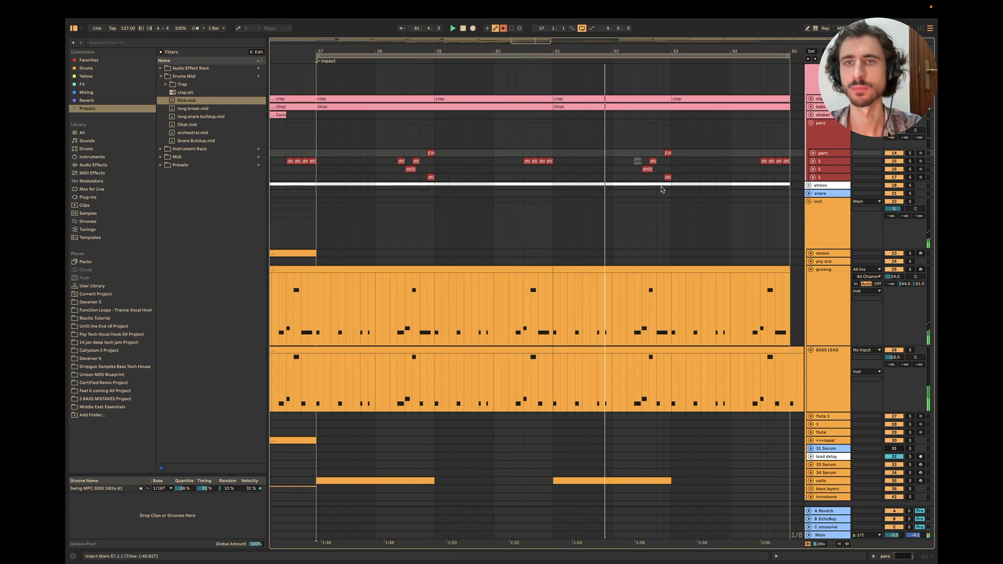
left_click(638, 161)
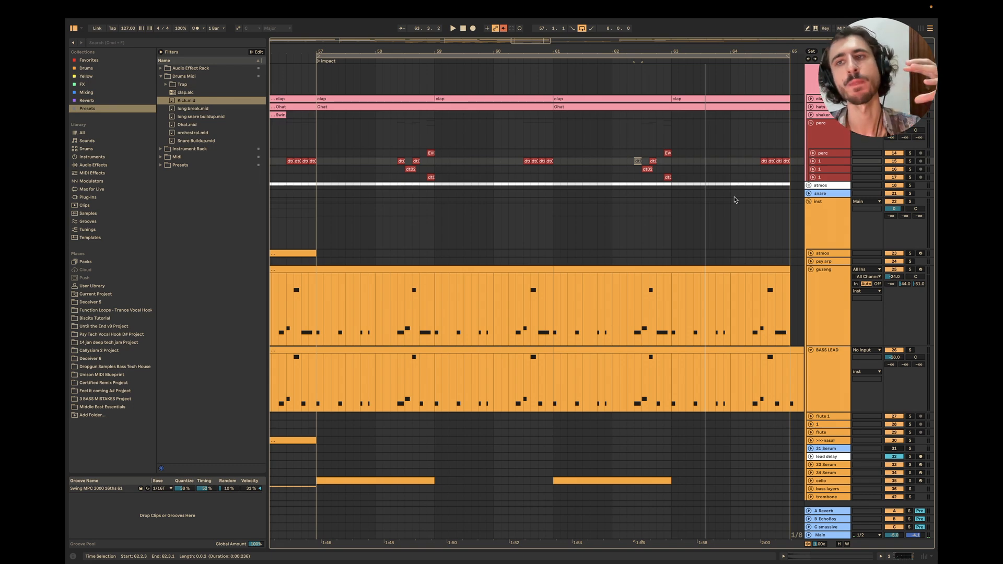
Step: Collapse the drums 2 group and switch to Keynote to view the "How to humanize drums" slide
scroll(811, 274, "up", 5)
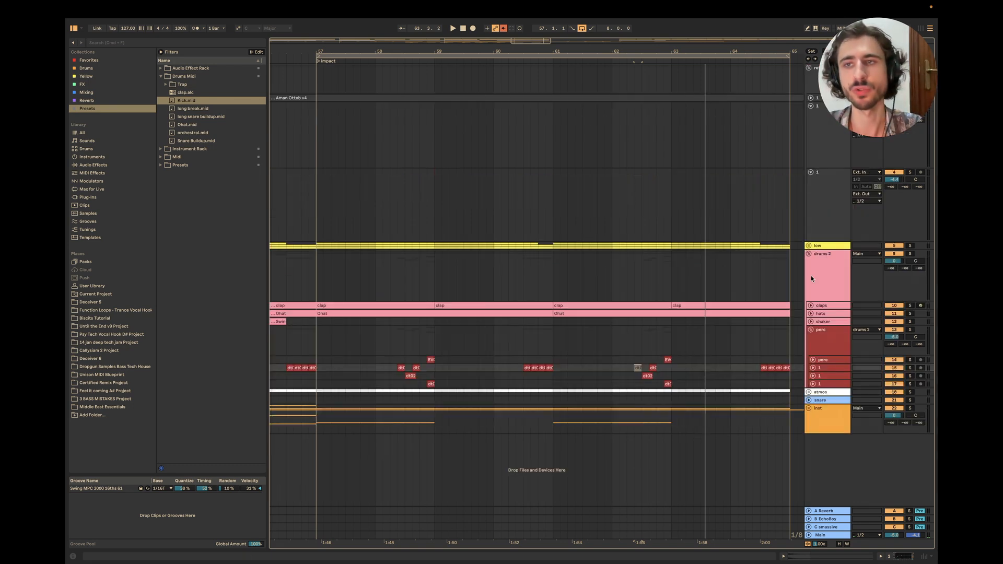
left_click(809, 254)
key("super+Tab")
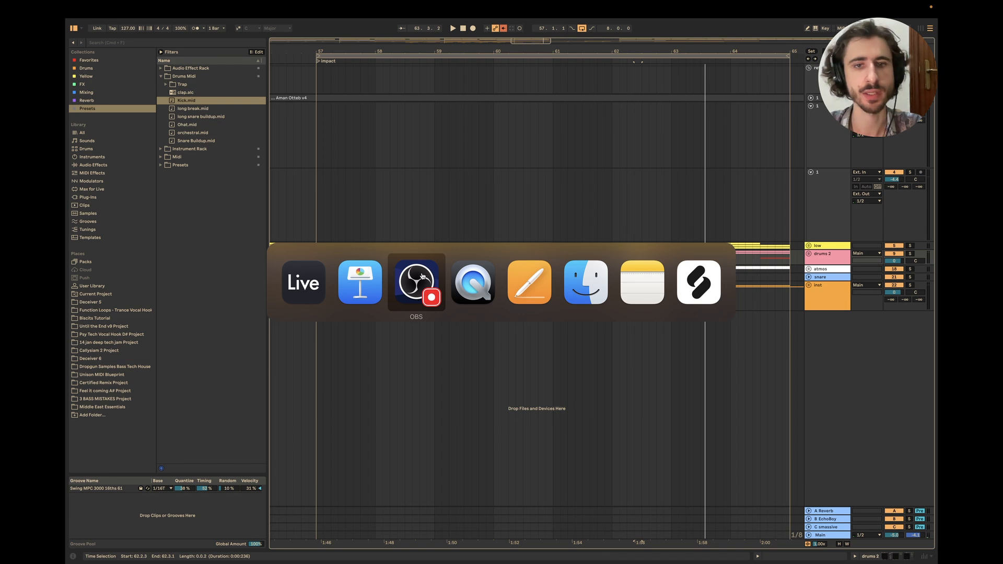
left_click(362, 284)
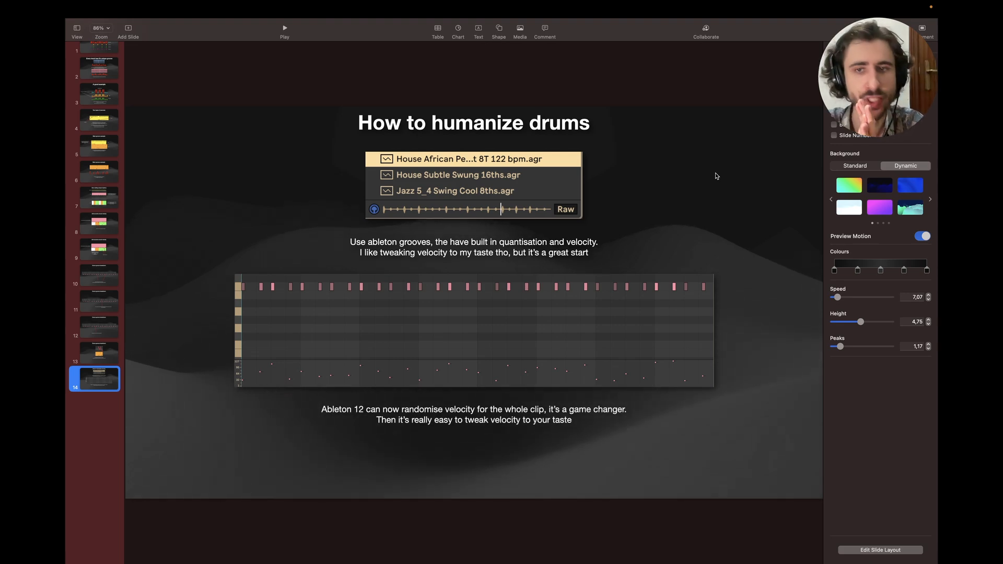
Step: Switch back to Ableton Live and add the House African Perc Accent 8T 122 bpm groove at 57.1.1 on a new, unfolded MIDI track
key("ctrl+Left")
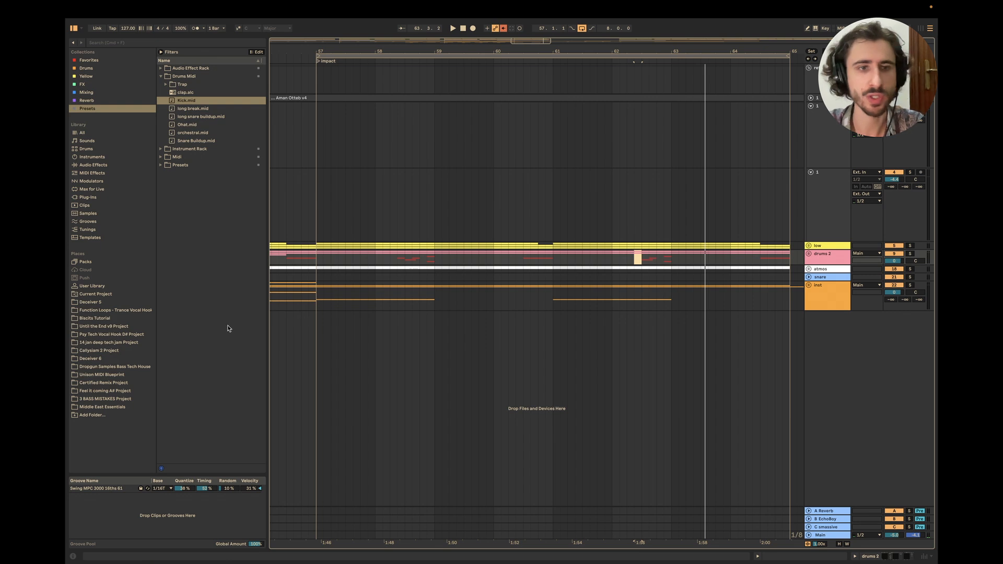
left_click(99, 224)
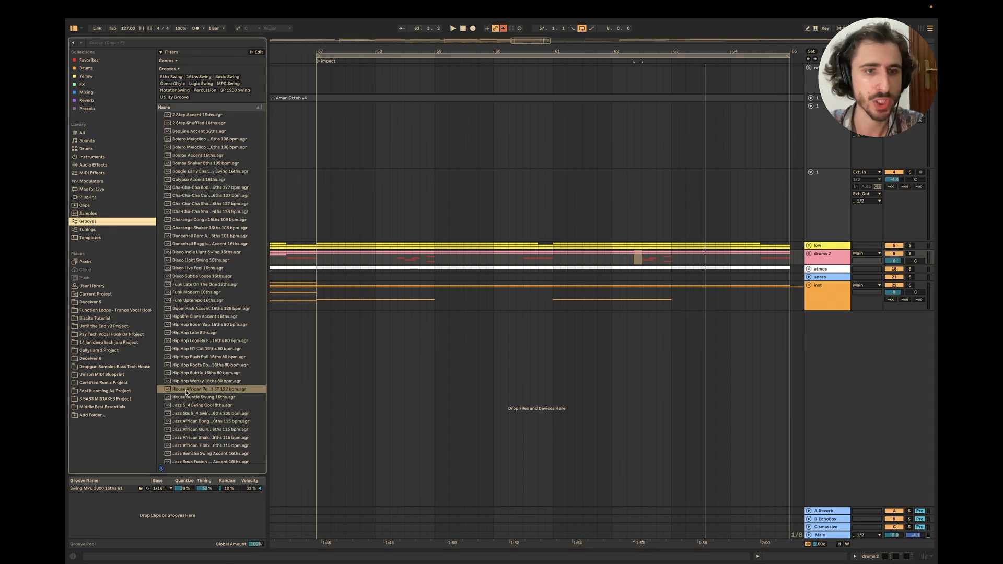
left_click_drag(186, 393, 314, 352)
scroll(337, 355, "up", 3)
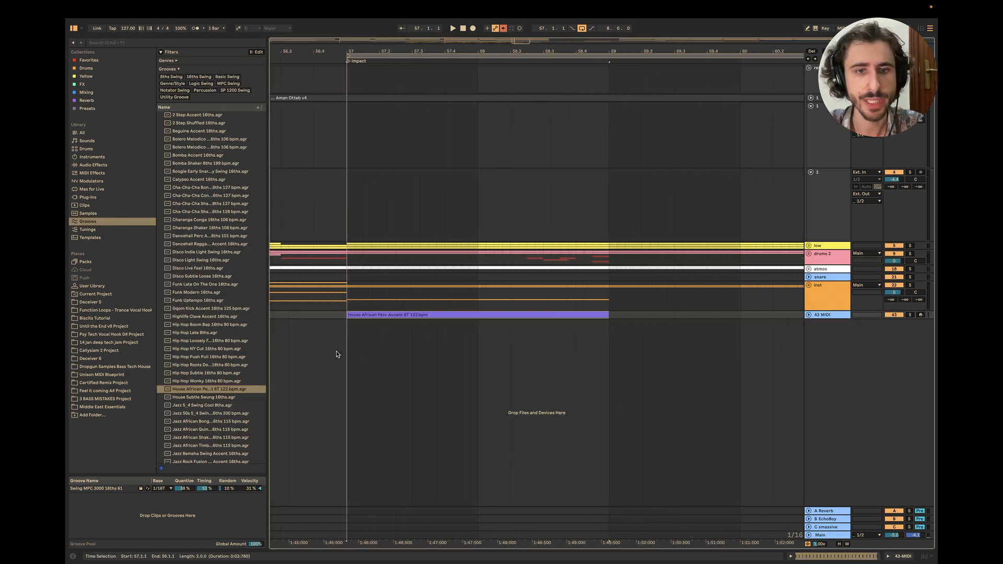
scroll(336, 355, "left", 1)
left_click(808, 316)
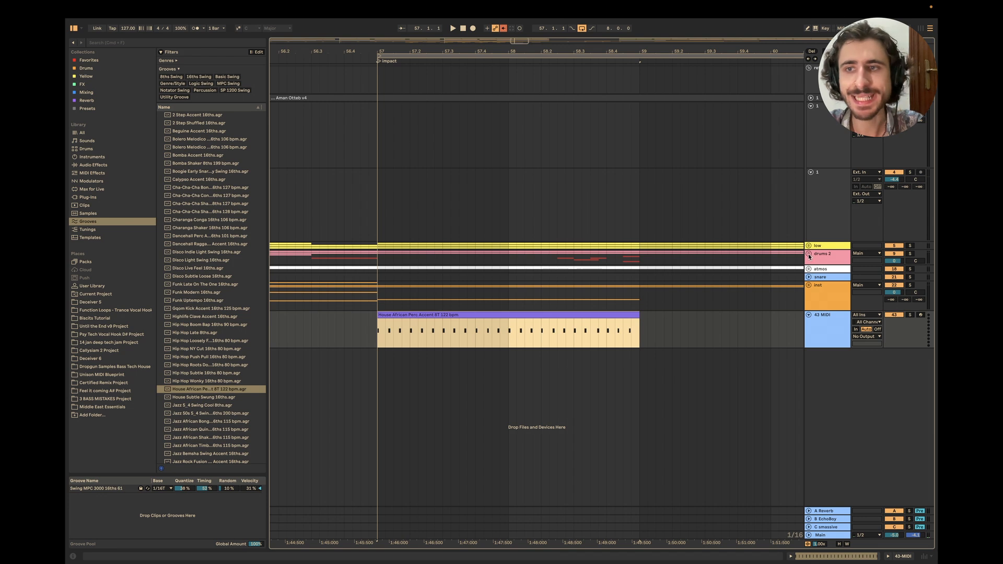
Step: Expand the drums 2 group and move the House African Perc groove clip onto the shaker track at 57.1.1
left_click(809, 255)
scroll(810, 292, "left", 1)
left_click(811, 316)
scroll(636, 344, "down", 3)
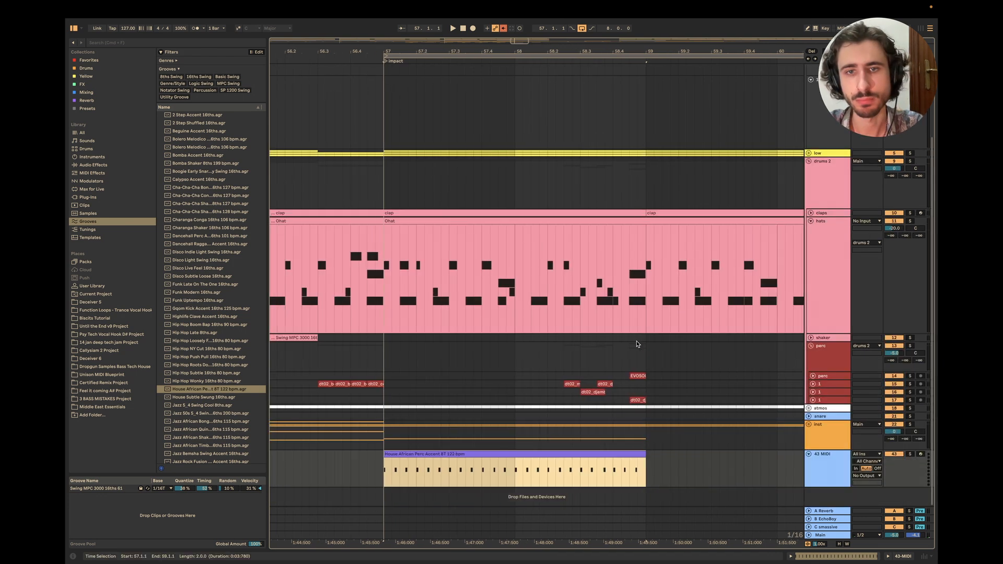
left_click_drag(540, 469, 539, 337)
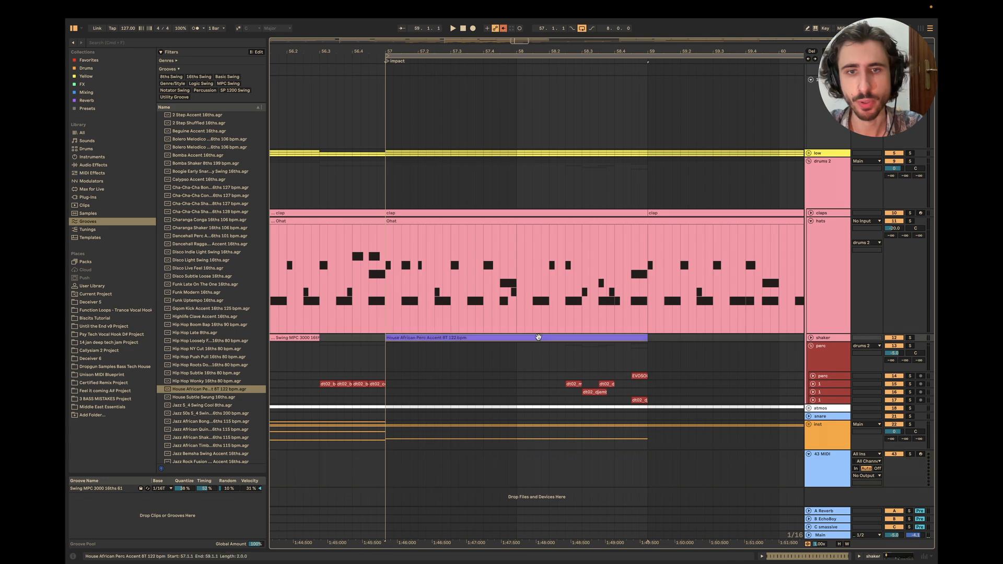
Step: Open the groove clip on the shaker track, transpose all its notes up two octaves to C3, and play it
double_click(538, 337)
scroll(162, 382, "down", 1)
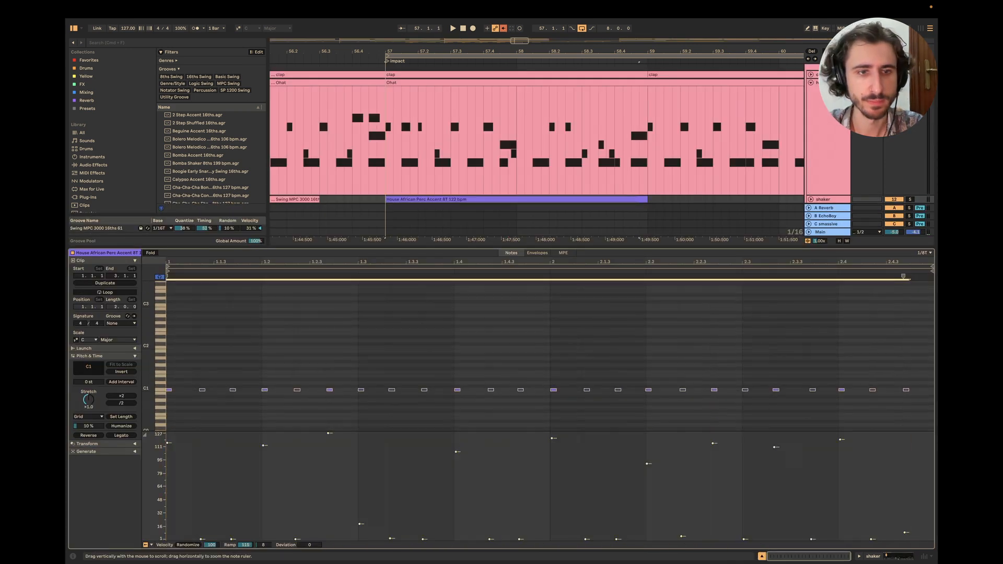
key("shift+Up")
key("shift+Up")
key("space")
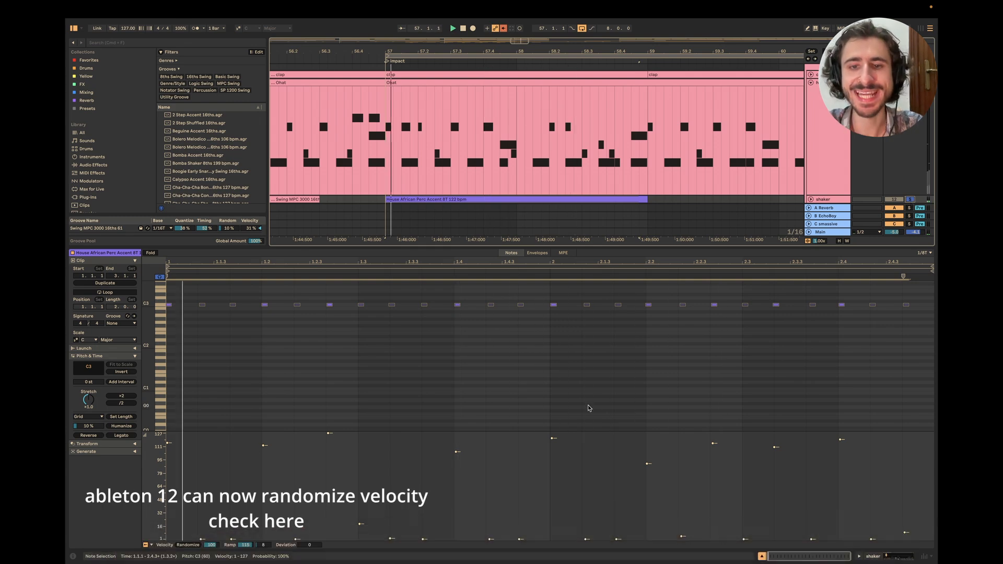
Step: Listen to the shaker groove together with the claps, view the clap clip's notes, and hide the clip view
scroll(738, 121, "up", 2)
left_click(747, 136)
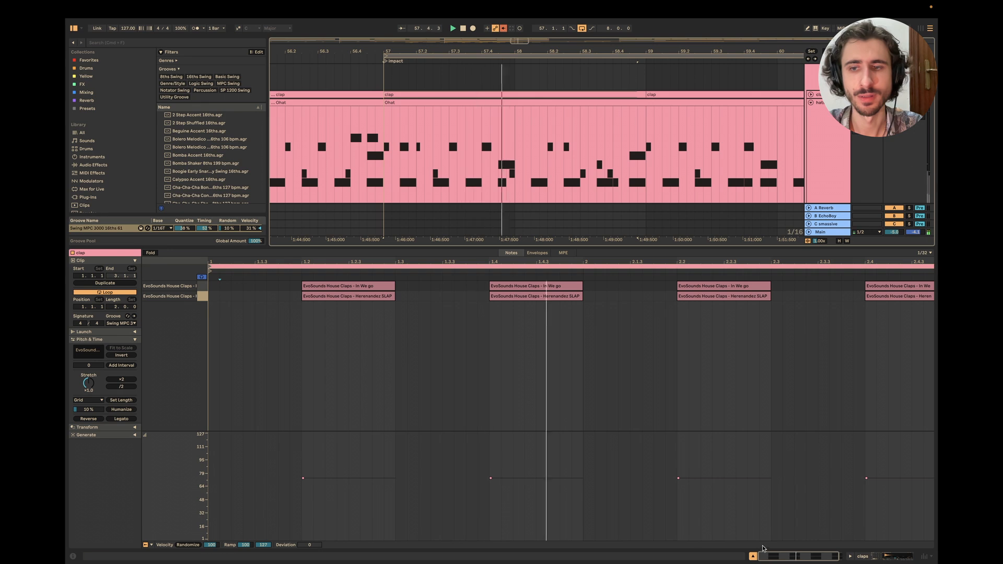
key("super+alt+l")
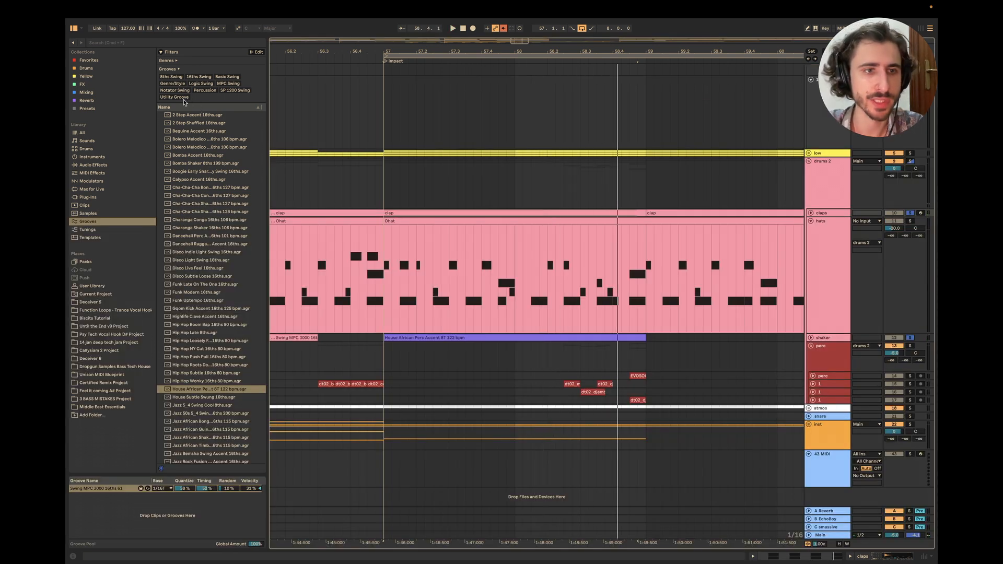
Step: Filter the grooves by MPC Swing and apply Swing MPC 3000 16ths 57 to the shaker clip at 57.1.1
left_click(224, 84)
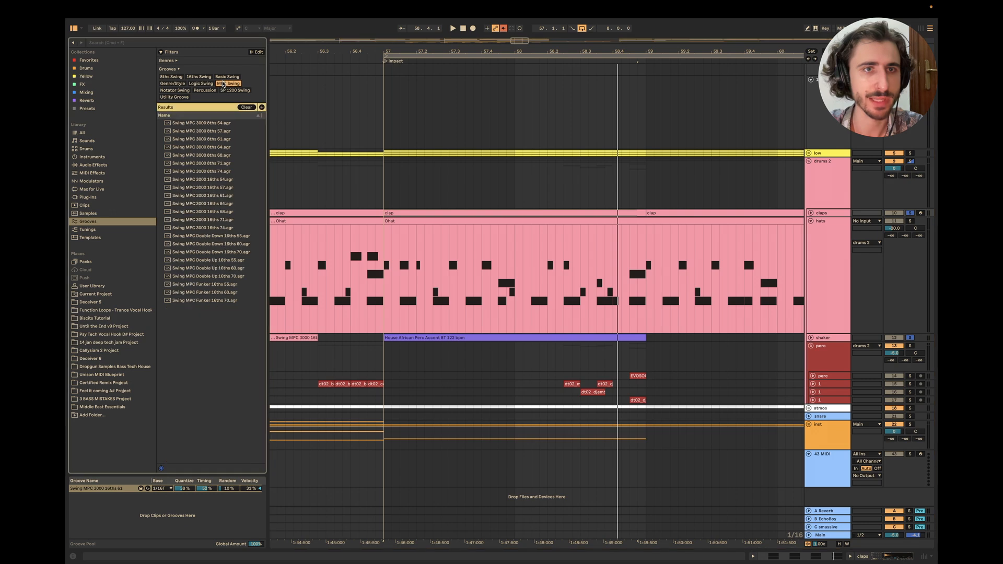
left_click(214, 188)
left_click(386, 339)
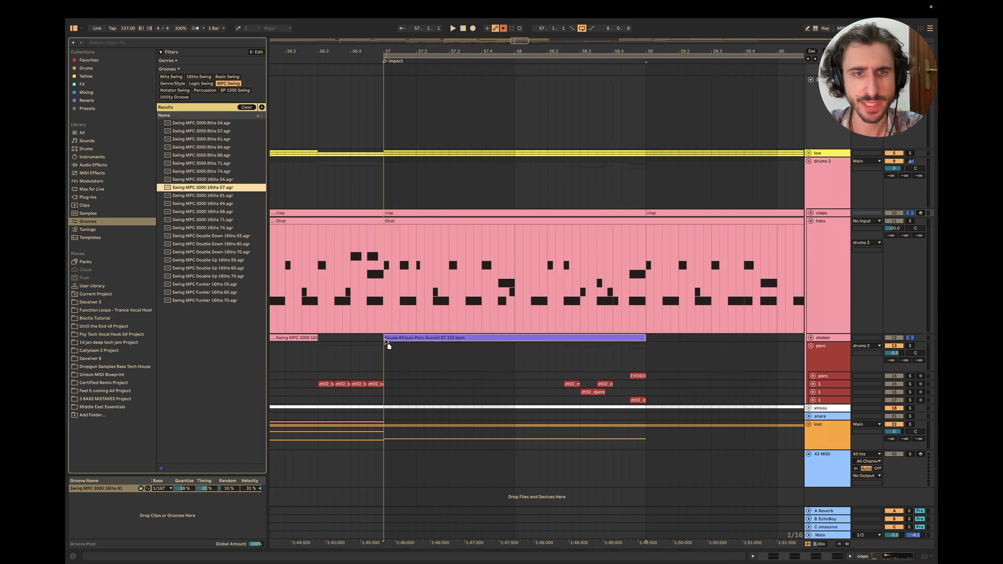
Step: Open the shaker clip, transpose its notes down to C3, and play it with the swing groove applied
double_click(387, 339)
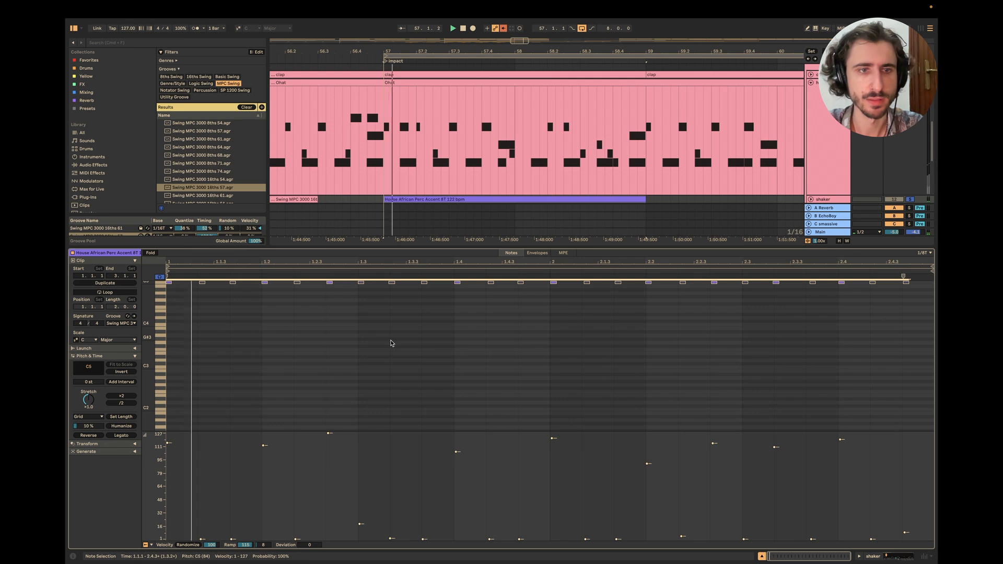
key("shift+Down")
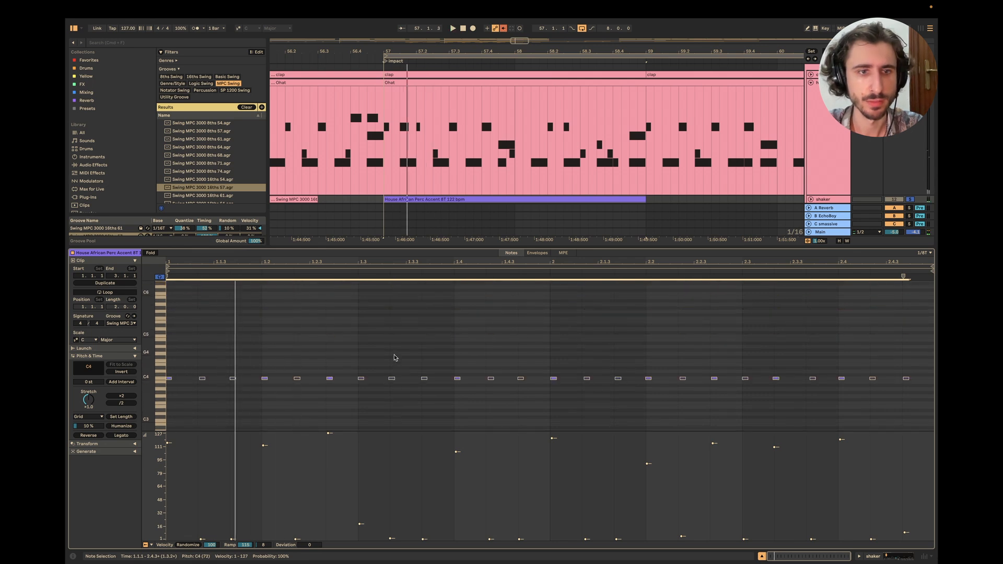
key("shift+Down")
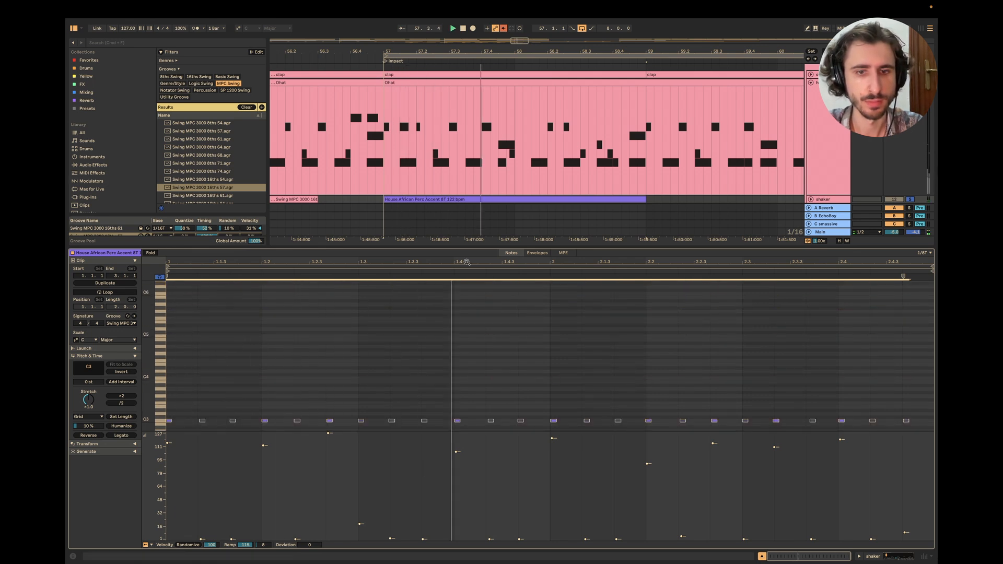
scroll(464, 161, "down", 3)
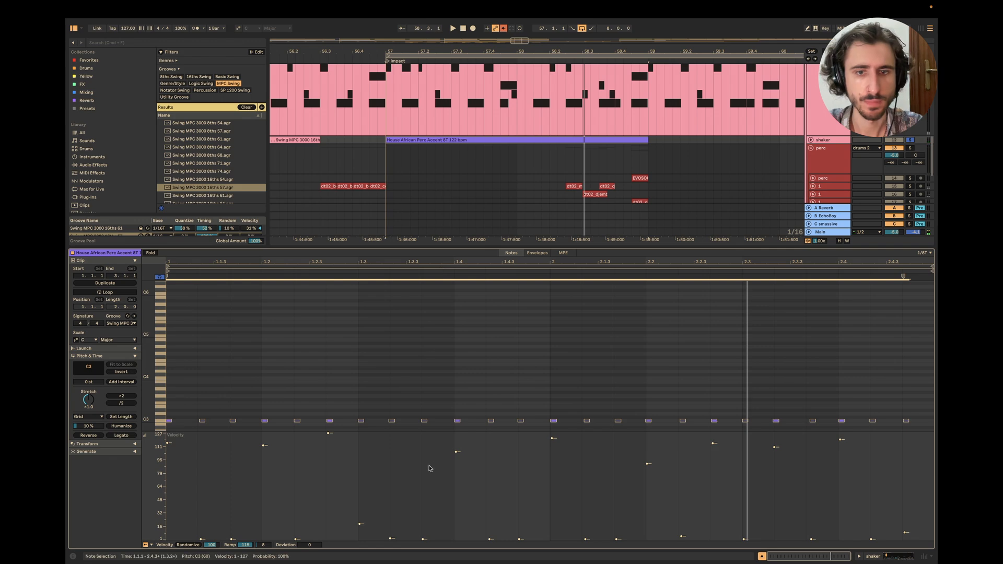
Step: Replace the shaker clip at 57.1.1 with a Swing MPC 3000 16ths 57 groove clip and transpose all its notes up to C3
left_click(433, 144)
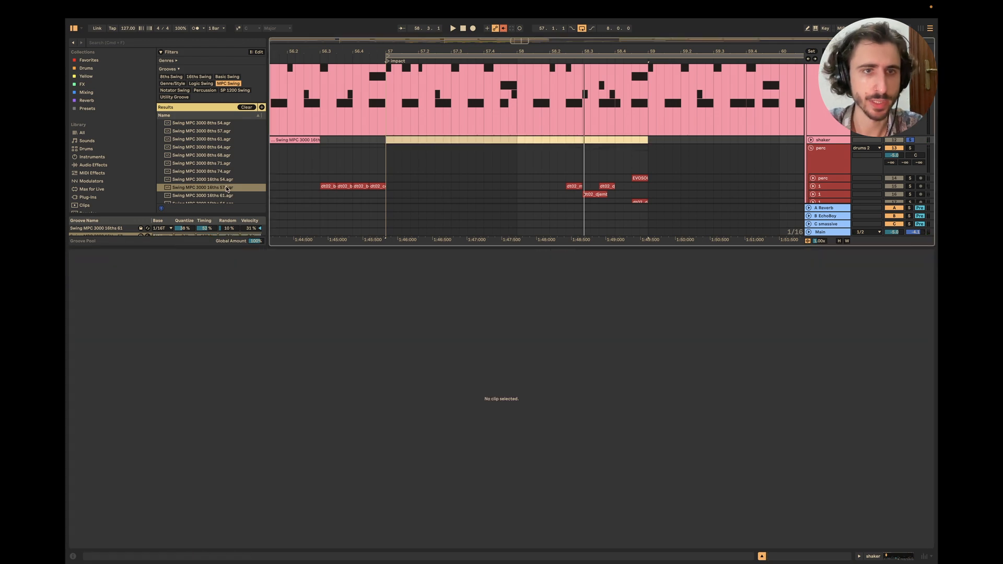
left_click_drag(226, 189, 385, 146)
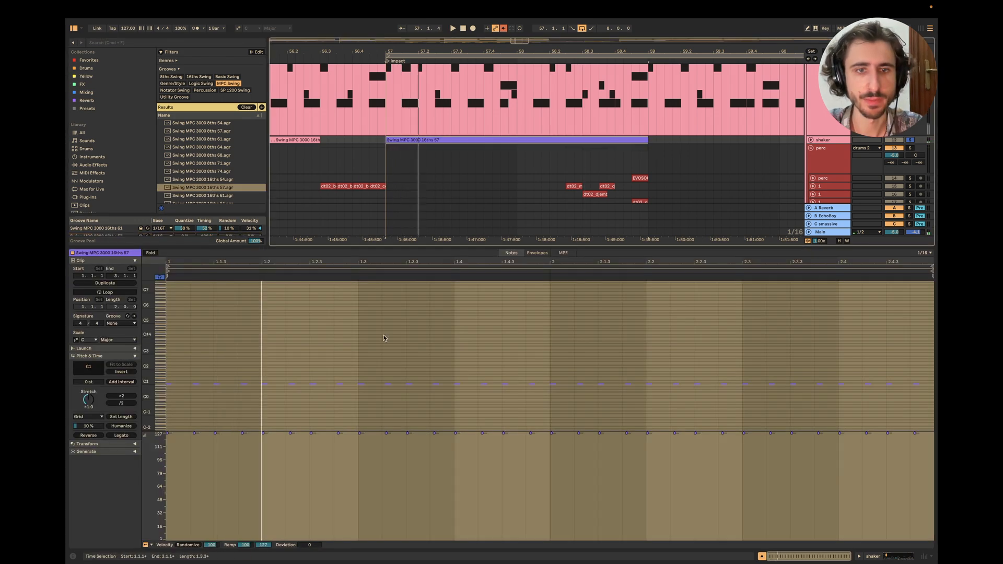
left_click(383, 338)
key("super+a")
key("shift+Up")
key("shift+Up")
Step: Play the Swing MPC 3000 16ths 57 shaker clip, hide the clip view, and delete the clip
key("space")
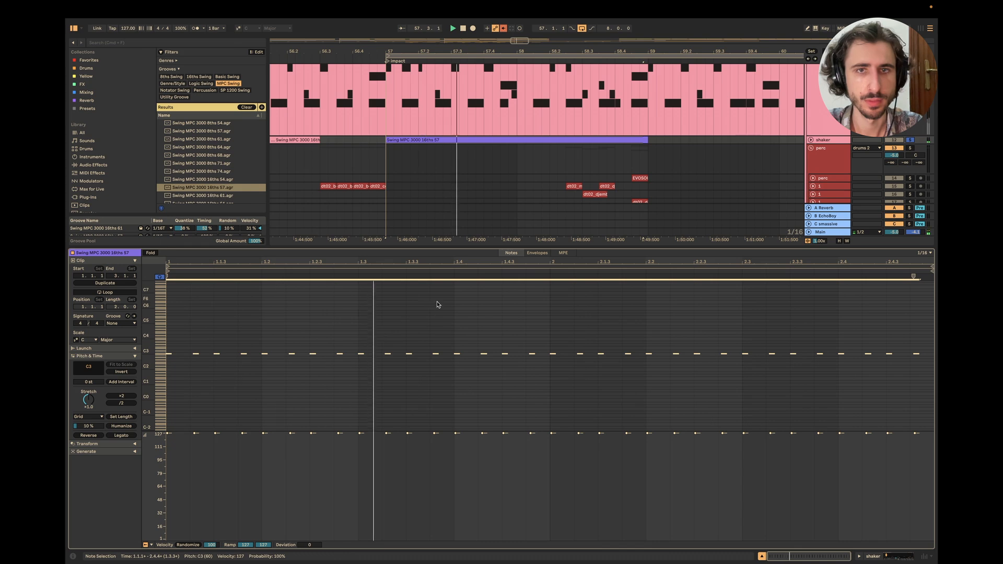
key("space")
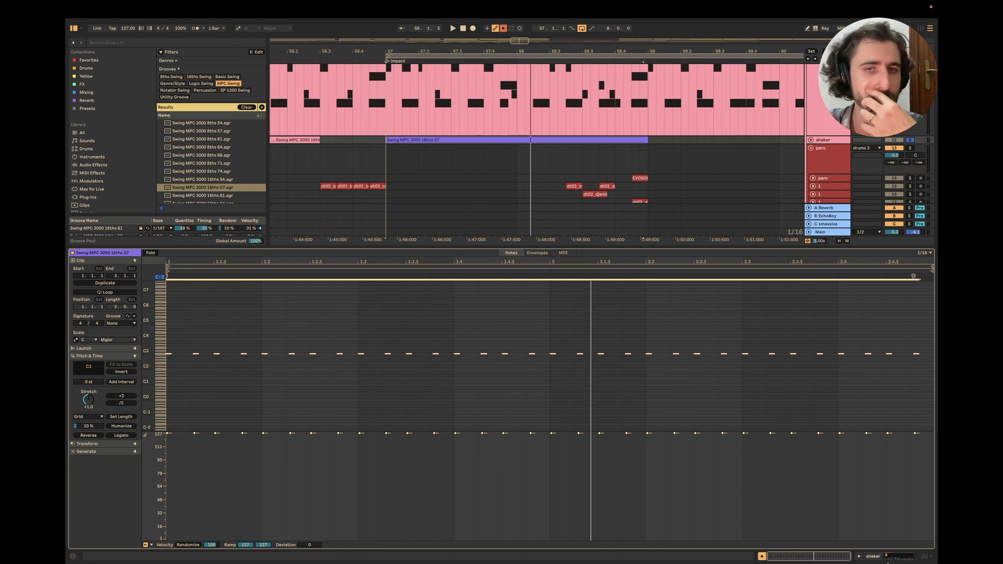
left_click(759, 557)
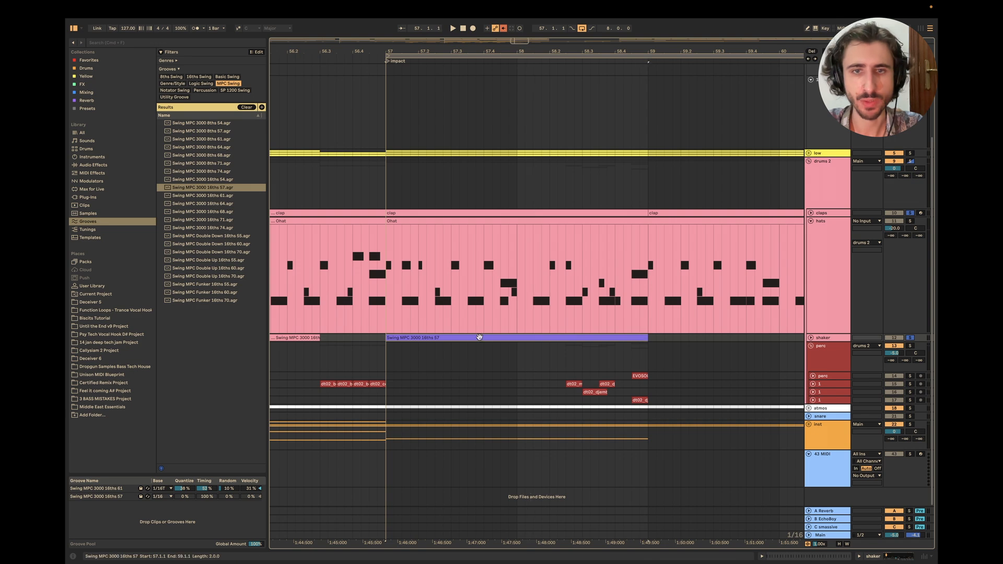
left_click(480, 339)
Step: Open the Ohat clip at 57.1.1, select its notes by their velocities, and set the clip's groove to Swing MPC 3000 16ths 61
double_click(487, 255)
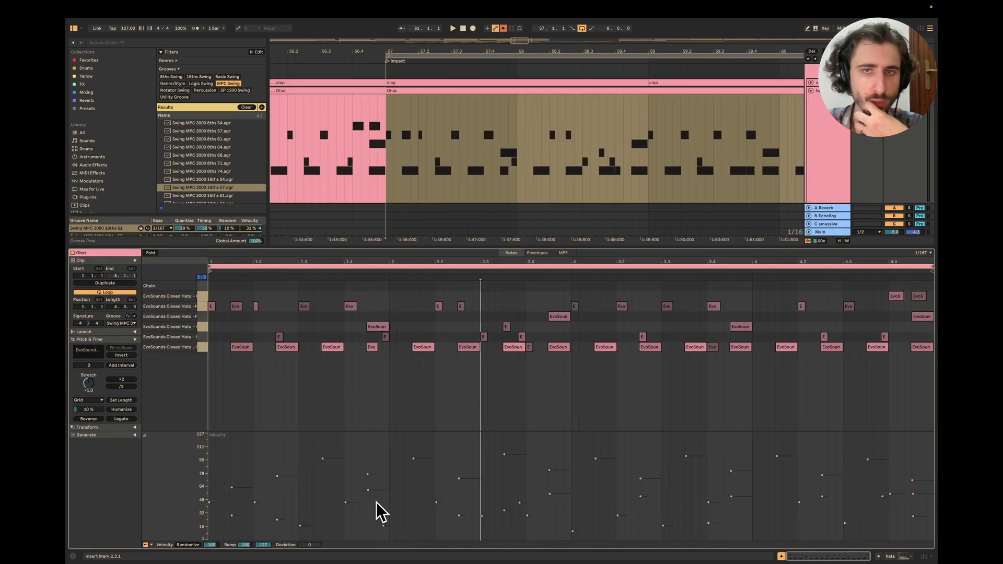
left_click_drag(221, 442, 937, 537)
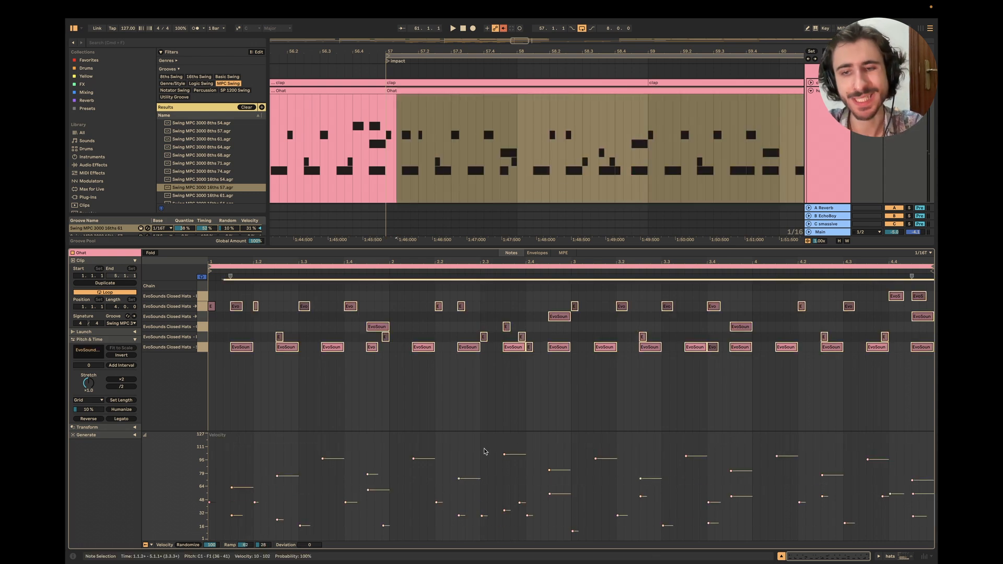
left_click(121, 323)
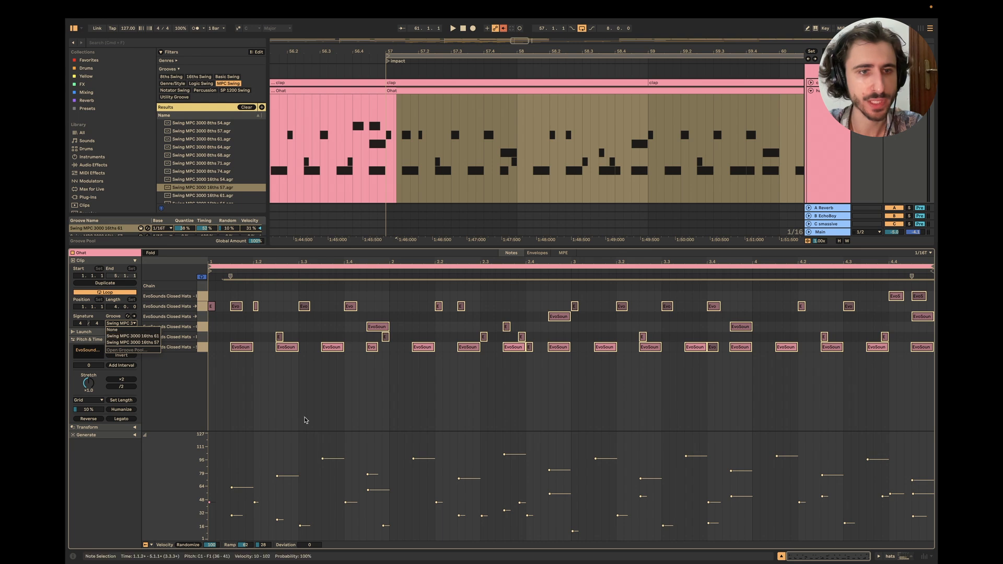
left_click(133, 336)
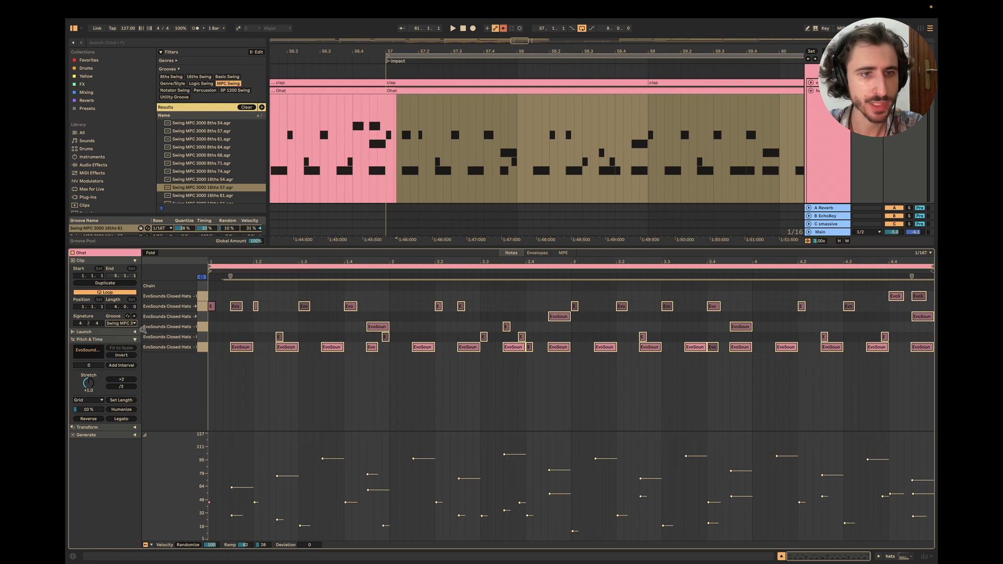
left_click(376, 153)
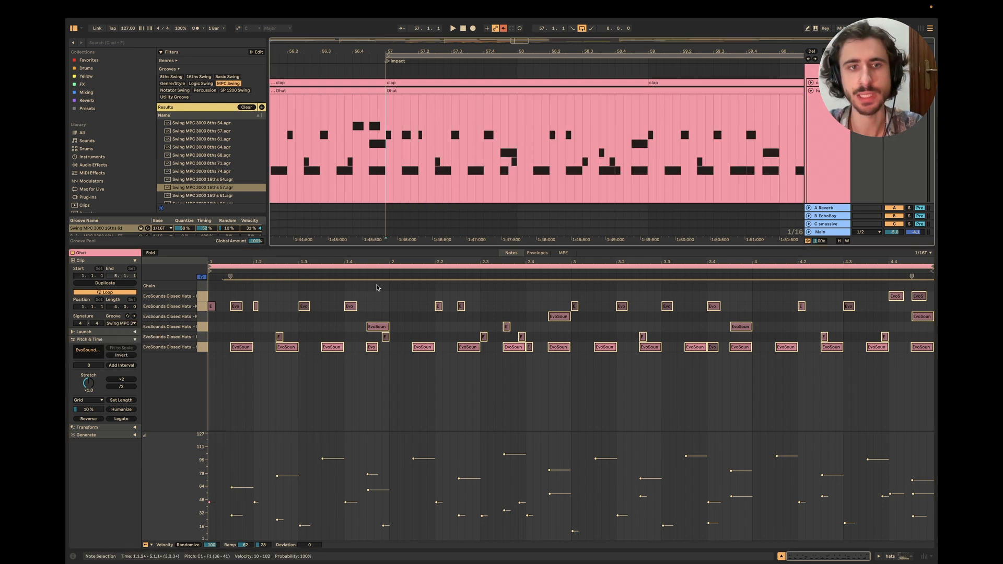
Step: Hide the clip view and collapse the hats track to show the wider drop arrangement
scroll(161, 199, "down", 3)
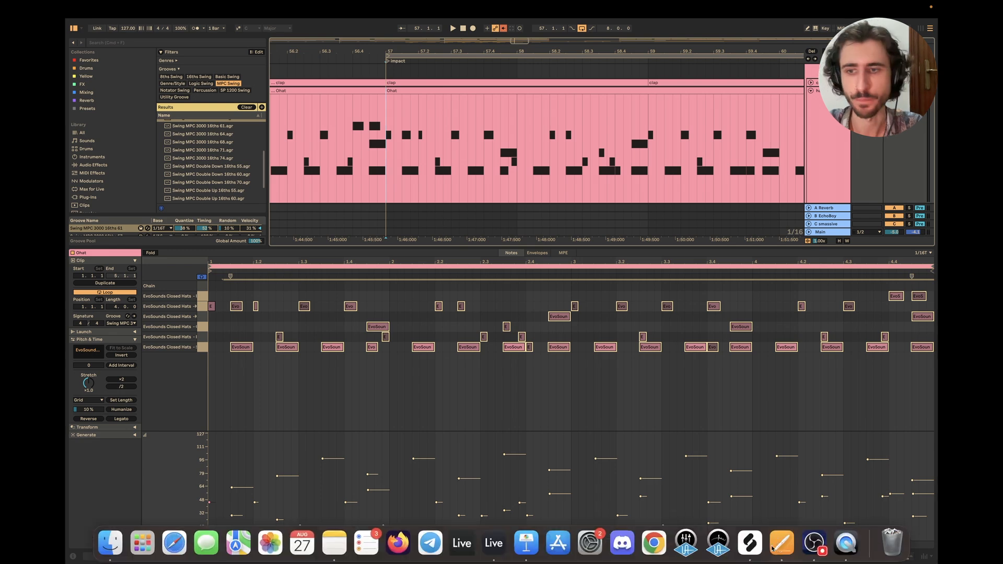
left_click(782, 557)
scroll(598, 277, "right", 2)
scroll(598, 277, "down", 5)
scroll(598, 278, "up", 2)
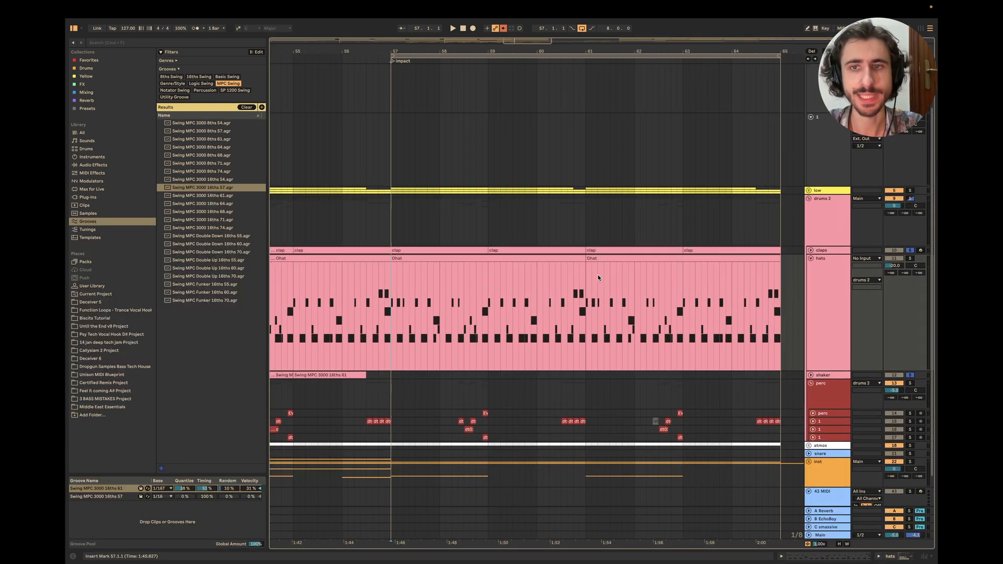
left_click(810, 278)
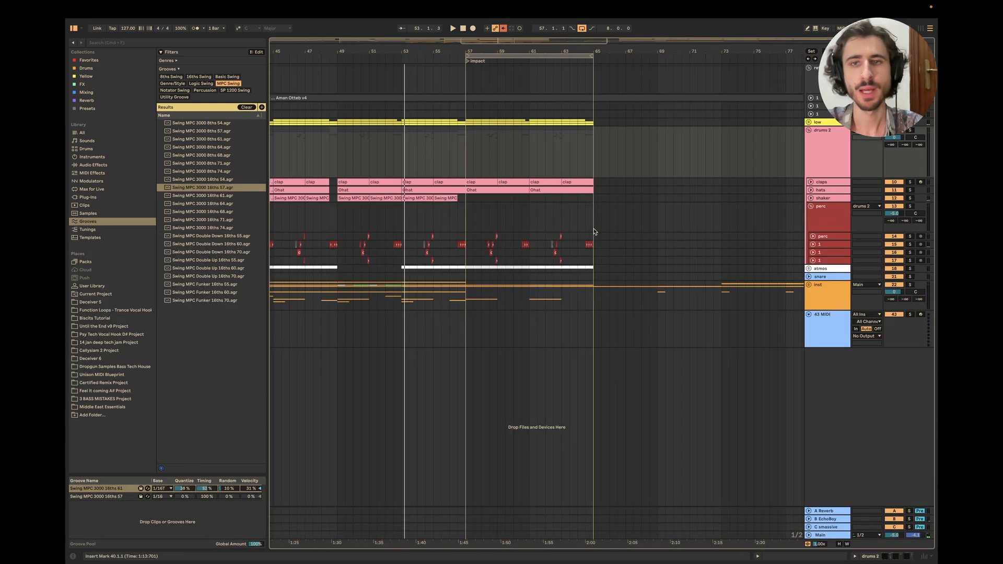